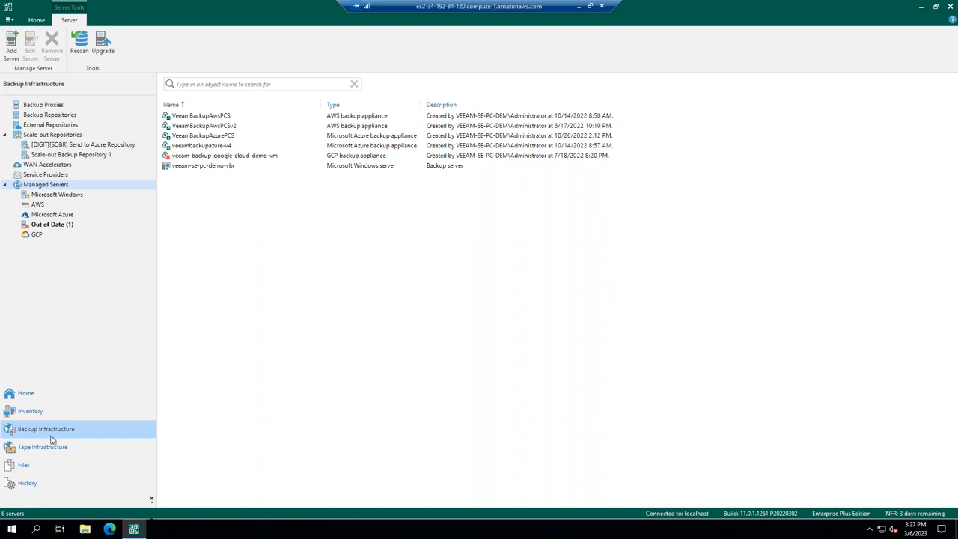
Start adding a Veeam Backup for Microsoft Azure server to the managed servers, choosing to deploy a new appliance.
click(44, 187)
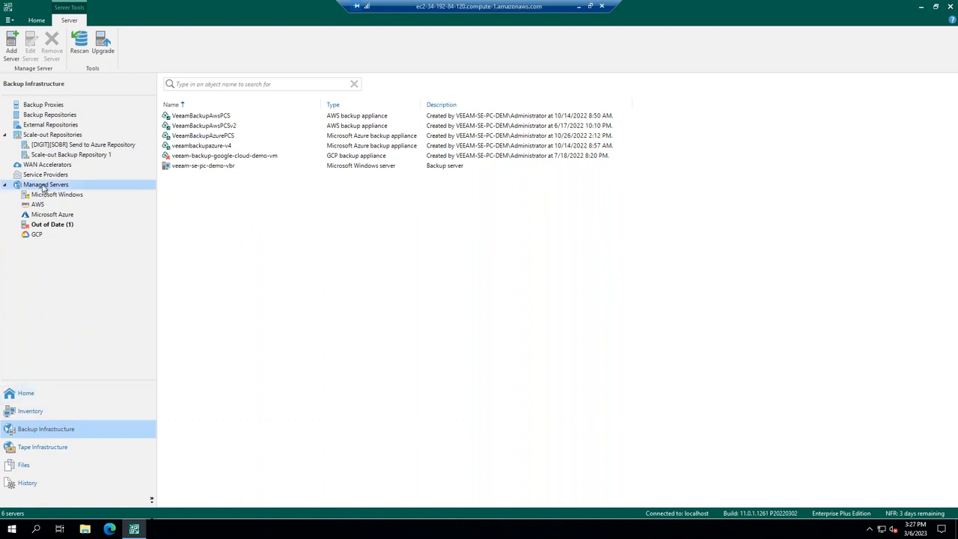
click(10, 46)
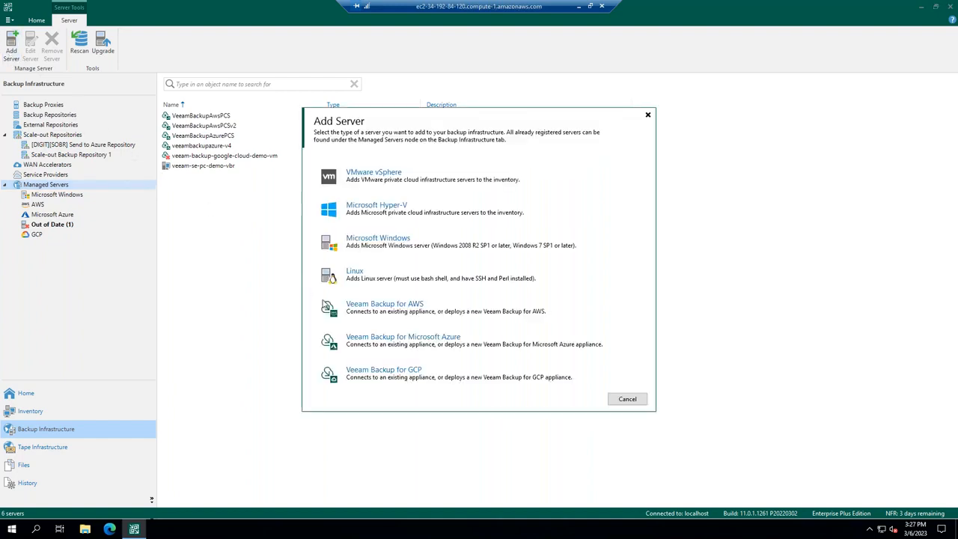
click(376, 346)
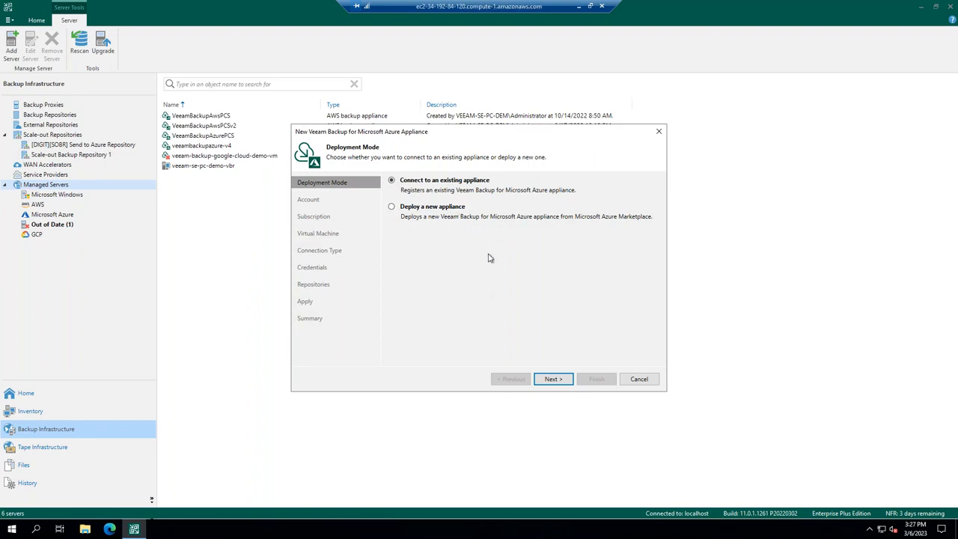
click(449, 208)
click(553, 380)
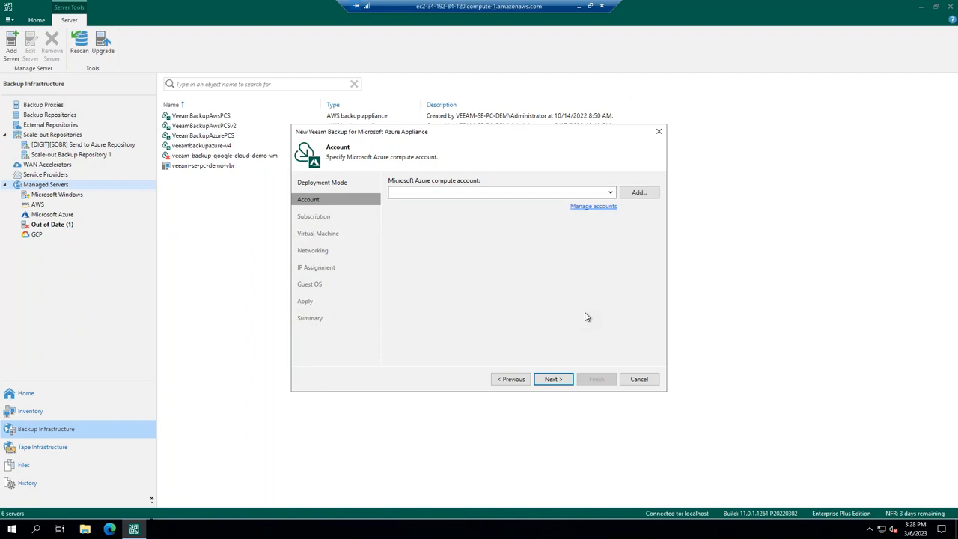
Select the existing Azure compute account and set the appliance's data center to East US, keeping a newly created resource group.
click(609, 192)
click(573, 226)
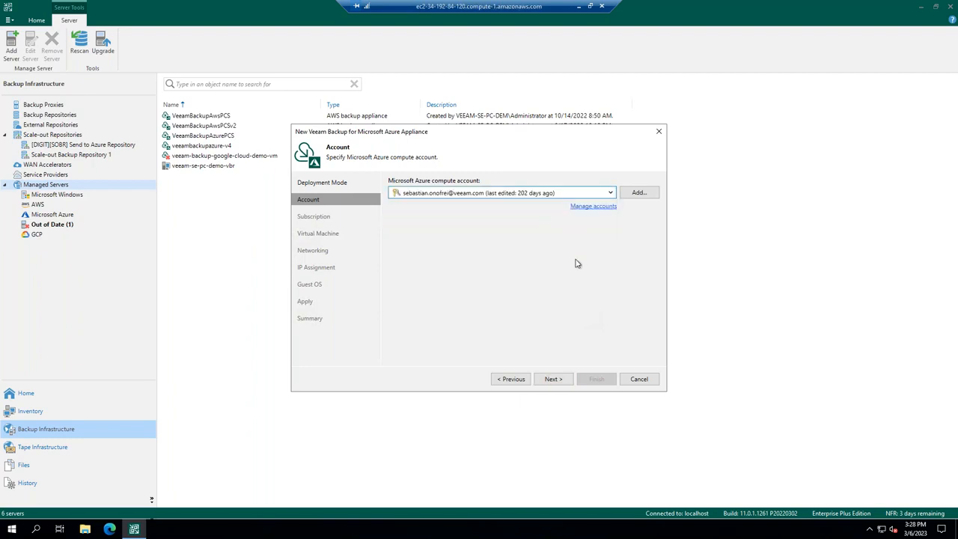
click(553, 379)
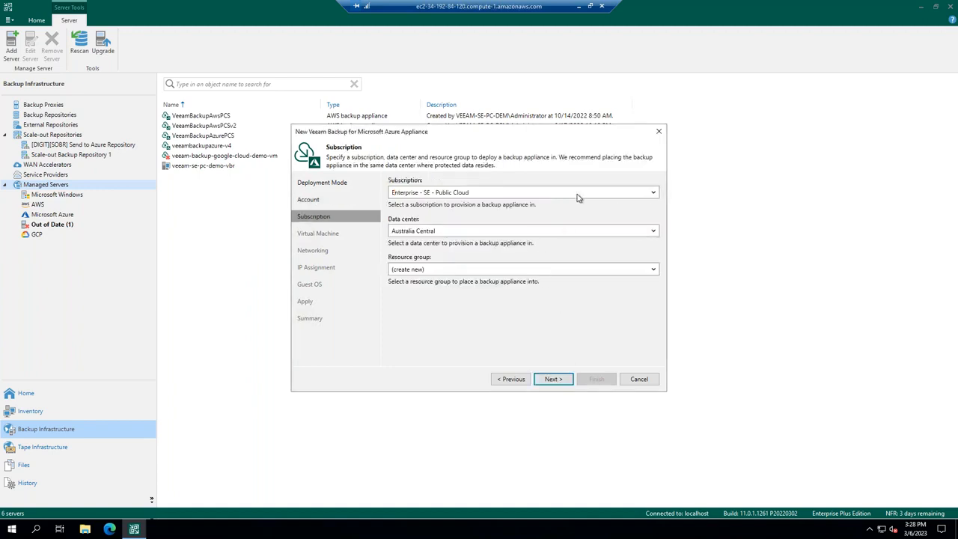
click(553, 234)
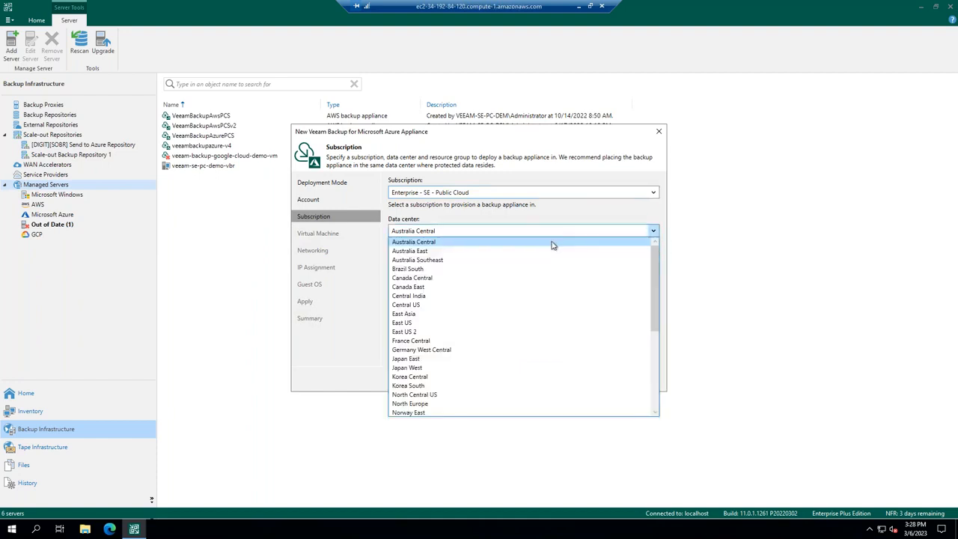
click(509, 322)
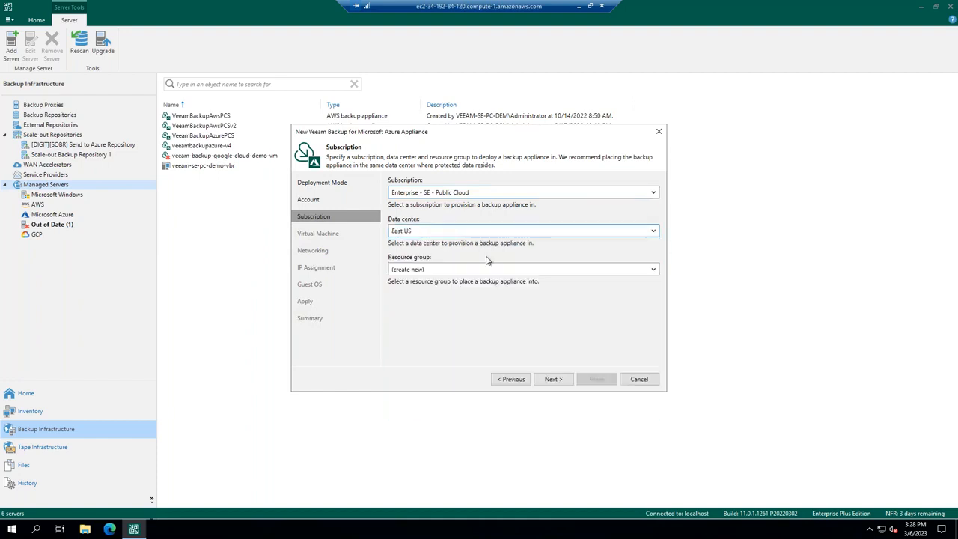
click(551, 380)
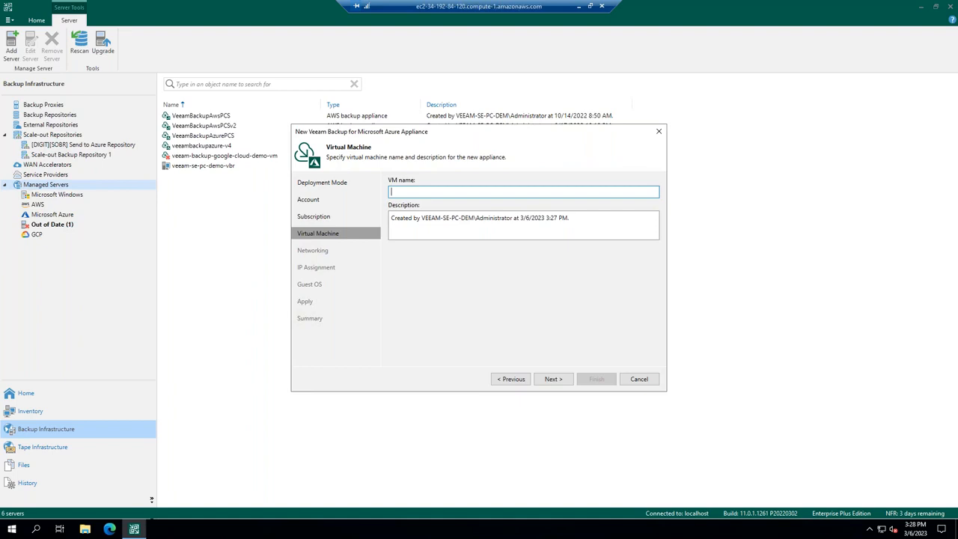
Name the appliance VM vbazv5, accept the default networking and dynamic IP settings, and exit the wizard at Guest OS without applying changes.
text(vbazv5)
click(552, 379)
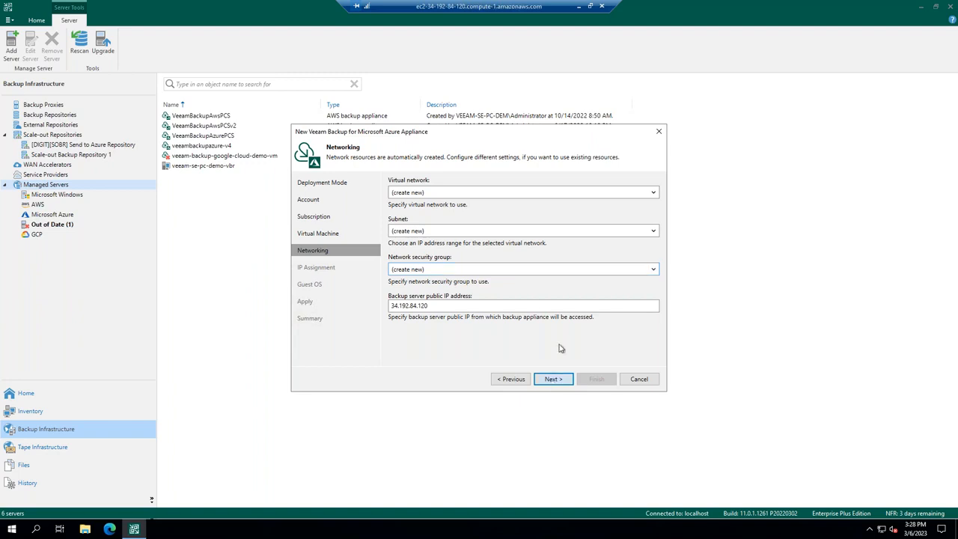
click(554, 378)
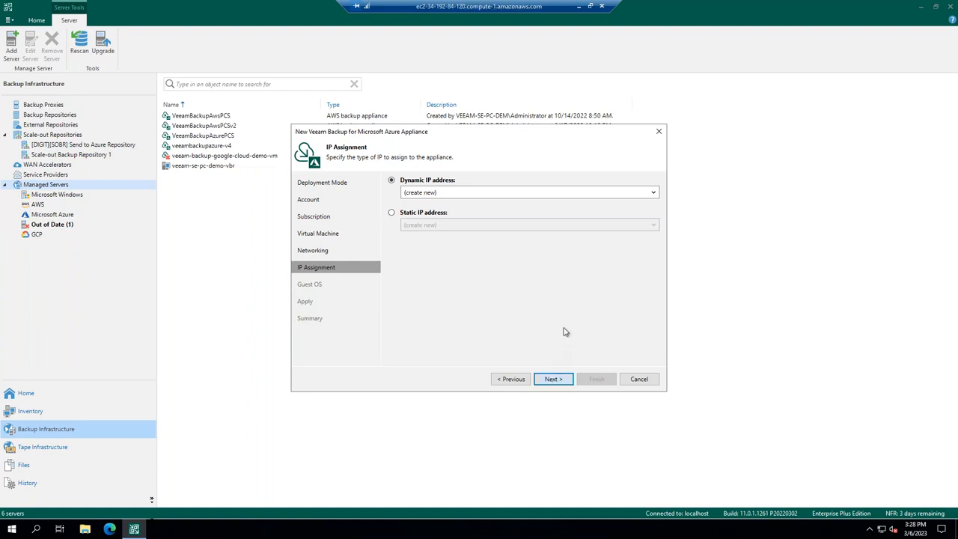
click(553, 379)
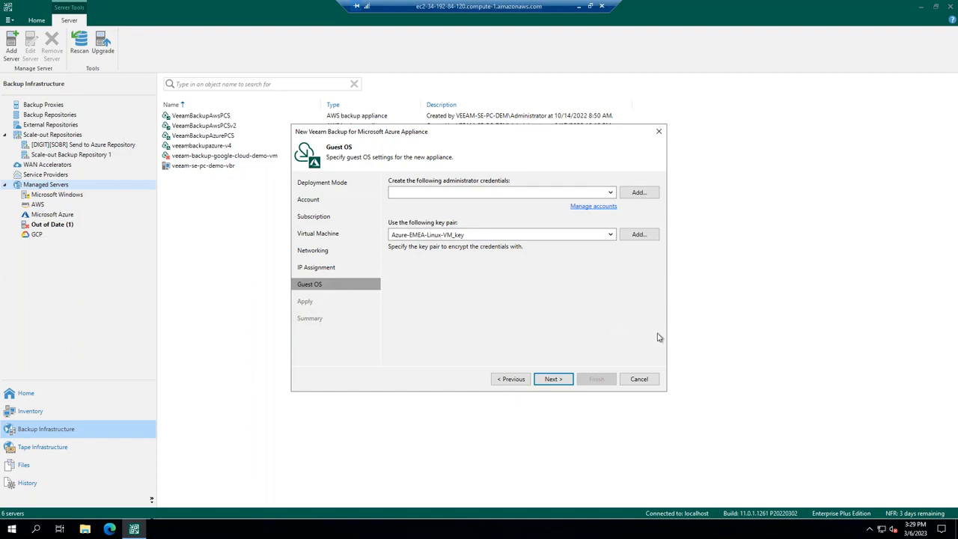
click(642, 379)
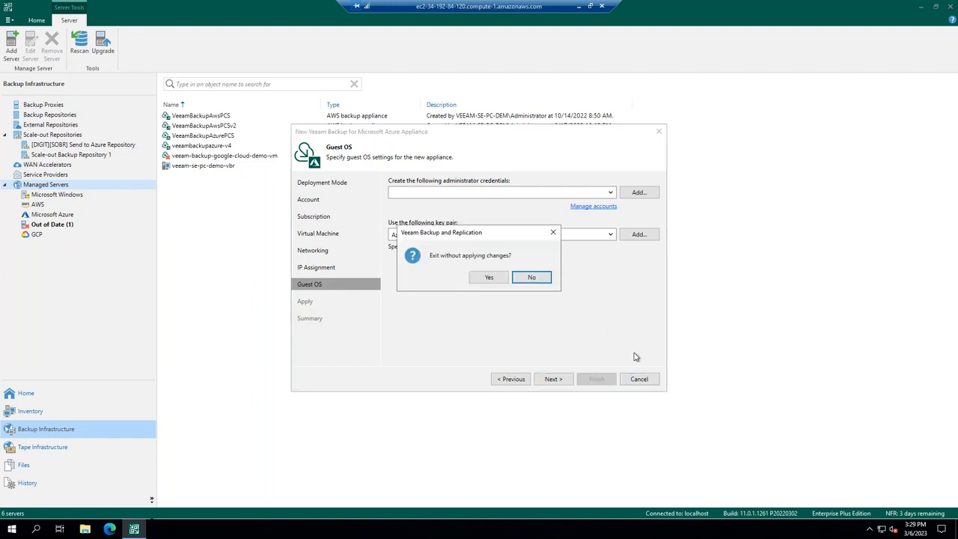
click(490, 278)
Switch from the remote session to the Azure portal in the browser and open the Marketplace.
click(578, 6)
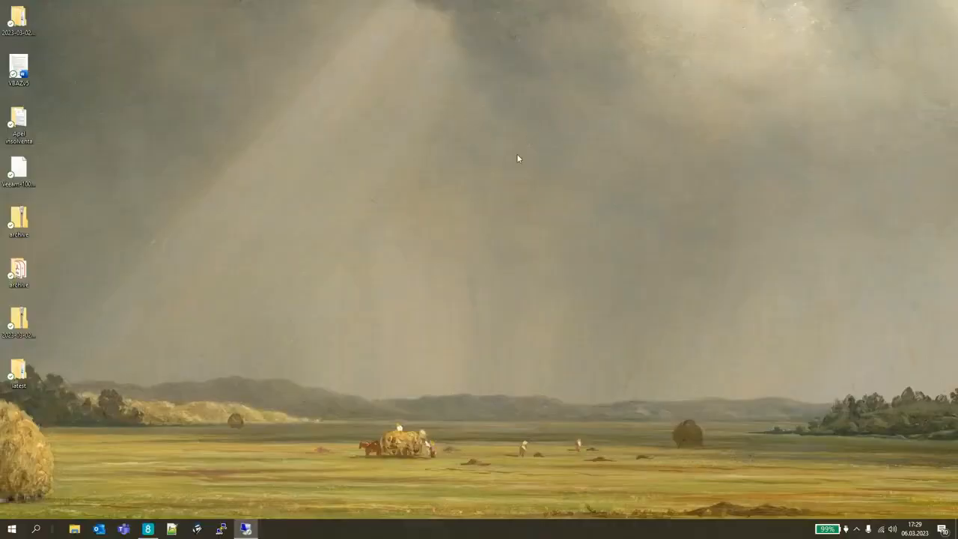
click(147, 528)
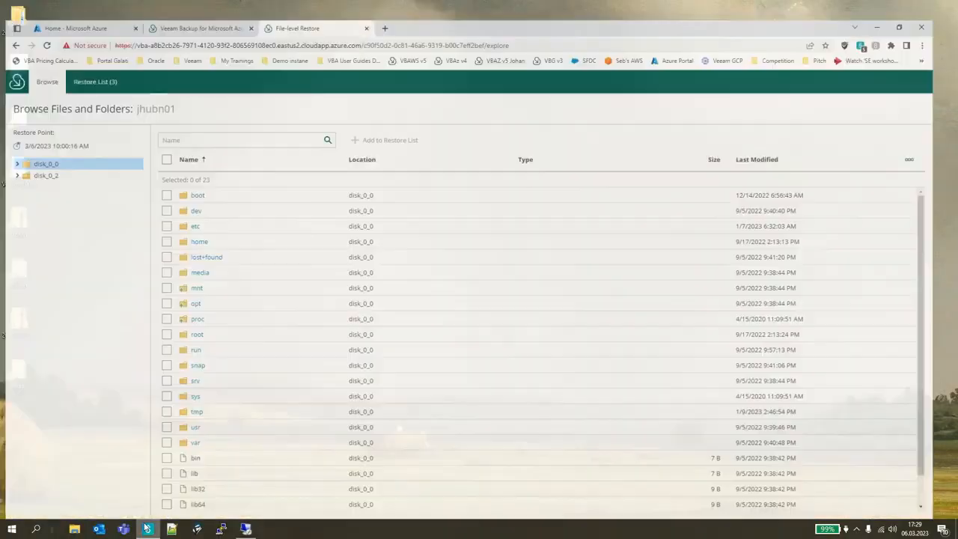
click(84, 10)
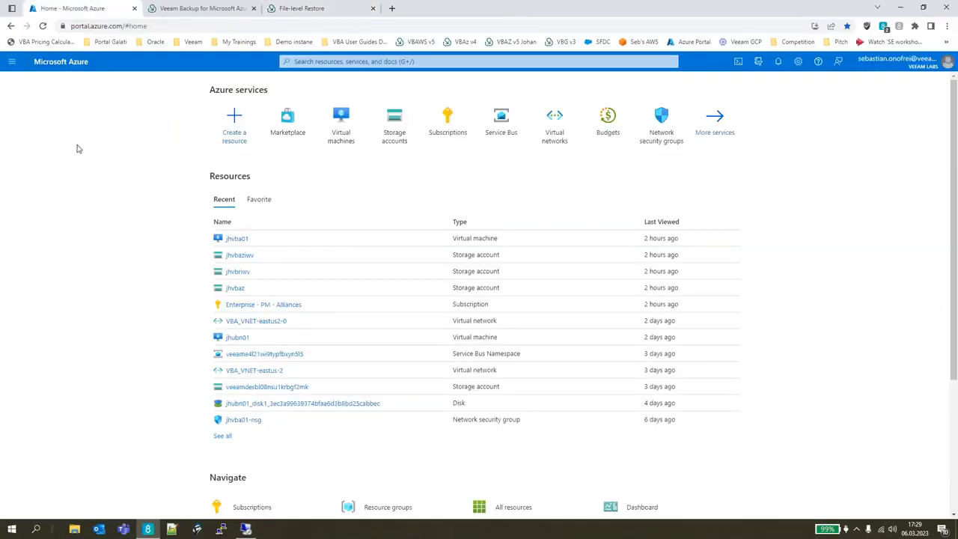
click(287, 121)
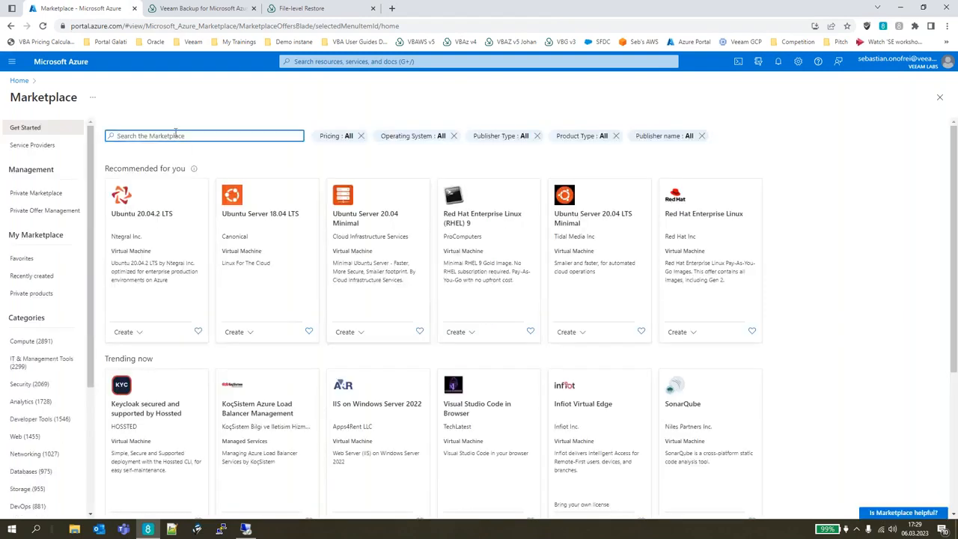
Search the Marketplace for Veeam Backup for Microsoft Azure Free Edition.
text(veeam)
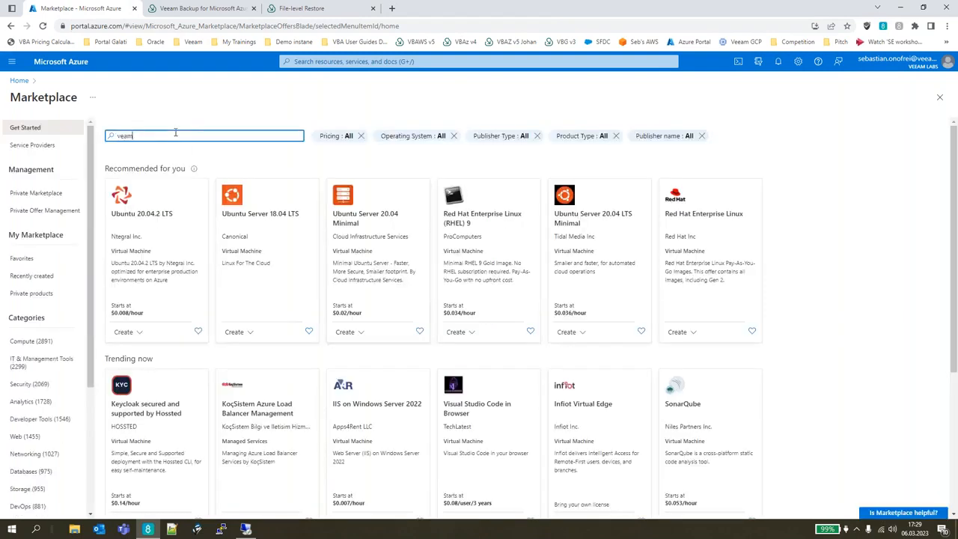
key(BackSpace)
key(BackSpace)
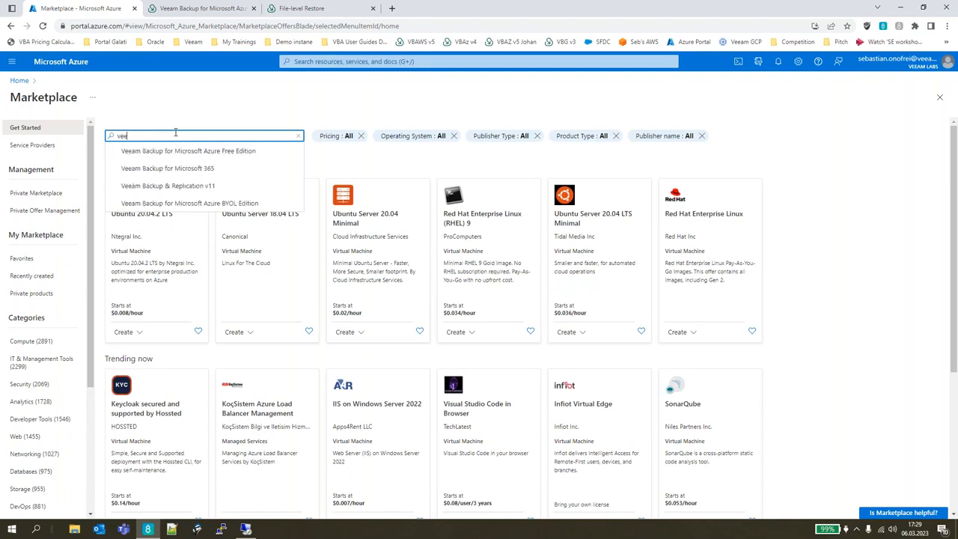
text(am bac)
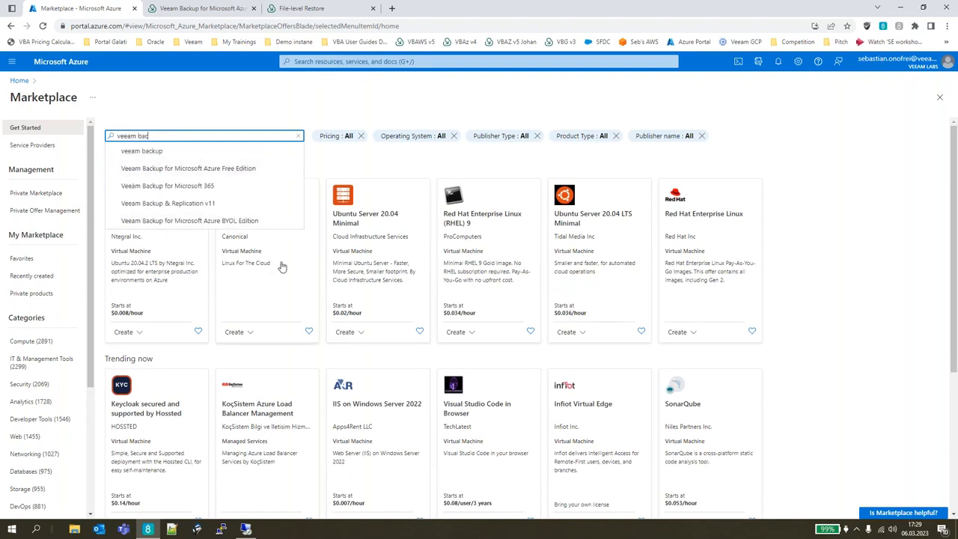
click(251, 167)
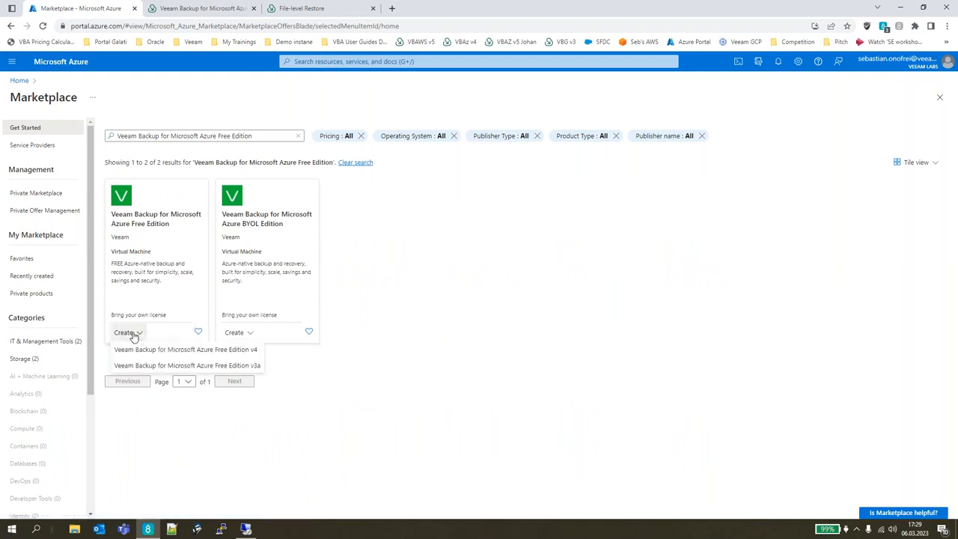
Begin creating a virtual machine from Veeam Backup for Microsoft Azure Free Edition v4 with Password as the administrator authentication type.
click(131, 333)
click(144, 350)
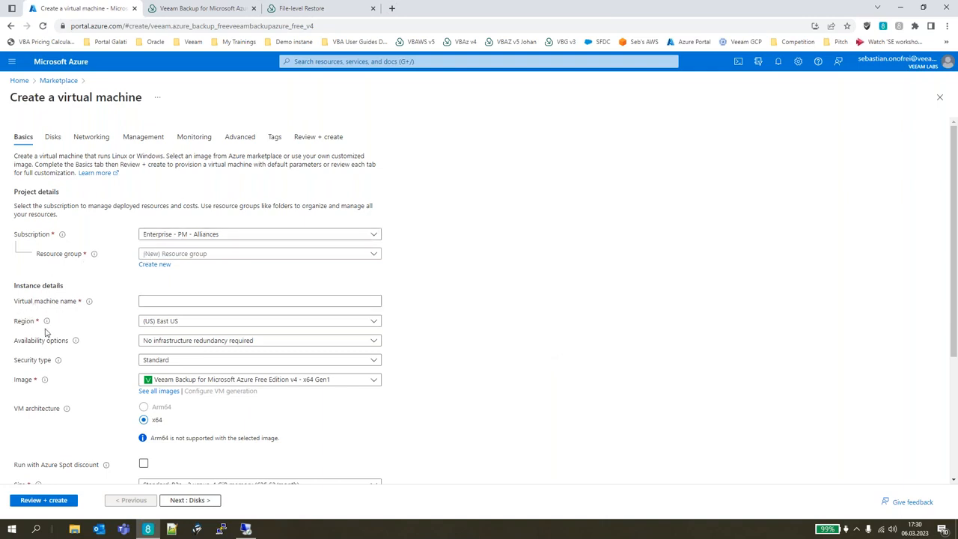
scroll(95, 435, down, 2)
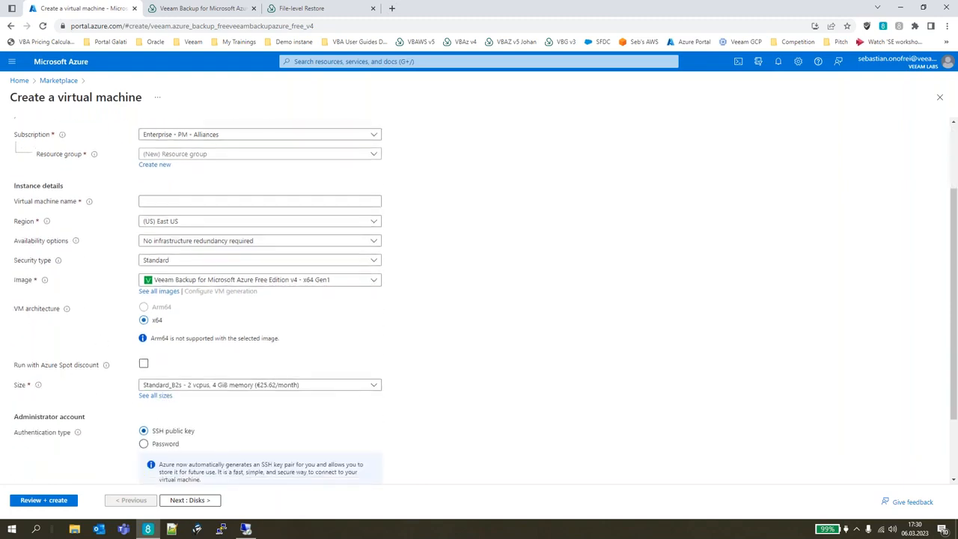
scroll(134, 412, down, 1)
click(145, 395)
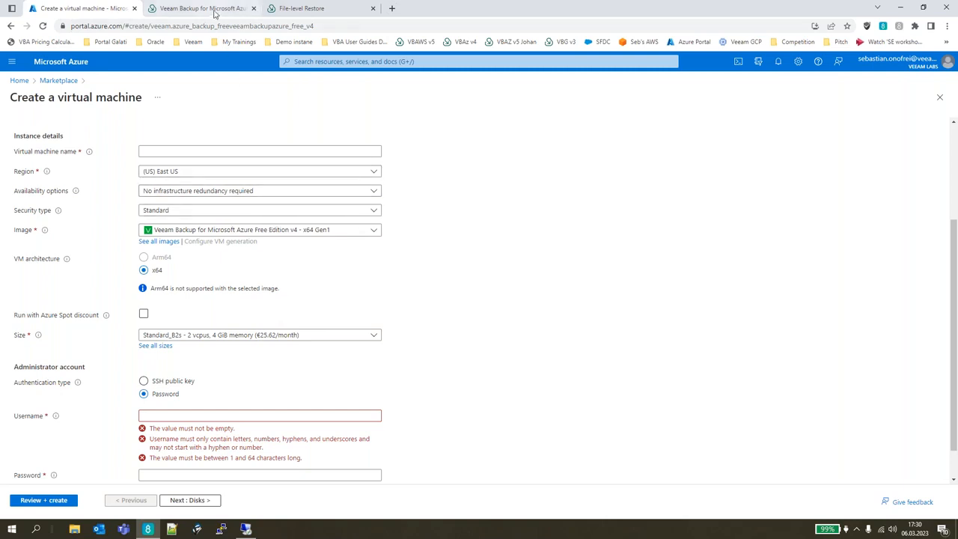
Switch to the Veeam Backup for Microsoft Azure page, go to the workers configuration and open the East US worker configuration for editing.
click(214, 9)
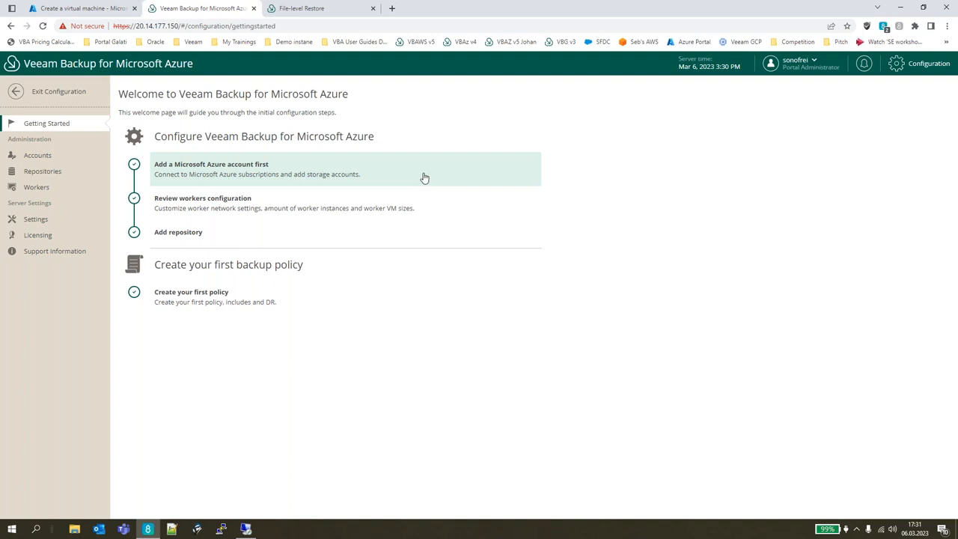
click(459, 208)
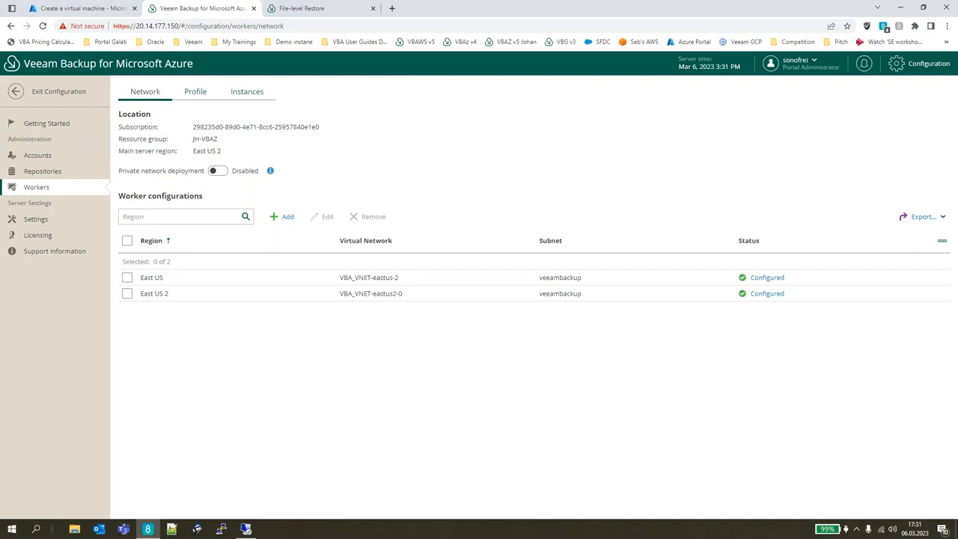
click(308, 275)
click(328, 219)
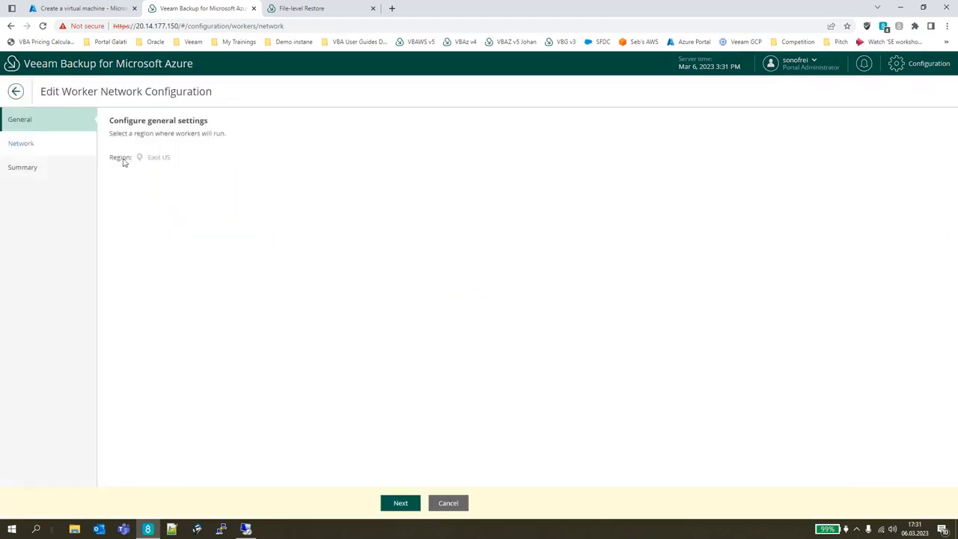
Examine the region, virtual network, subnet and network security group settings of the East US worker, and cancel the edit.
drag(116, 159, 175, 163)
click(203, 198)
click(399, 503)
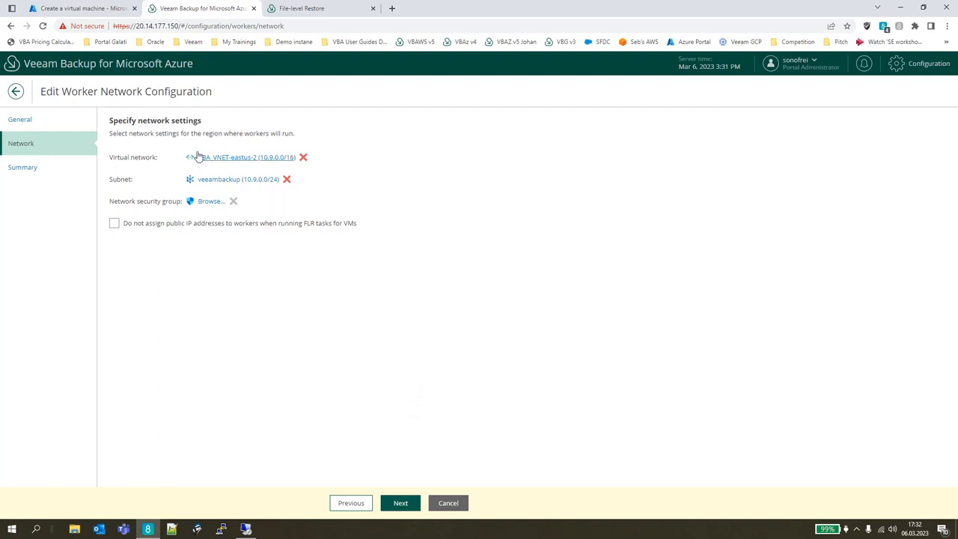
drag(117, 157, 178, 201)
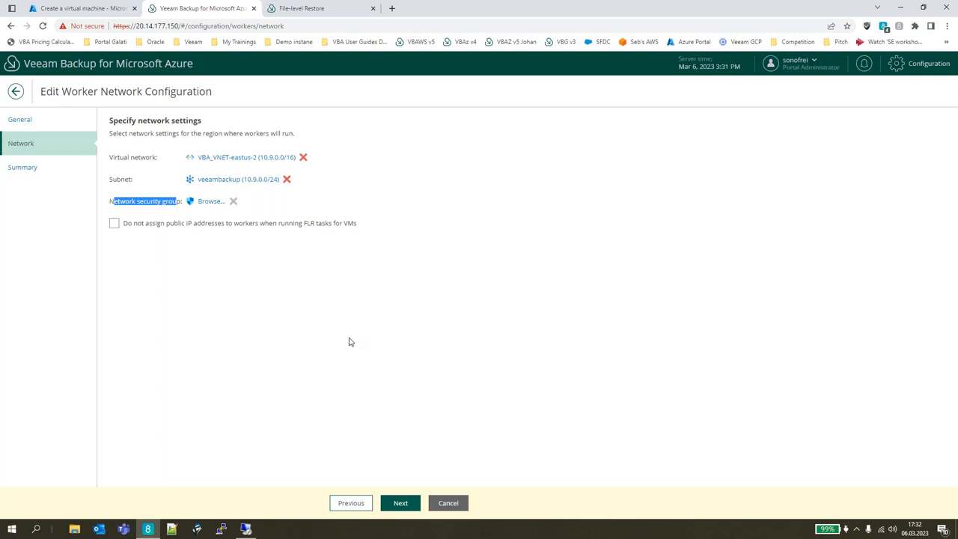
click(440, 503)
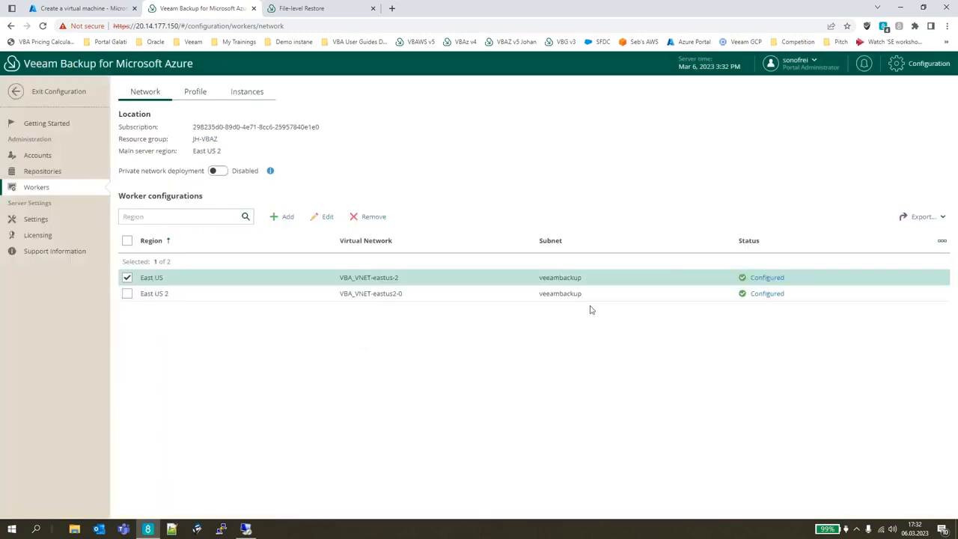
From the getting started page, start adding a repository named "new repo" and proceed to its container settings.
click(45, 125)
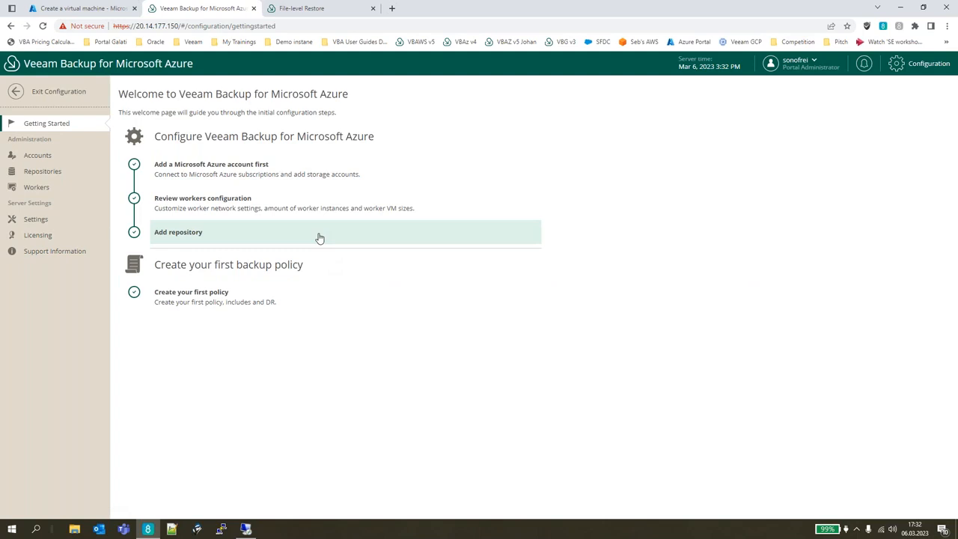
click(319, 235)
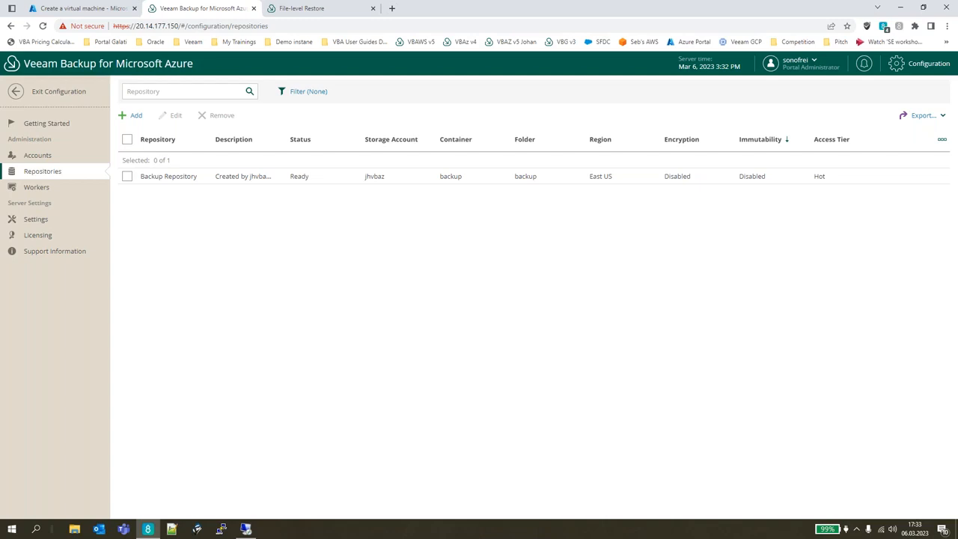
click(134, 116)
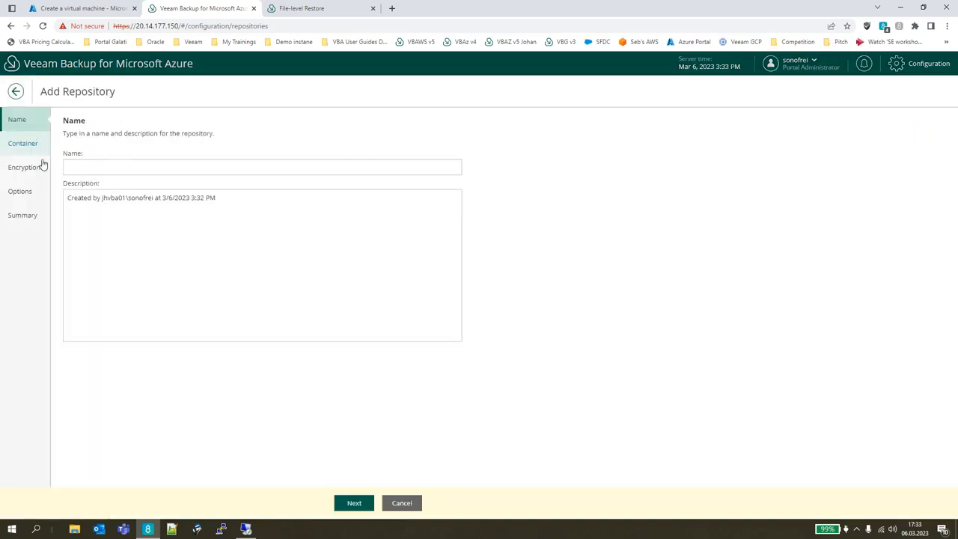
click(93, 166)
text(new repo)
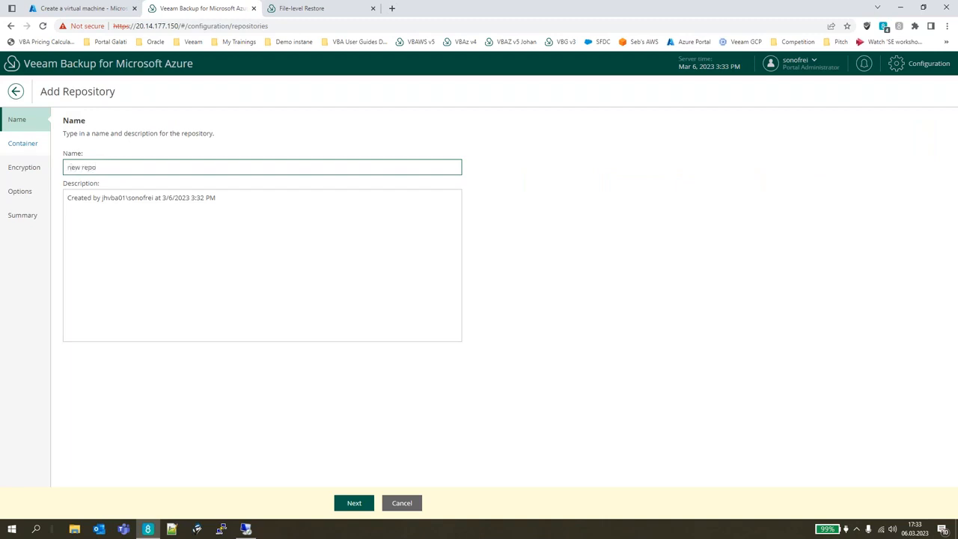
click(365, 503)
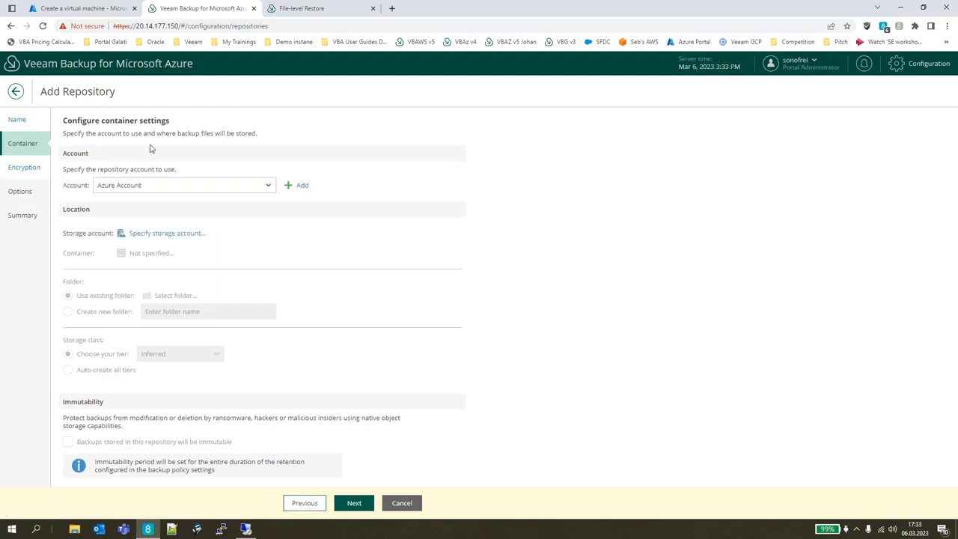
Search the storage accounts for jhvbaziwv and select it as the location of the new repository.
drag(66, 186, 90, 188)
click(89, 188)
drag(66, 186, 92, 196)
drag(62, 232, 97, 234)
click(168, 234)
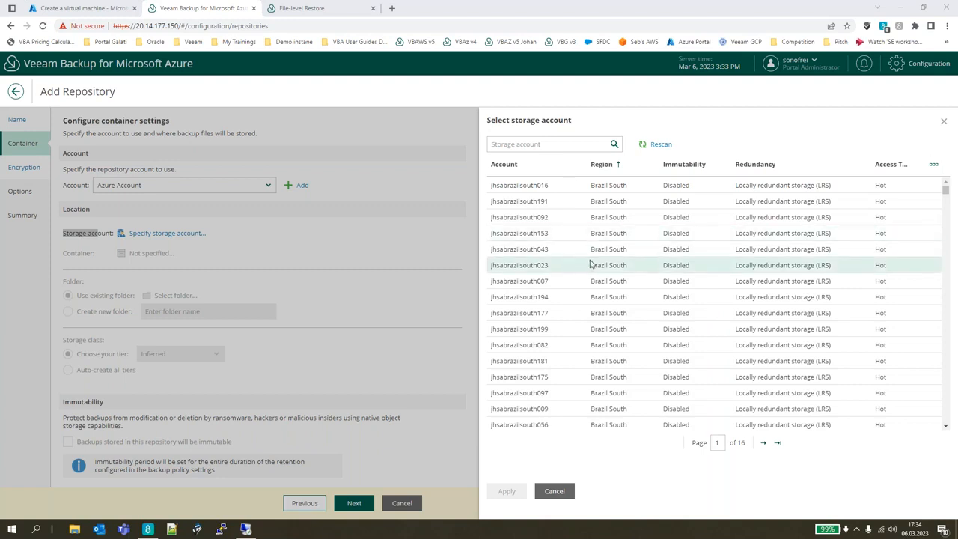
scroll(599, 258, down, 2)
scroll(598, 259, up, 3)
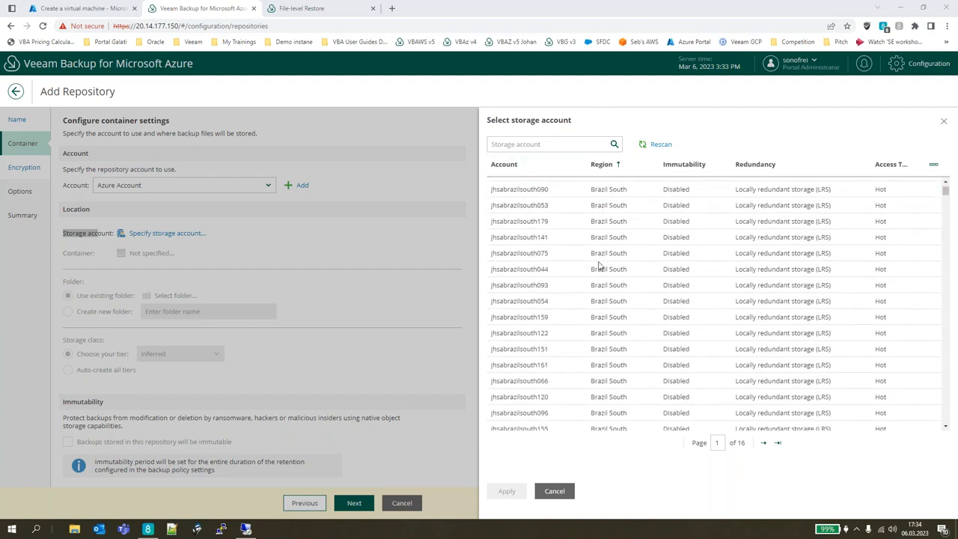
click(558, 145)
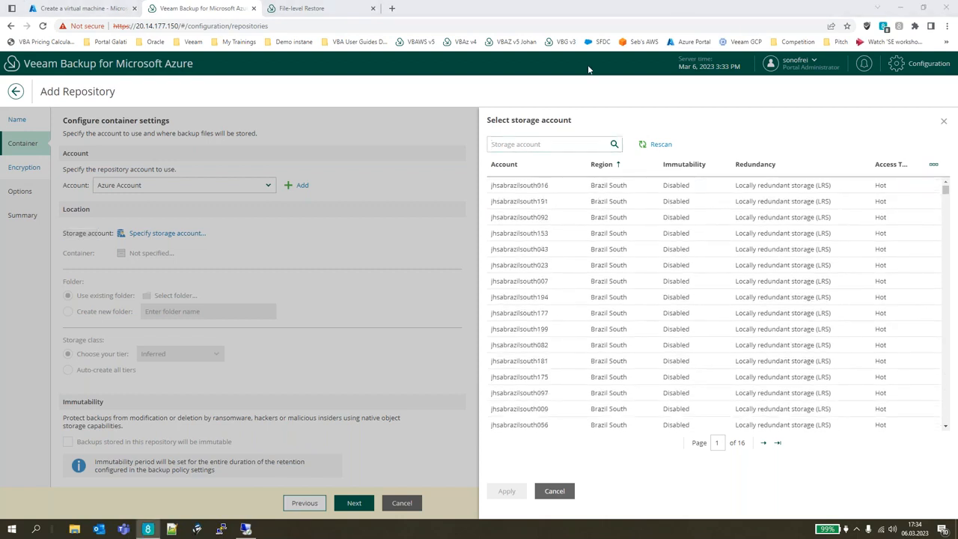
text(jhsabraz)
key(Return)
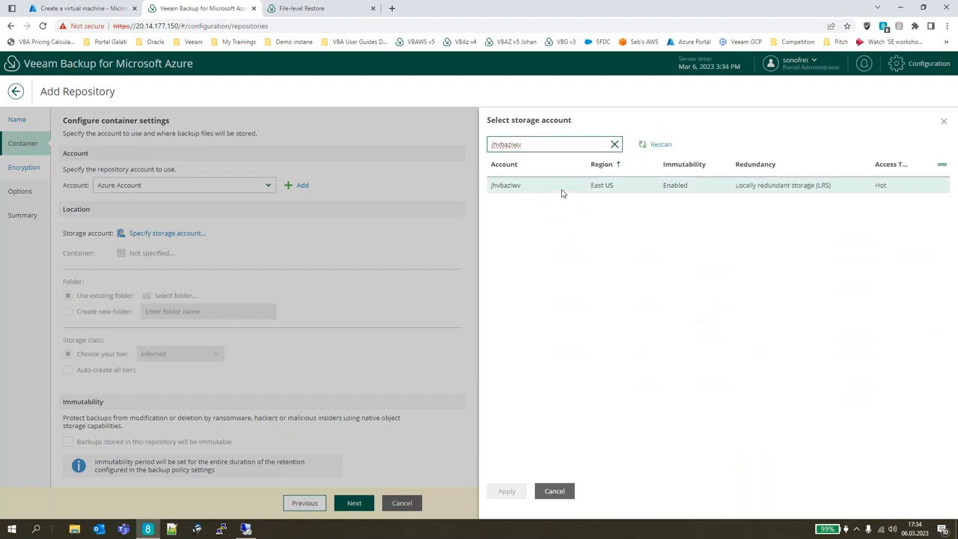
click(562, 193)
click(507, 492)
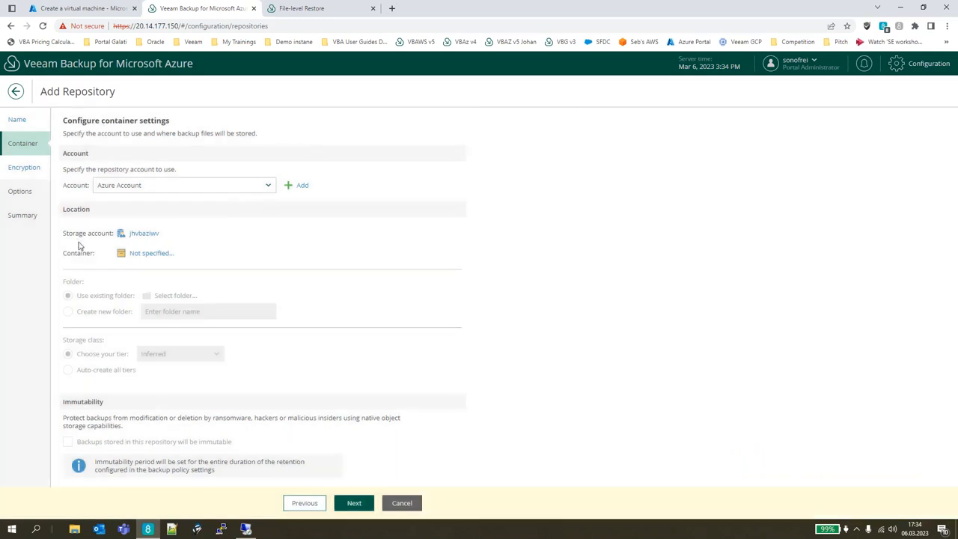
Select the immutability-enabled container named "immutable" for the new repository.
click(147, 258)
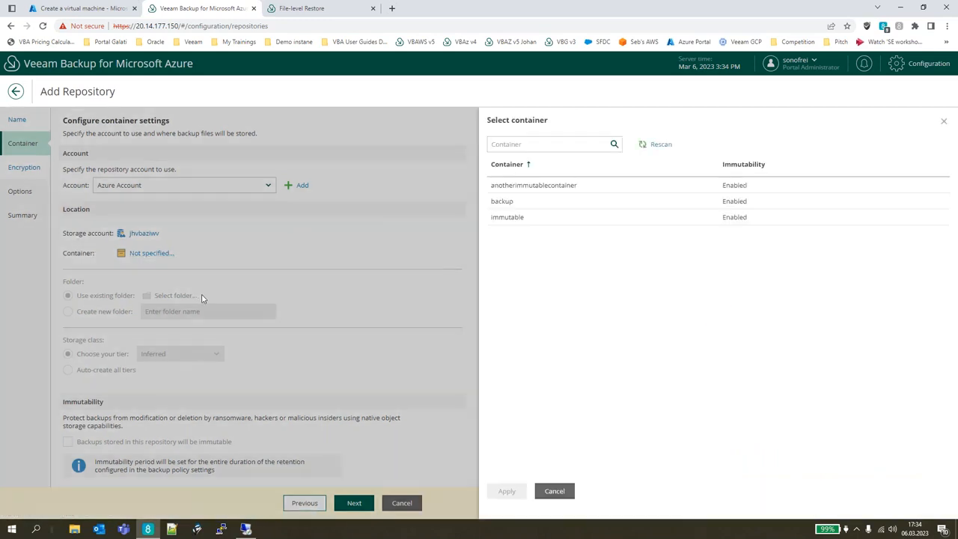
click(525, 218)
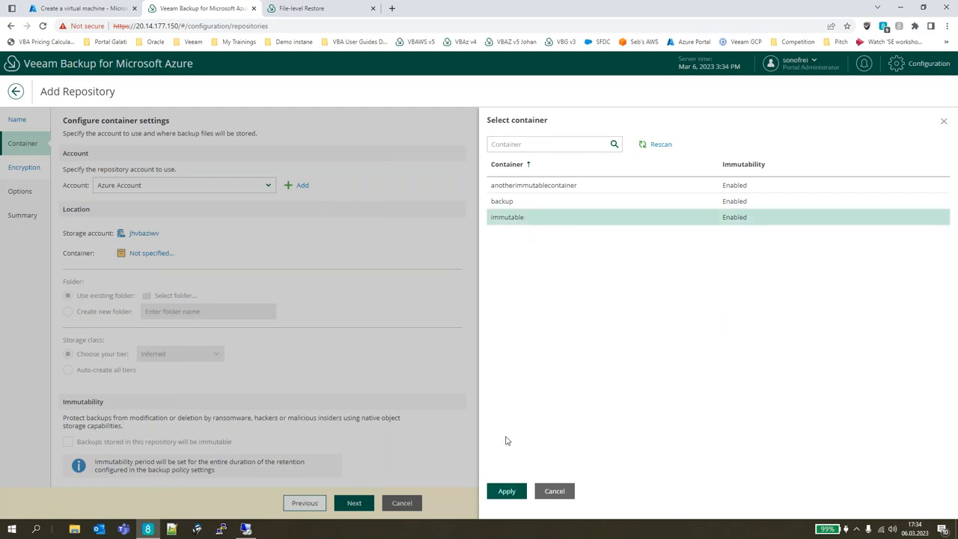
click(507, 492)
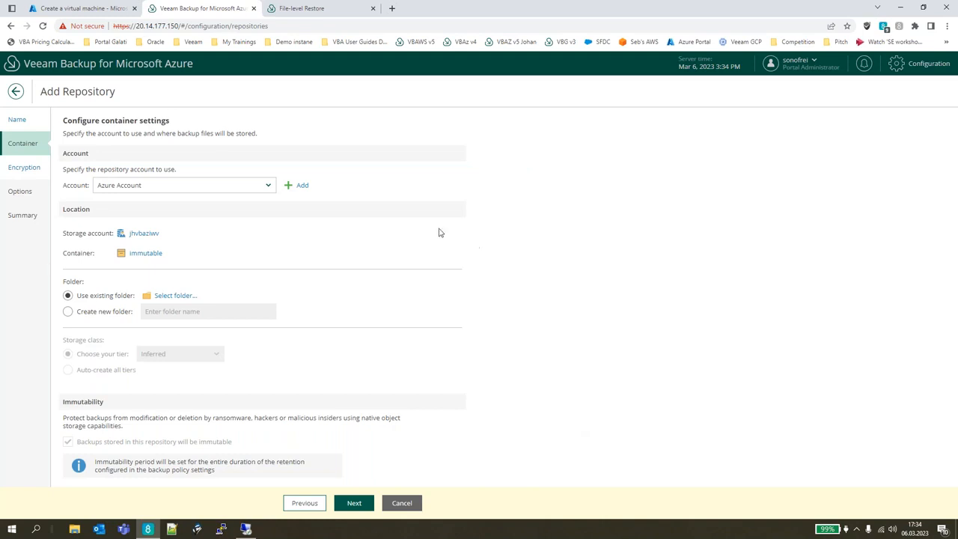
drag(63, 253, 91, 255)
Choose to create a new folder for the repository and name it "New Backup Folder".
click(92, 310)
click(176, 310)
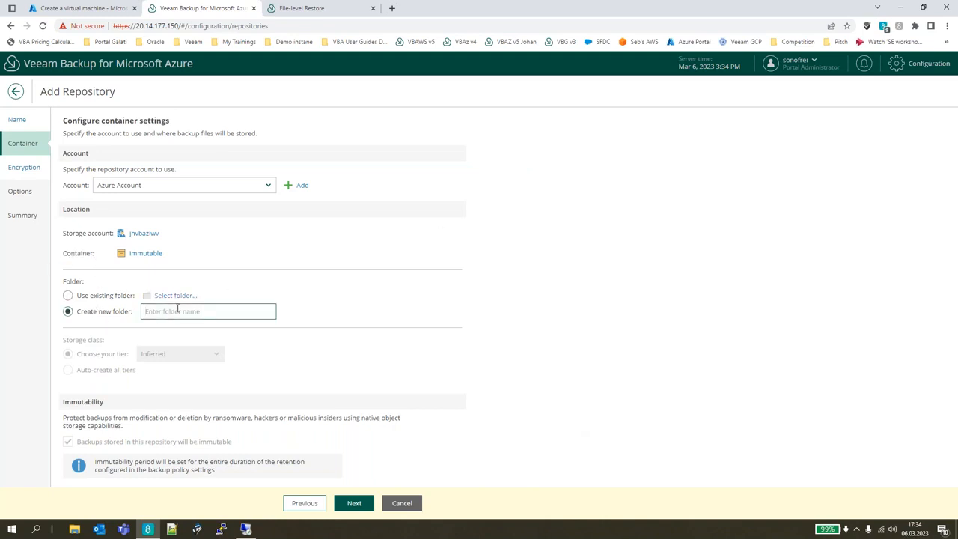
text(New Backu)
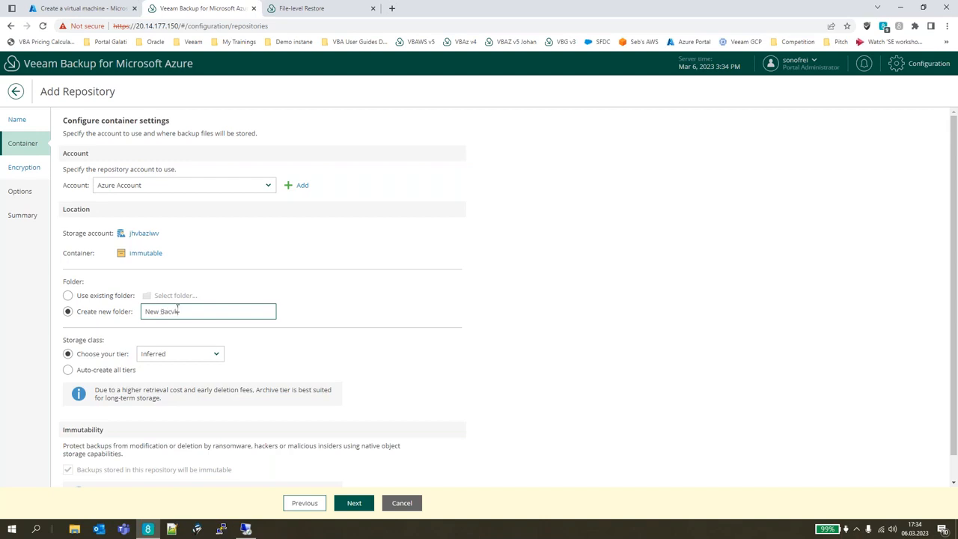
key(BackSpace)
key(BackSpace)
text(kup Folder)
drag(218, 311, 142, 311)
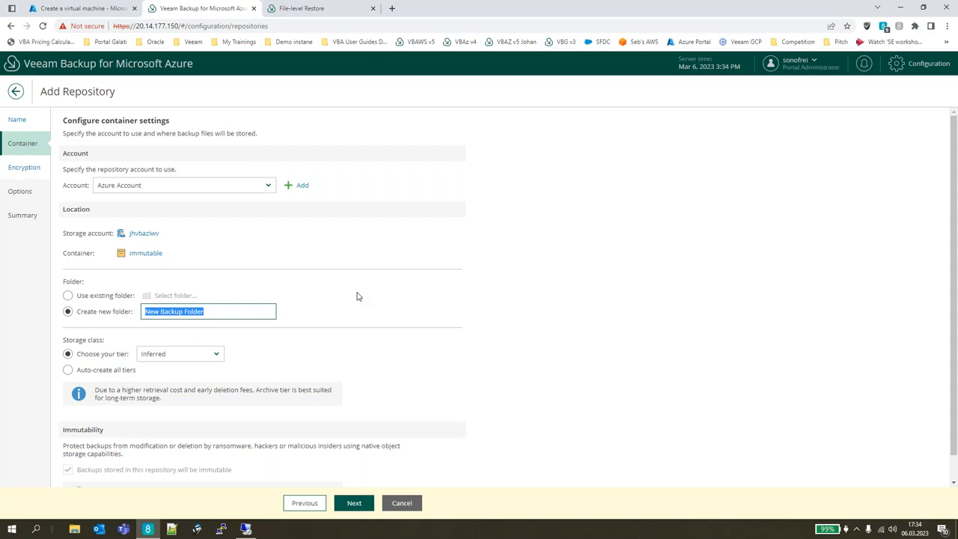
click(261, 327)
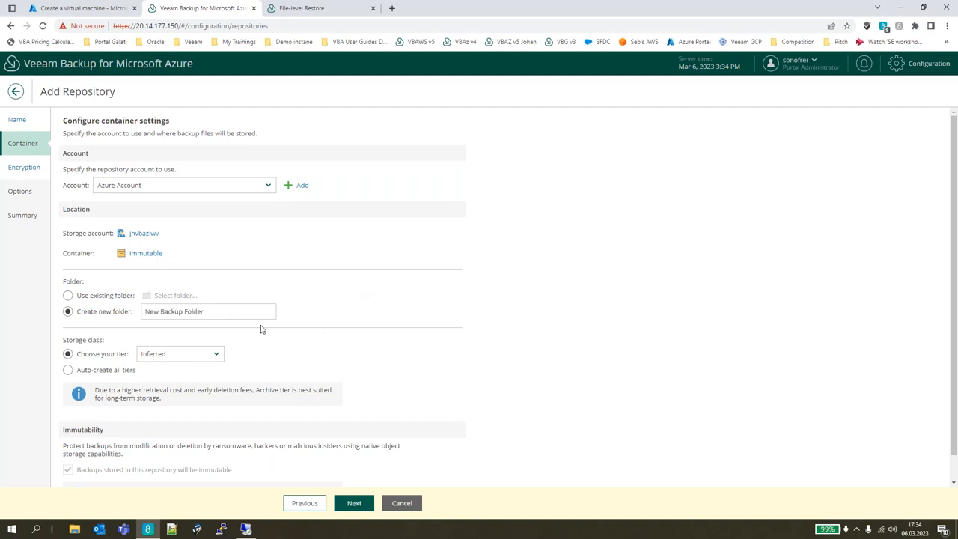
drag(222, 311, 146, 311)
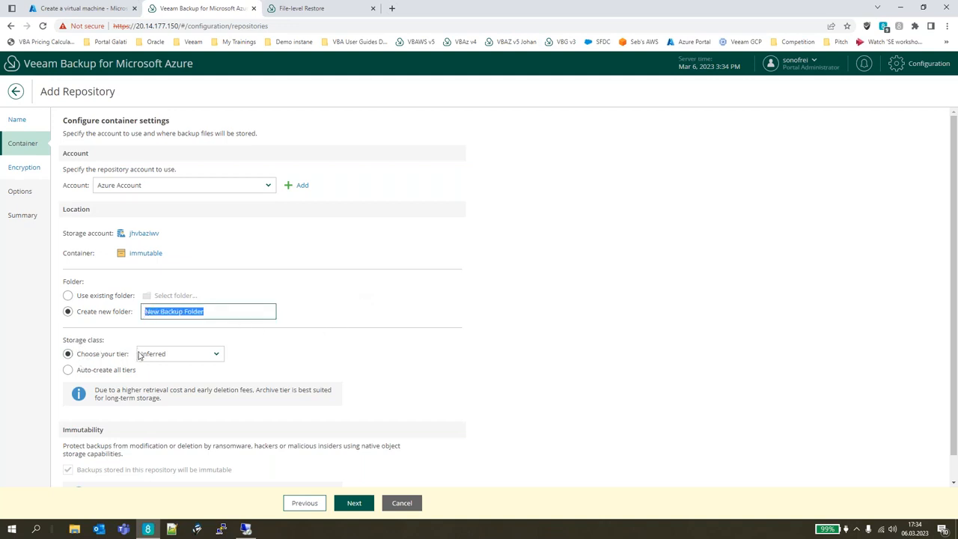
Review the available storage tiers and the immutability setting, keep the Inferred tier, and proceed to the encryption options.
click(216, 356)
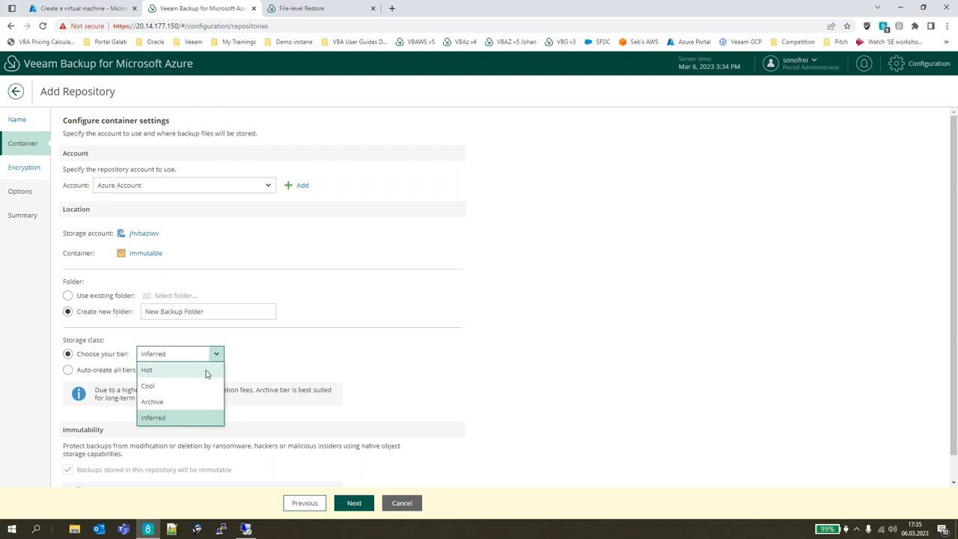
click(346, 367)
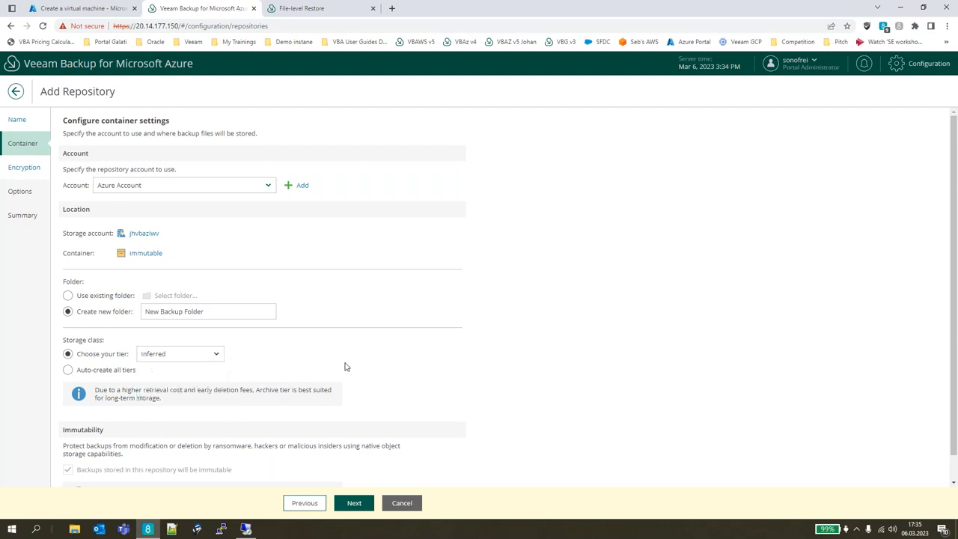
scroll(336, 369, down, 1)
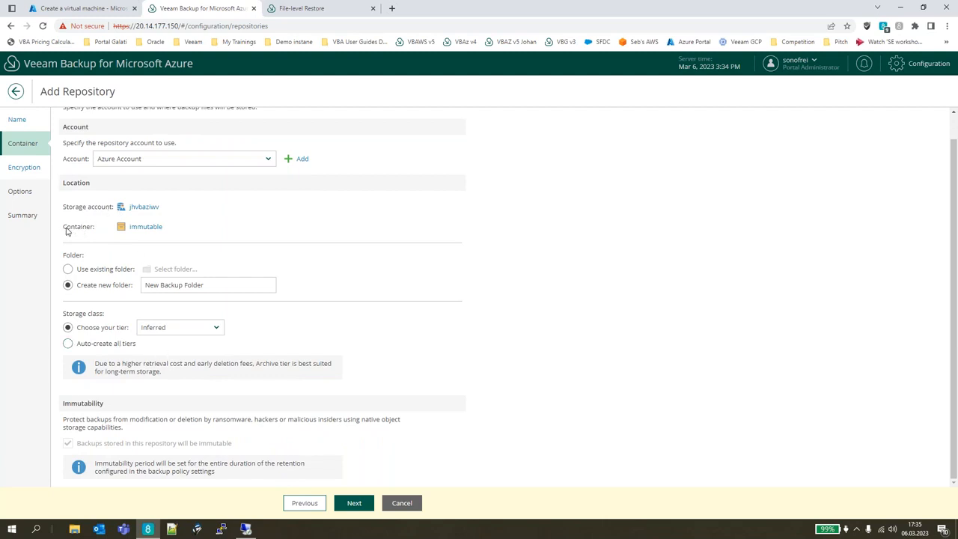
drag(65, 232, 240, 242)
drag(78, 444, 169, 444)
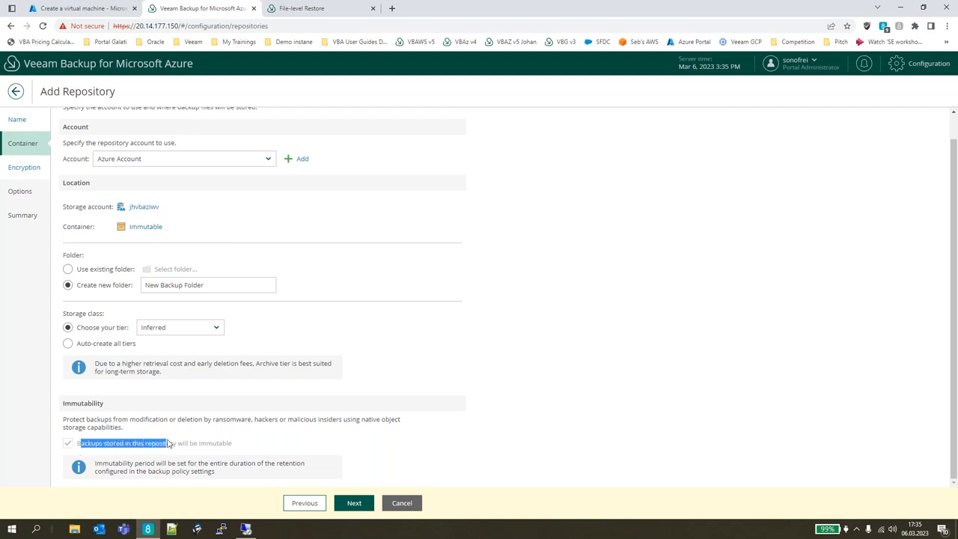
click(217, 454)
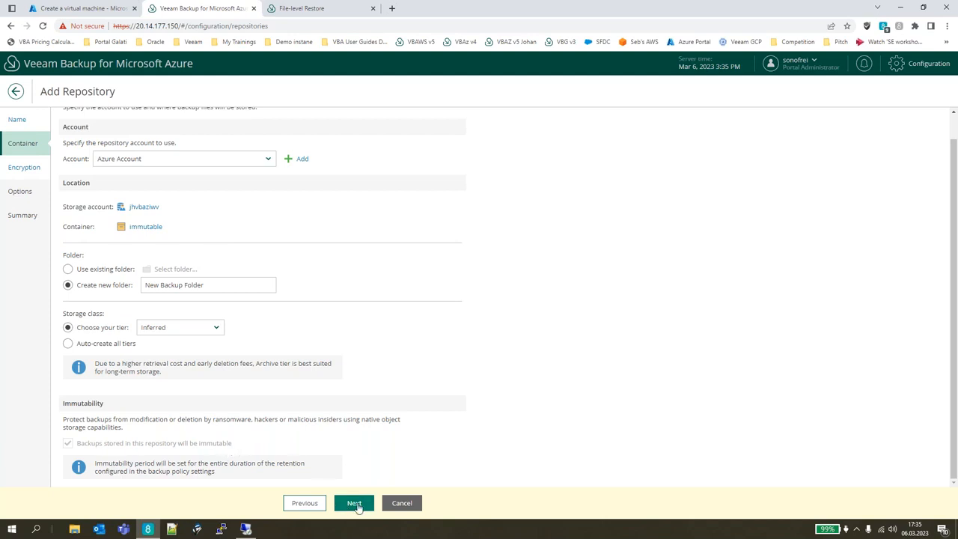
click(355, 504)
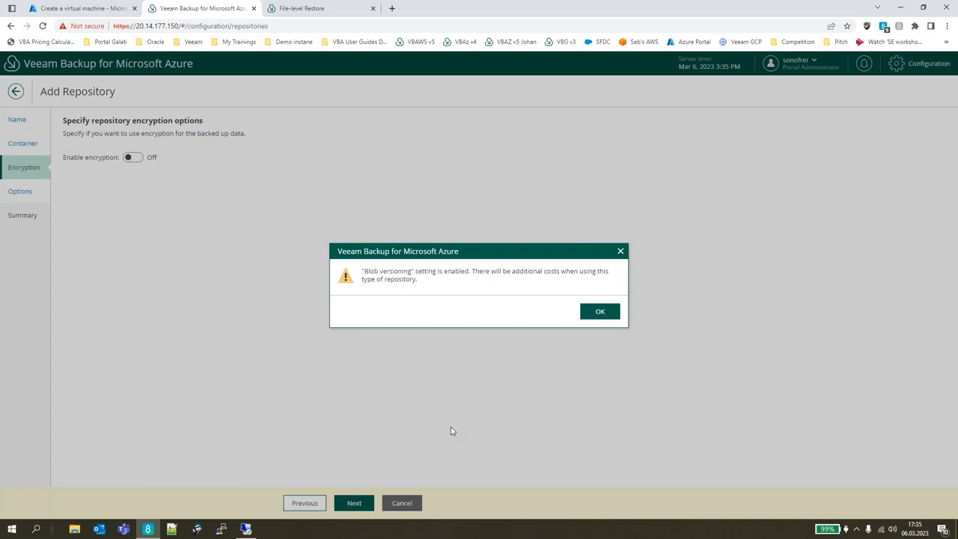
click(595, 313)
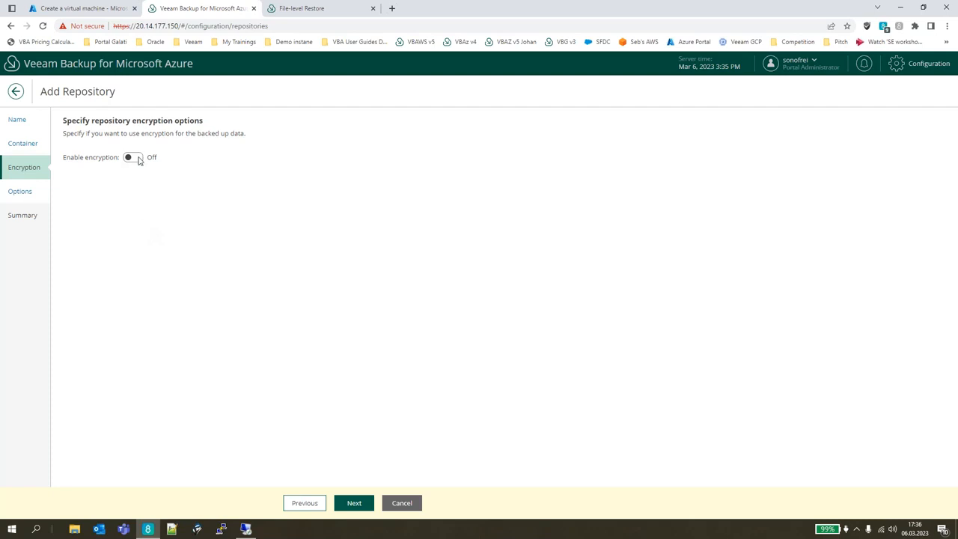
Turn on repository encryption to view the password and Azure Key Vault options, and turn it off again.
click(135, 159)
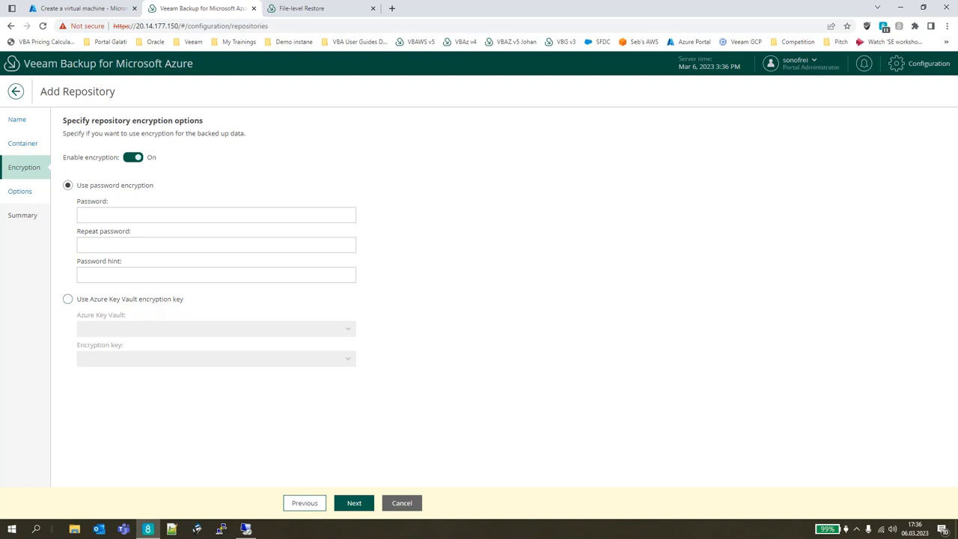
click(29, 189)
click(128, 158)
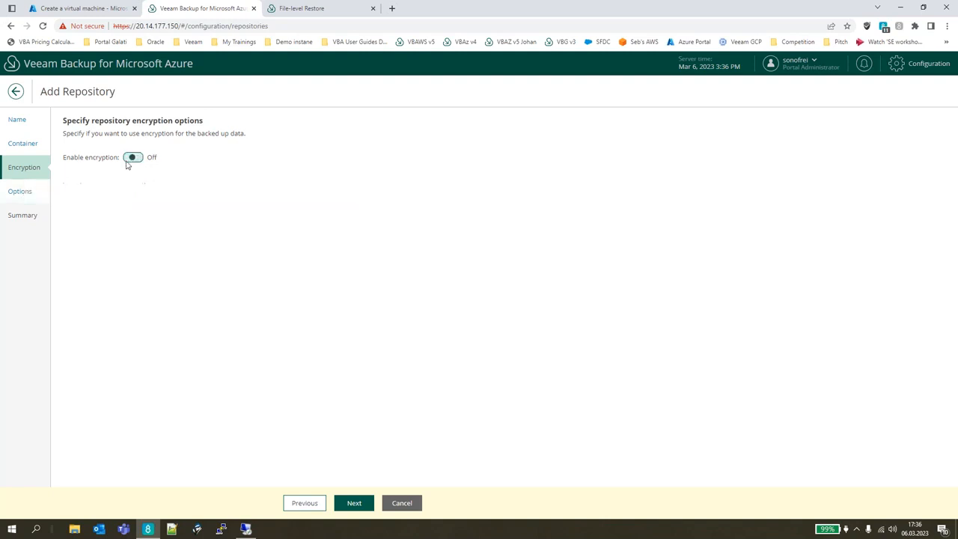
Review the repository's load control options, and cancel adding the repository, discarding the changes.
click(30, 193)
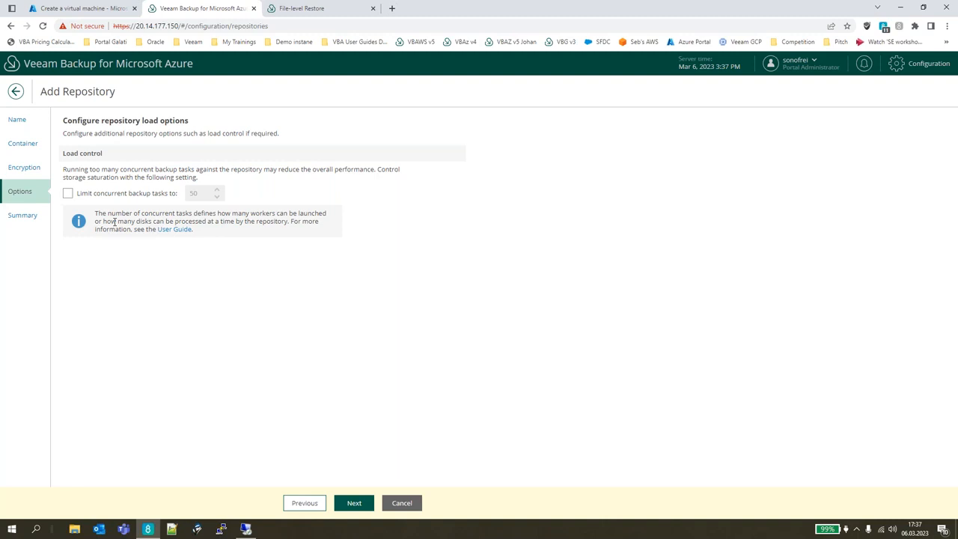
click(396, 505)
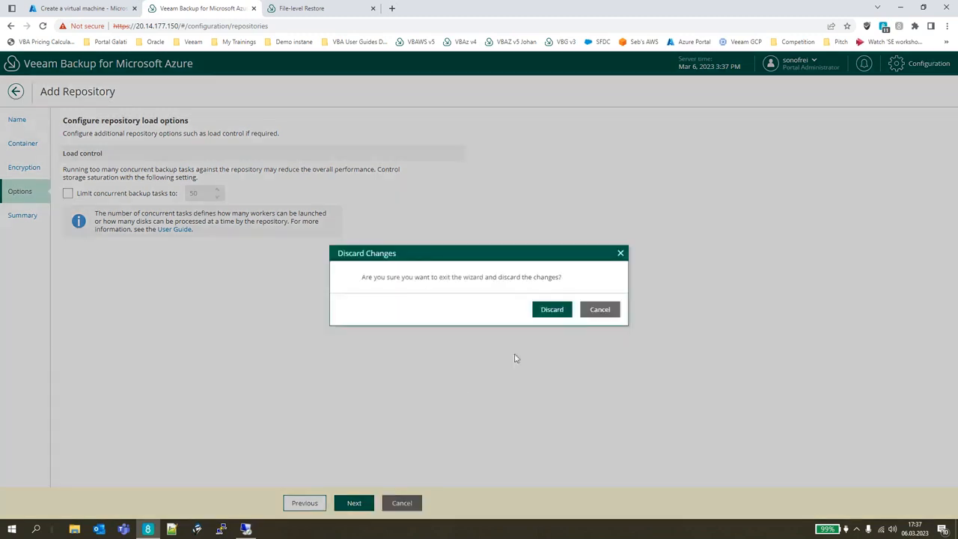
click(555, 312)
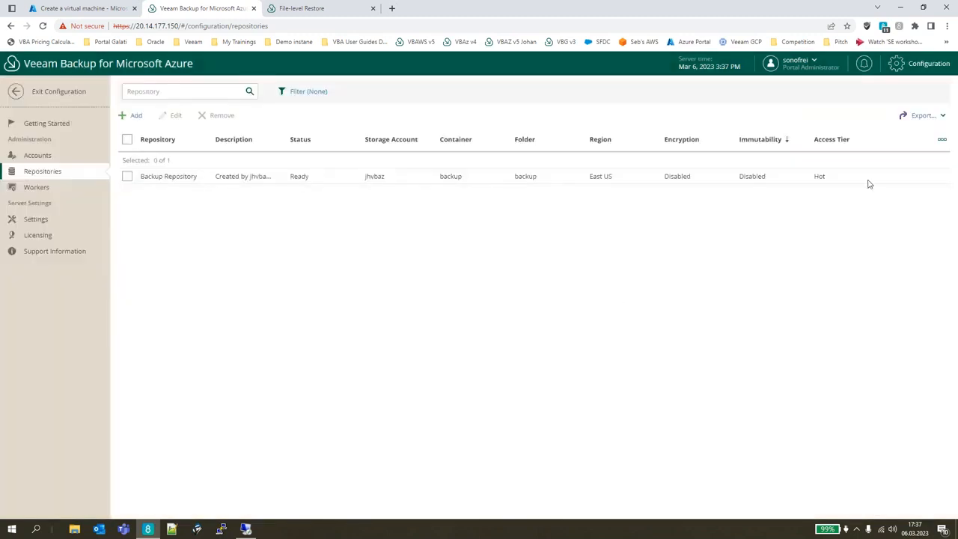
Open the backup policies from the getting started page and examine the East US VM policy's instance, snapshot and backup statuses.
click(917, 64)
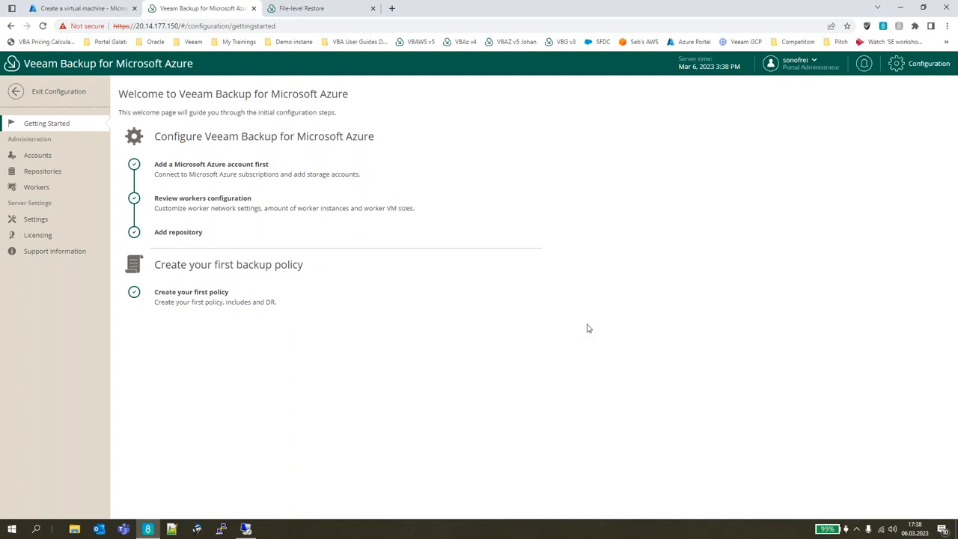
click(295, 298)
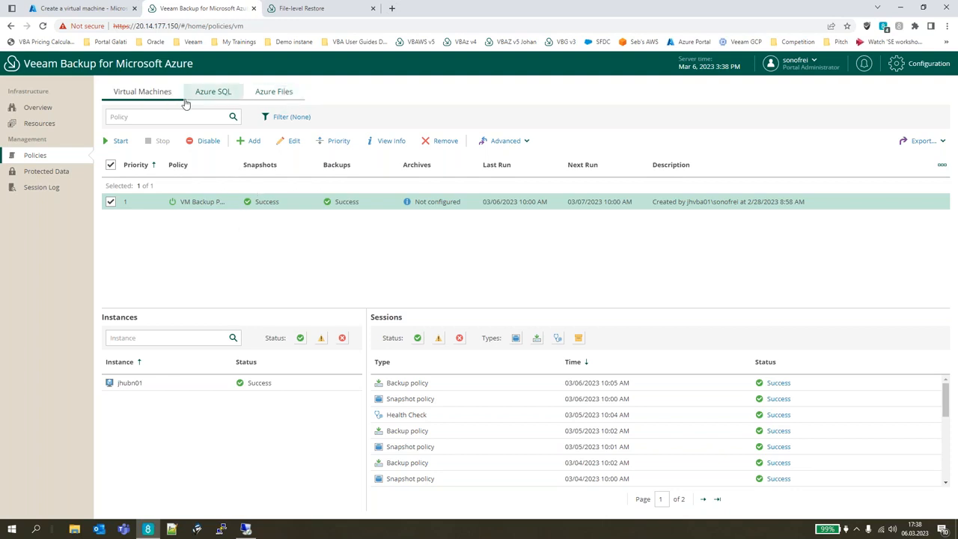
drag(238, 163, 281, 163)
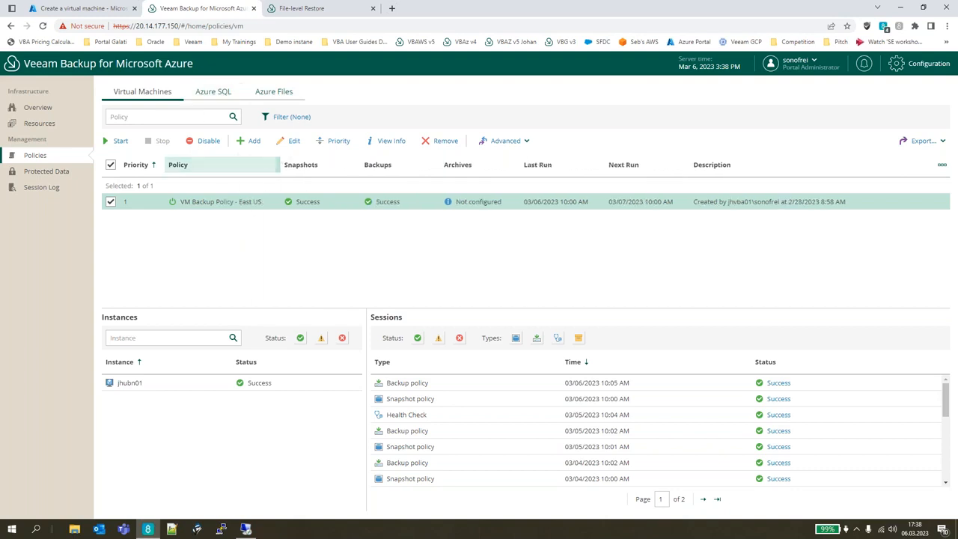
click(186, 384)
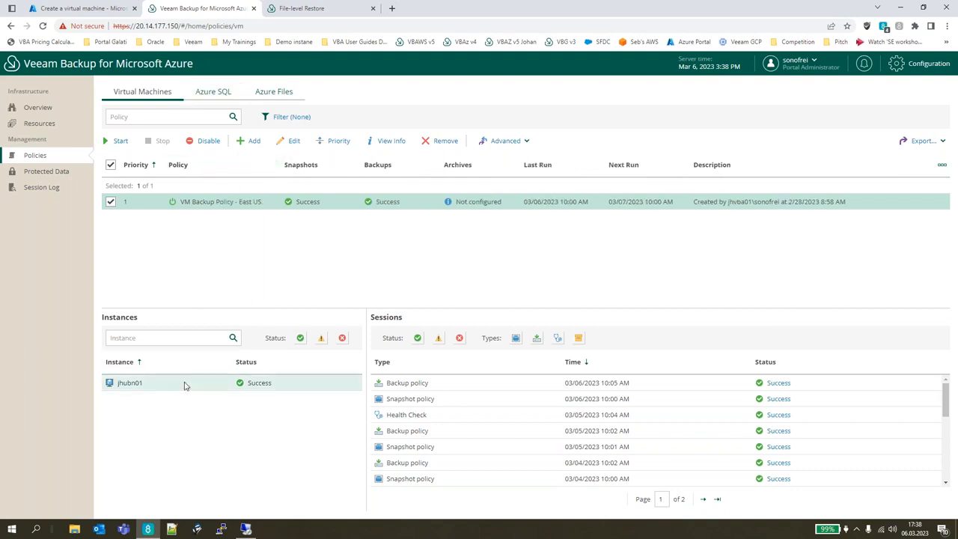
click(185, 383)
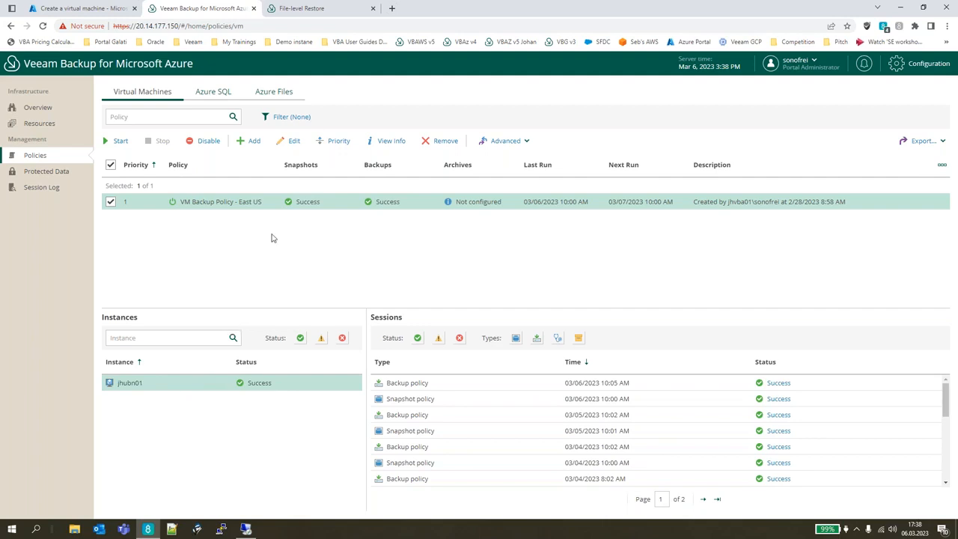
drag(295, 202, 401, 202)
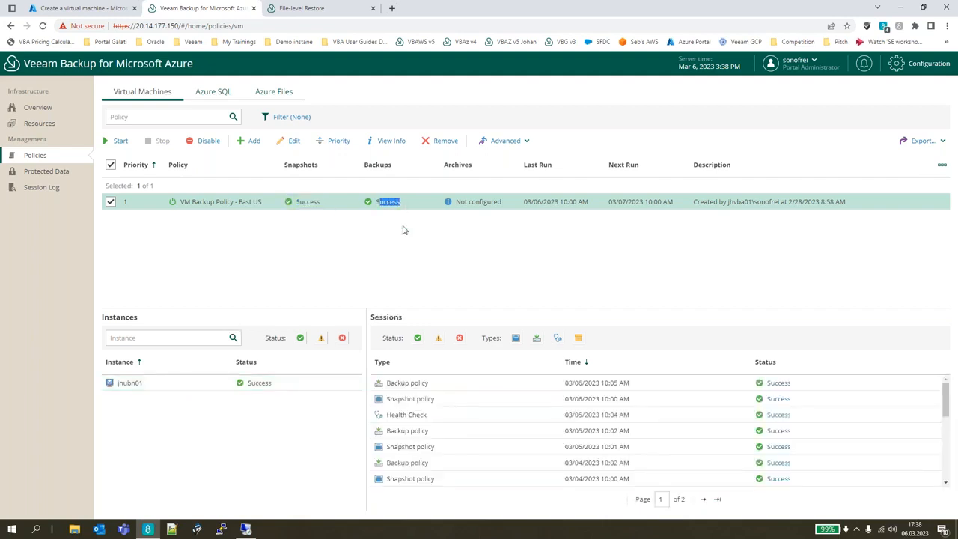
click(400, 249)
Open the East US VM backup policy for editing, proceed to its source settings and open the resource protection options.
click(292, 146)
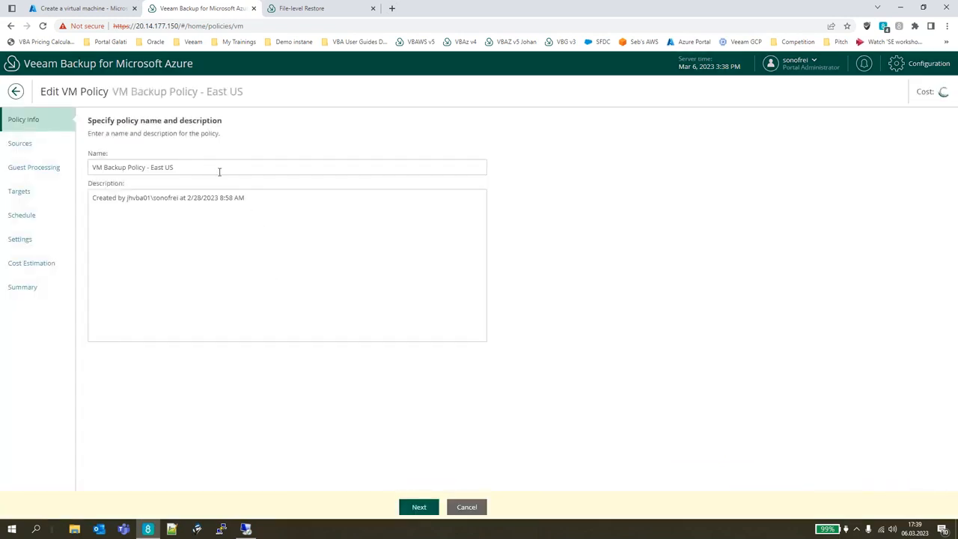
drag(137, 161, 88, 159)
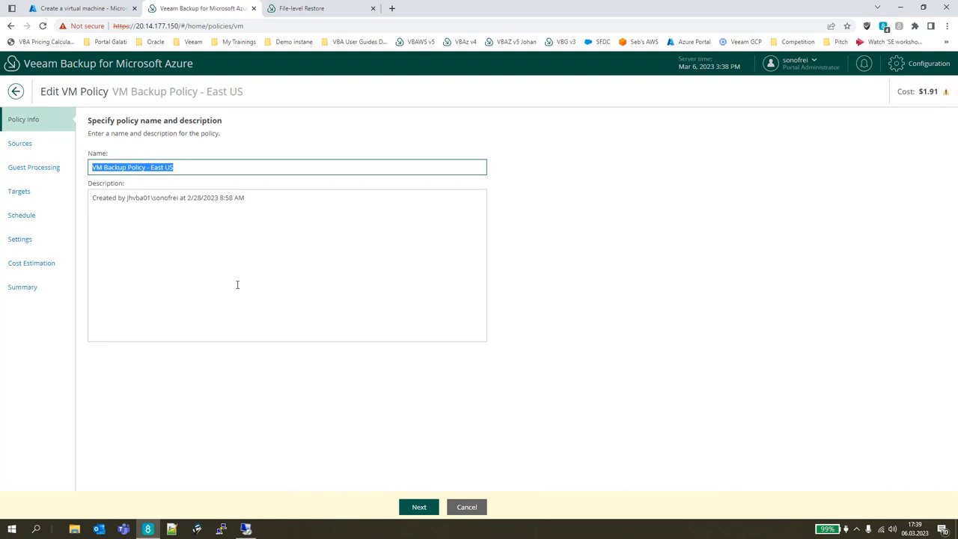
click(423, 513)
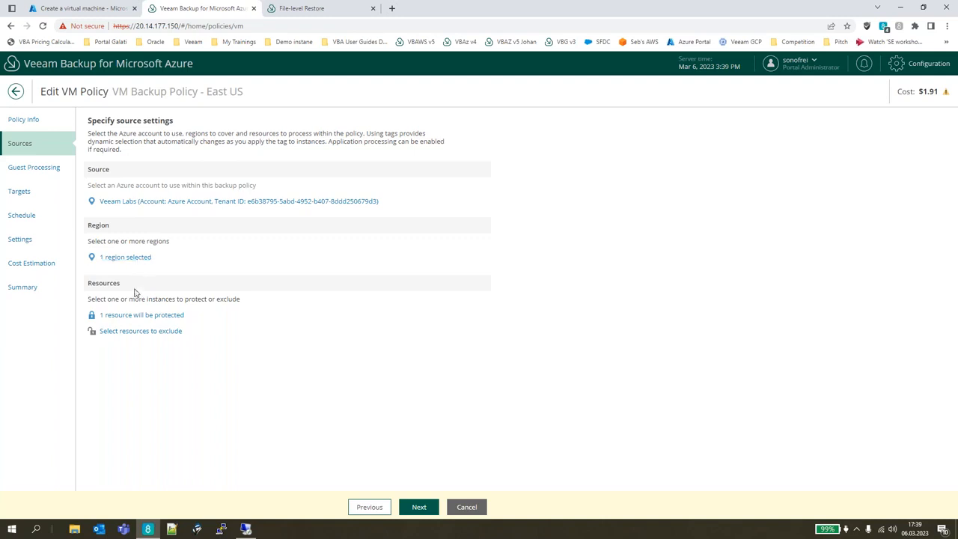
click(142, 317)
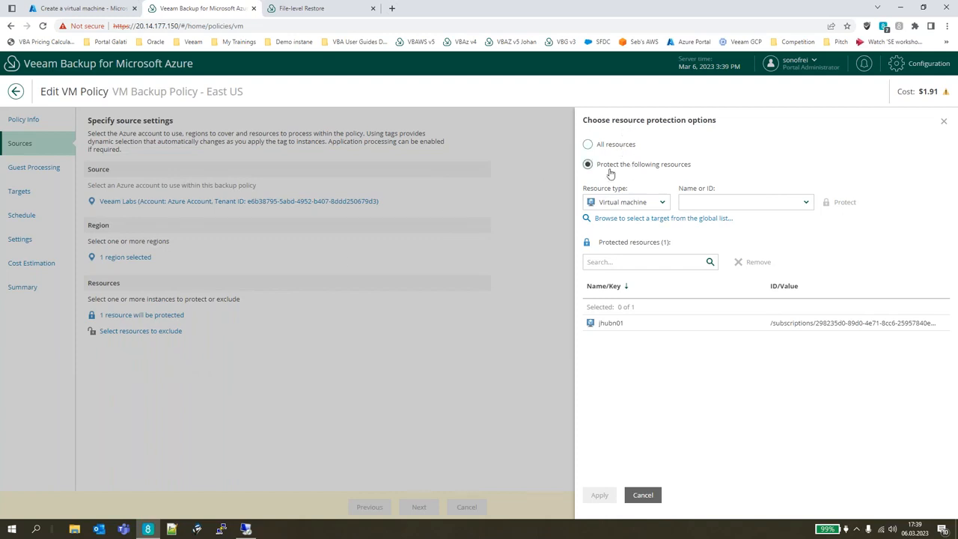
Add a tag with the key Owner and the owner's e-mail as its value to the VM policy's protected resources, and apply it.
click(651, 203)
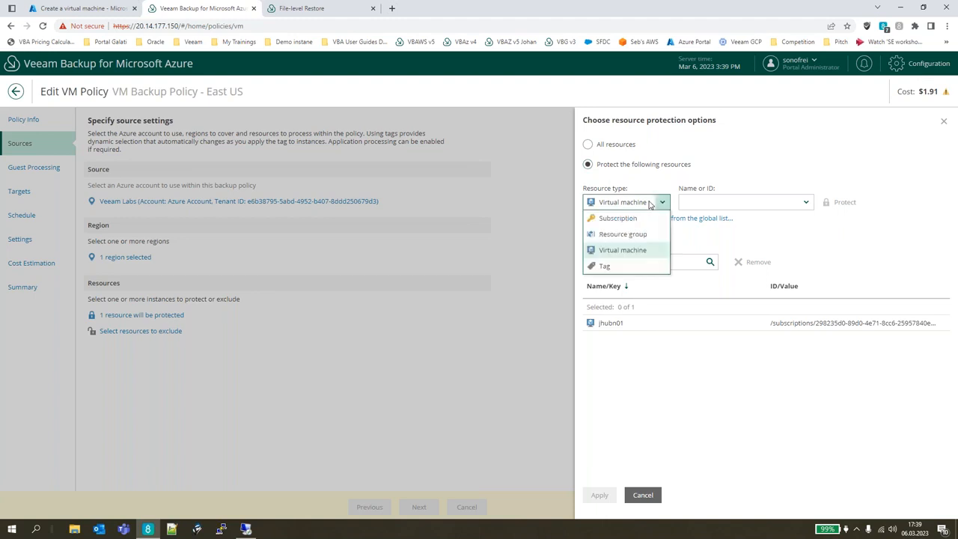
click(652, 265)
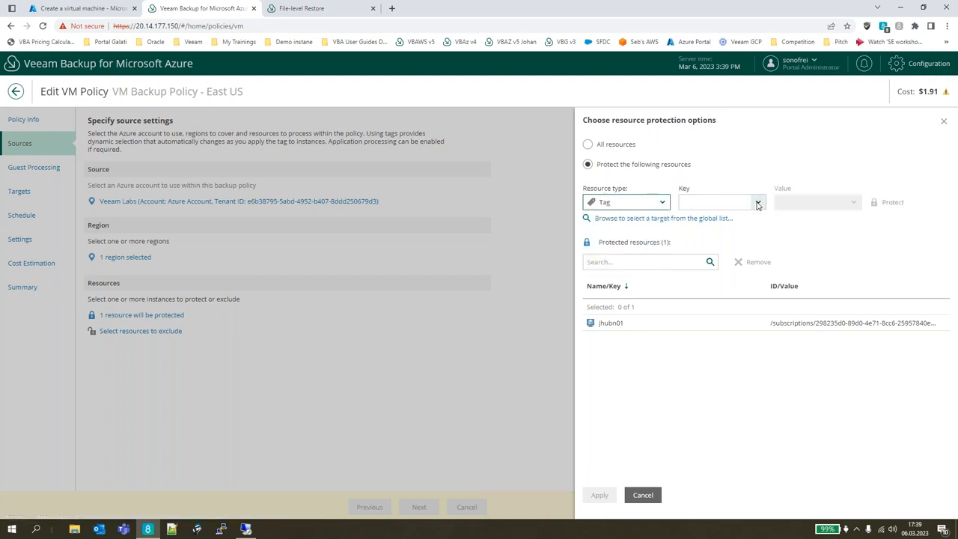
click(757, 203)
click(740, 250)
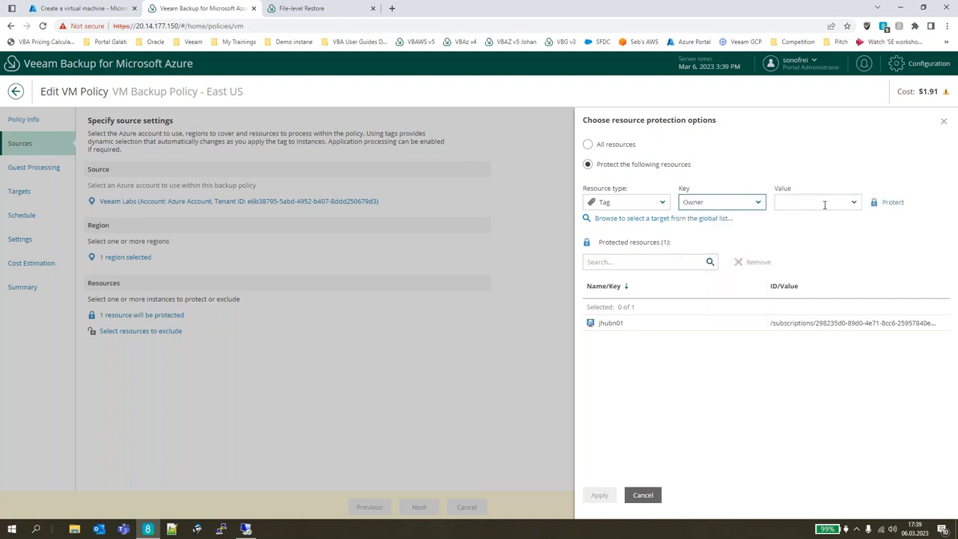
click(852, 202)
click(836, 231)
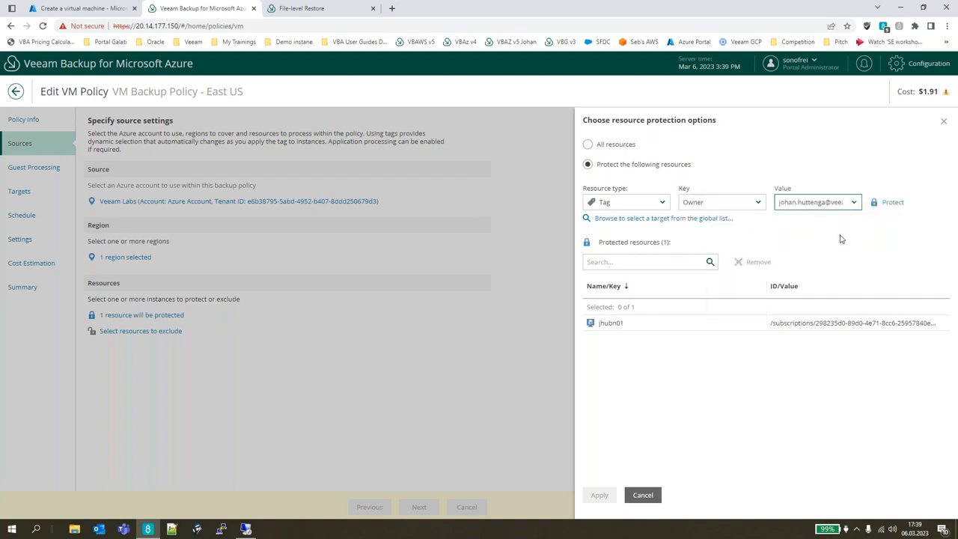
click(892, 202)
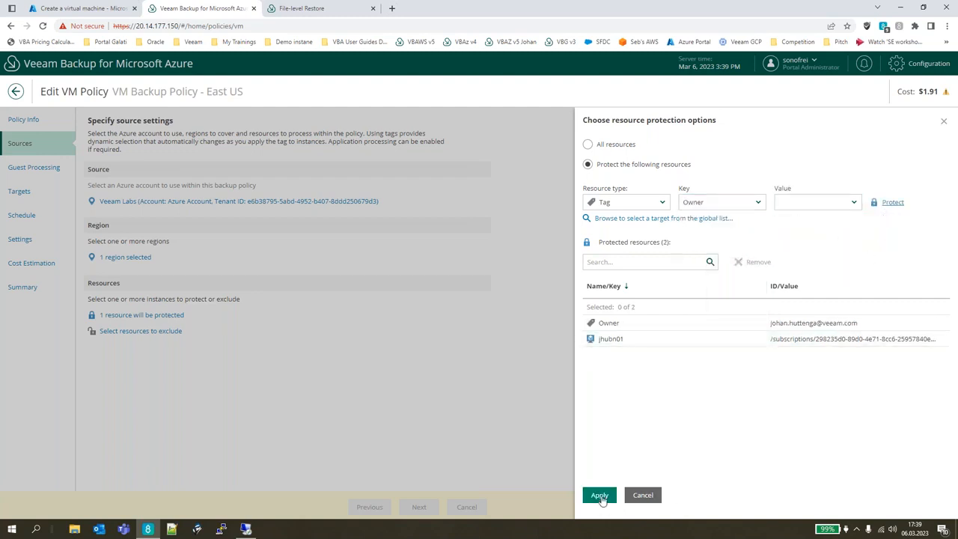
click(599, 495)
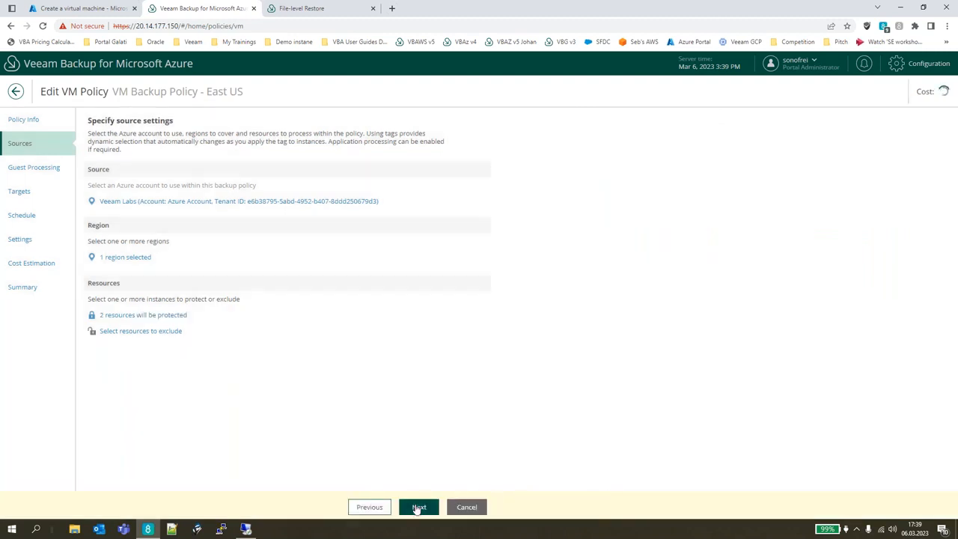
Review the VM policy's guest processing and target settings, including application-aware snapshots and enabled backups, and proceed to the scheduling options.
click(418, 506)
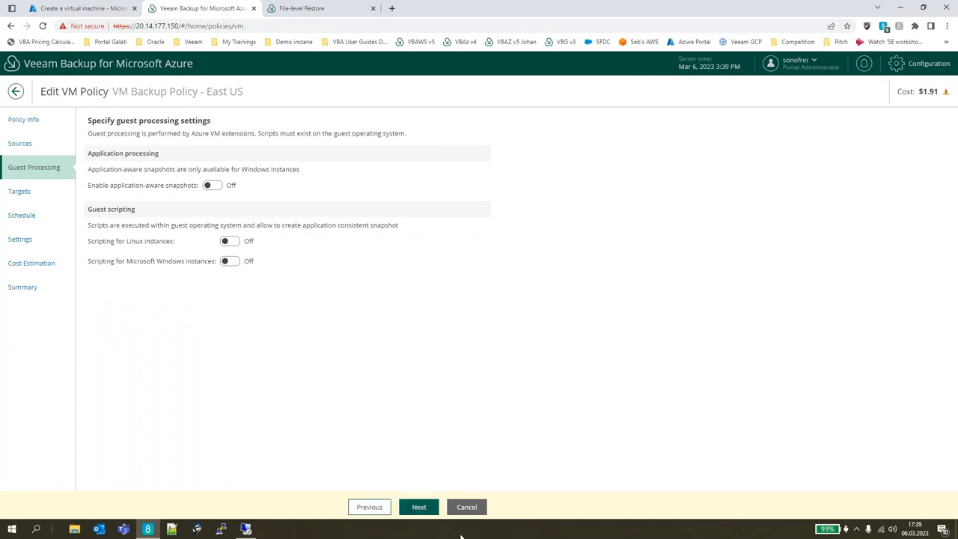
drag(104, 187, 196, 192)
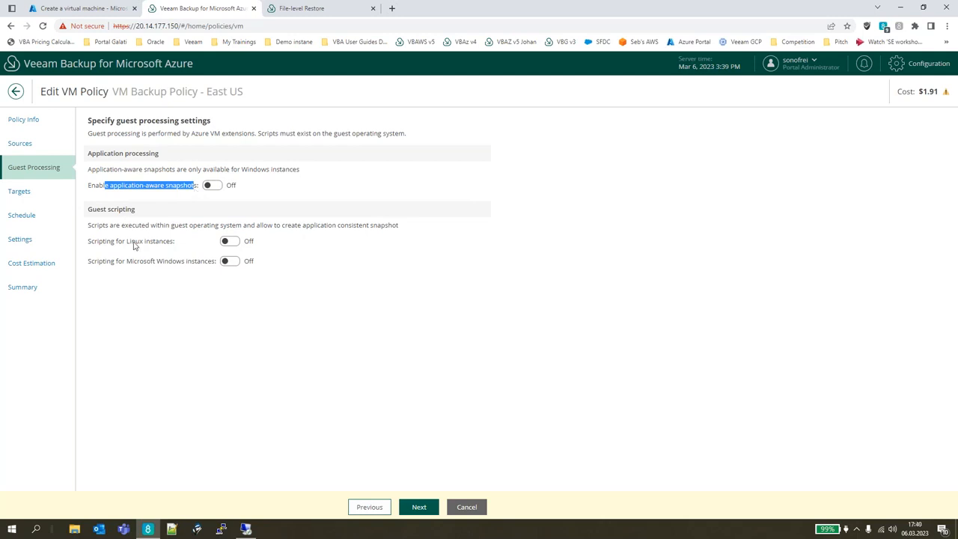
click(420, 508)
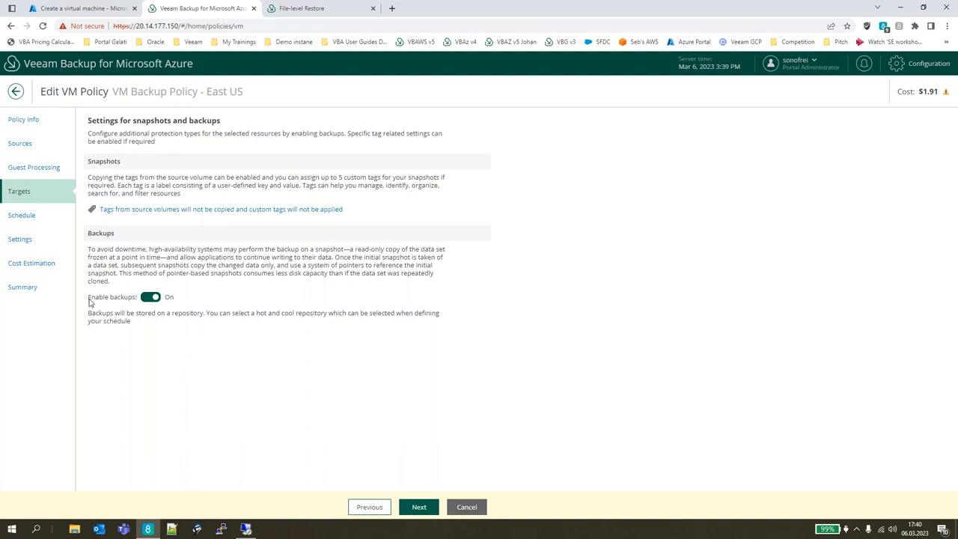
drag(87, 299, 131, 300)
click(431, 513)
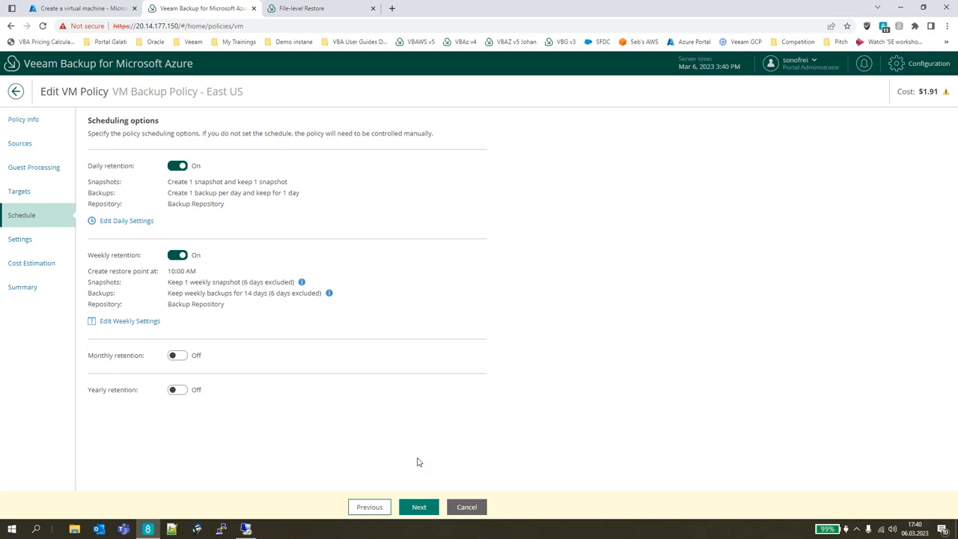
Examine the daily schedule's snapshot and backup retention and its repository choices, and close the daily settings without applying changes.
click(148, 225)
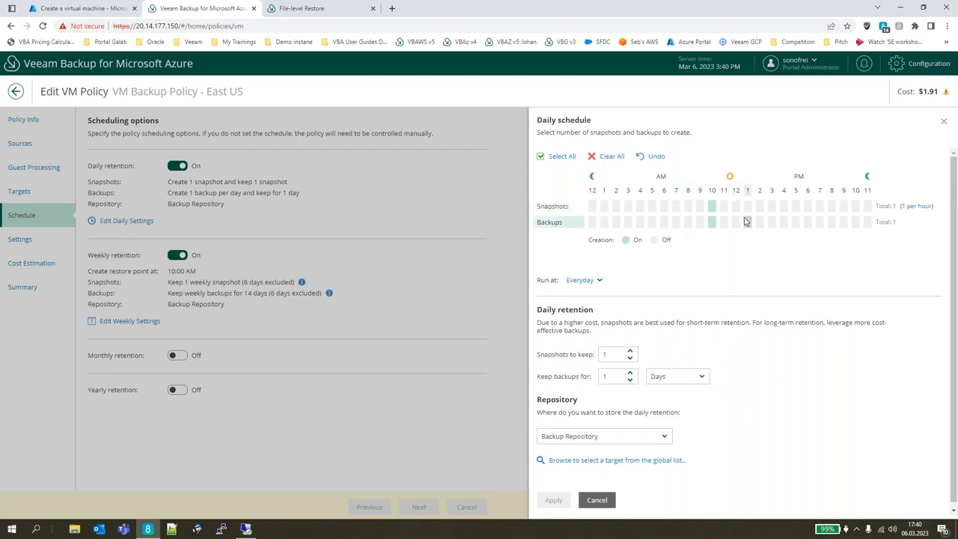
drag(540, 309, 593, 309)
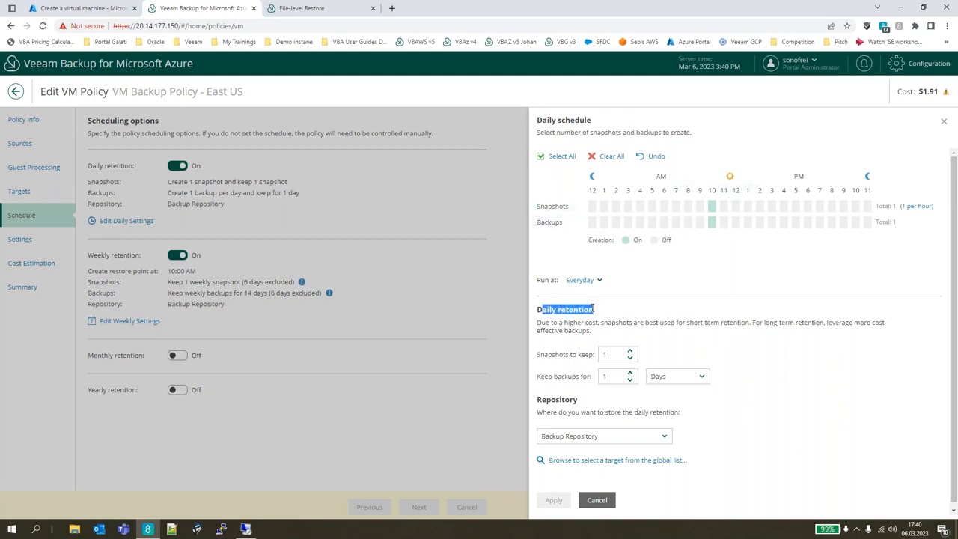
drag(537, 356, 587, 377)
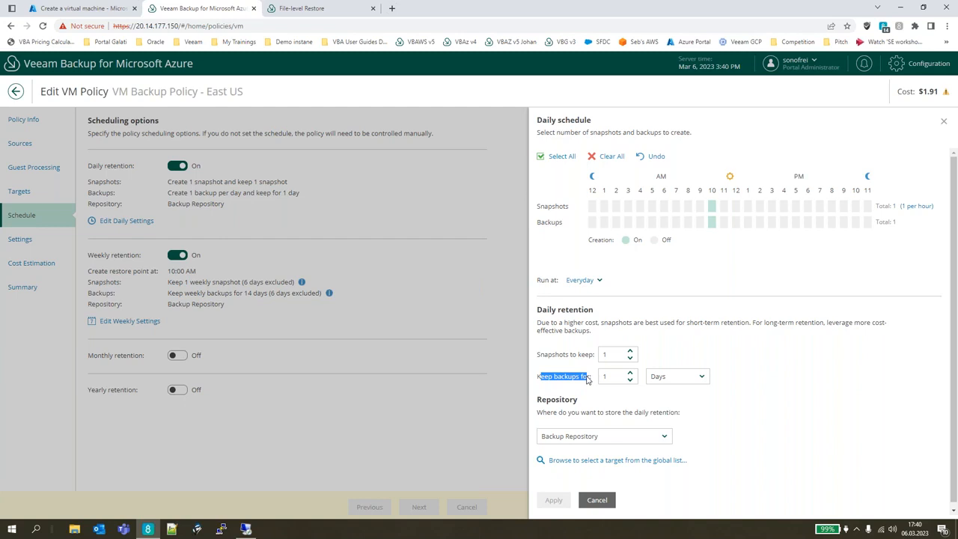
click(587, 379)
drag(536, 380, 597, 383)
click(581, 386)
drag(541, 400, 580, 402)
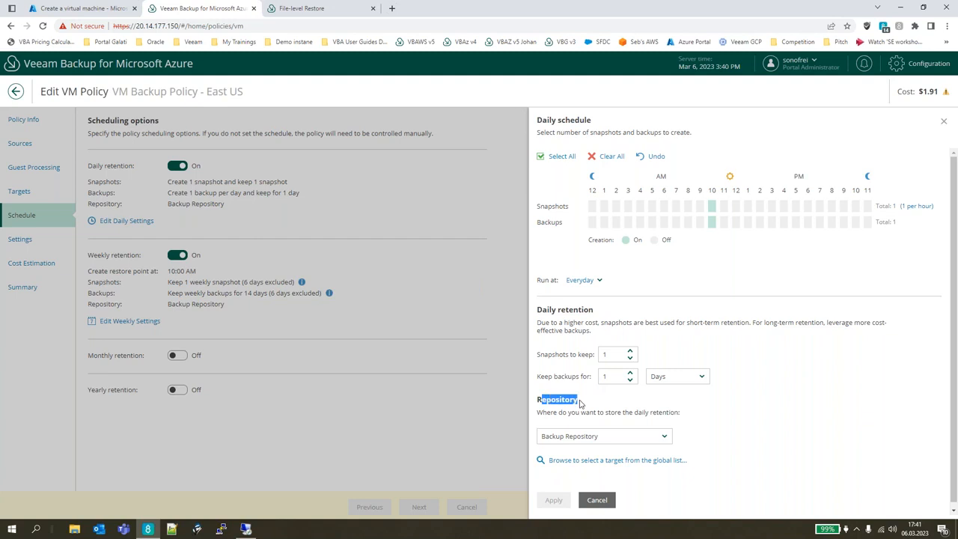
click(580, 403)
click(664, 436)
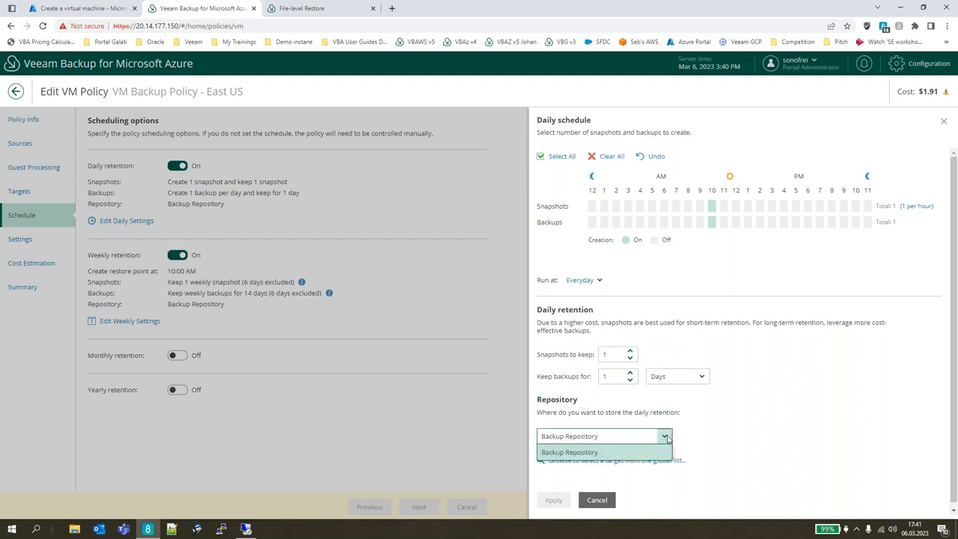
click(728, 441)
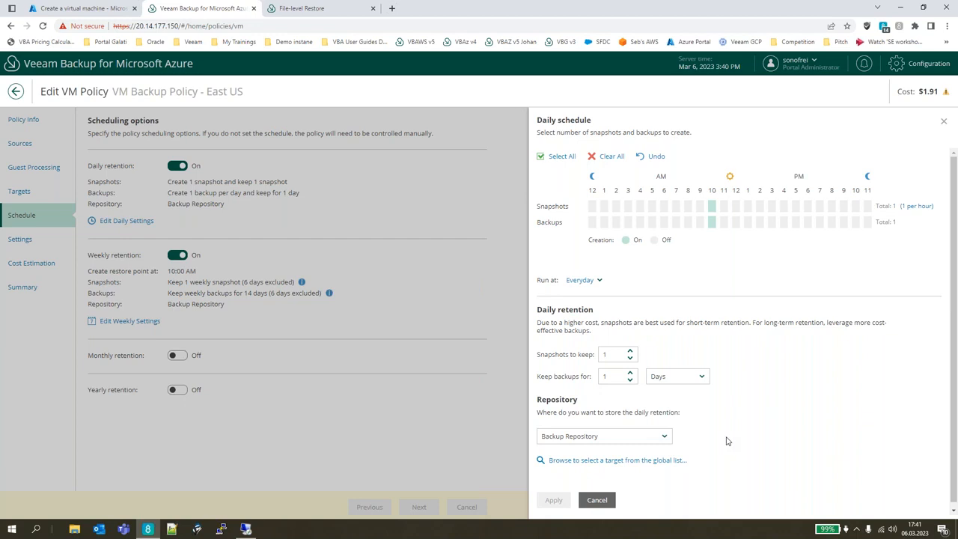
click(596, 499)
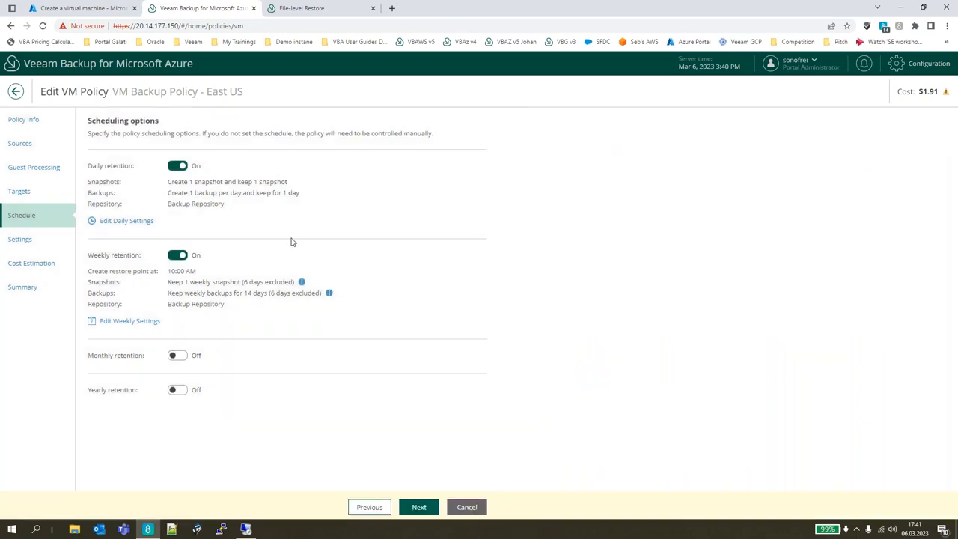
Review the VM policy's health check settings and cost estimation, and cancel the policy editing, discarding the changes.
click(15, 242)
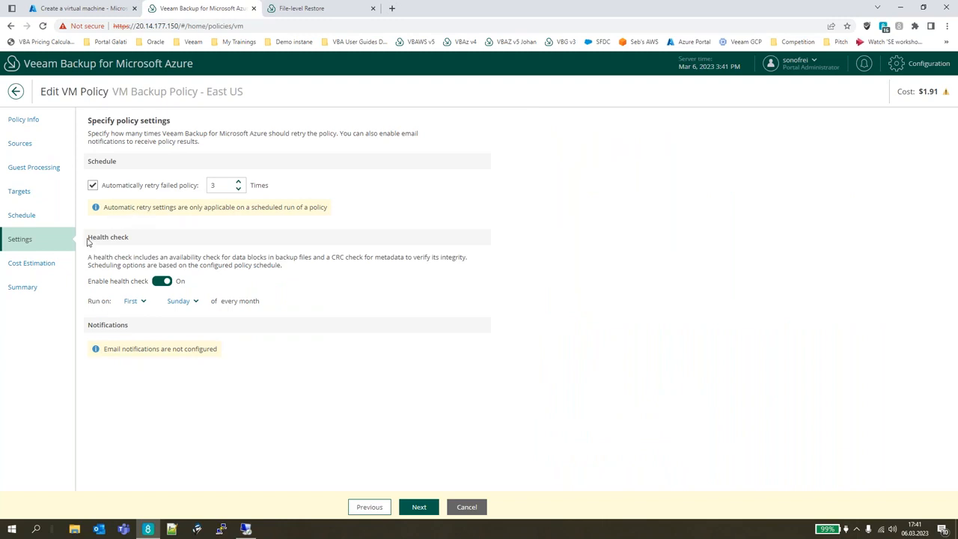
drag(88, 240, 118, 239)
click(118, 238)
click(51, 264)
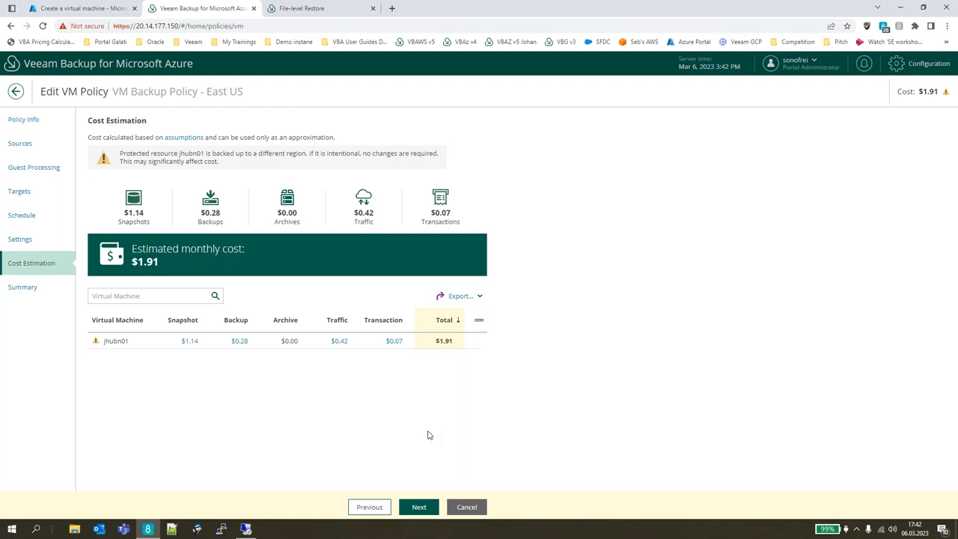
click(465, 508)
click(560, 312)
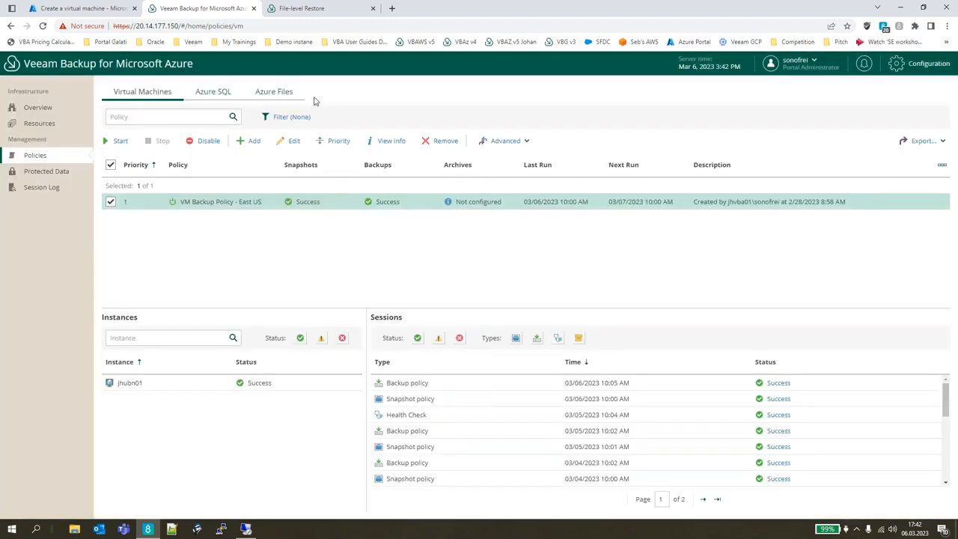
Open the Azure SQL backup policy for editing and review the resource types its source settings can protect, without applying changes.
click(208, 93)
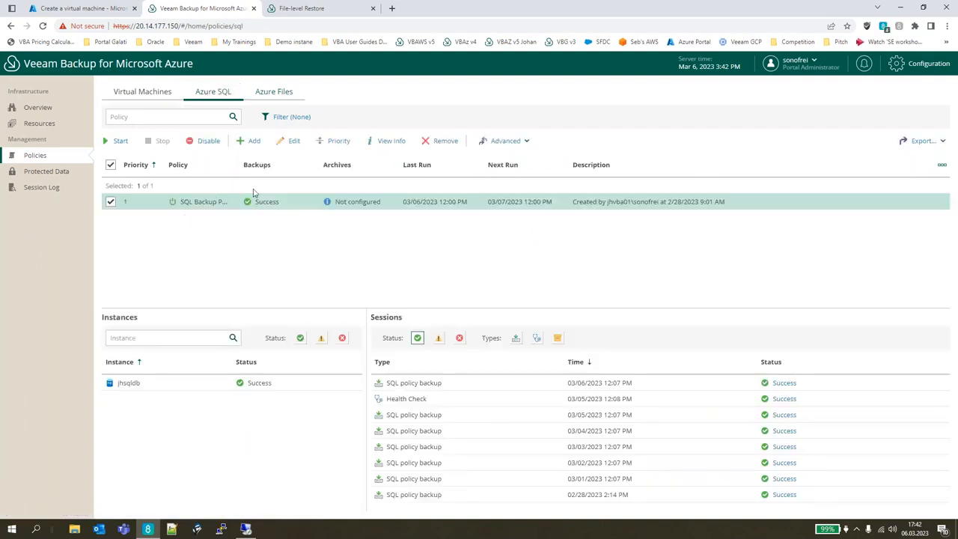
click(295, 143)
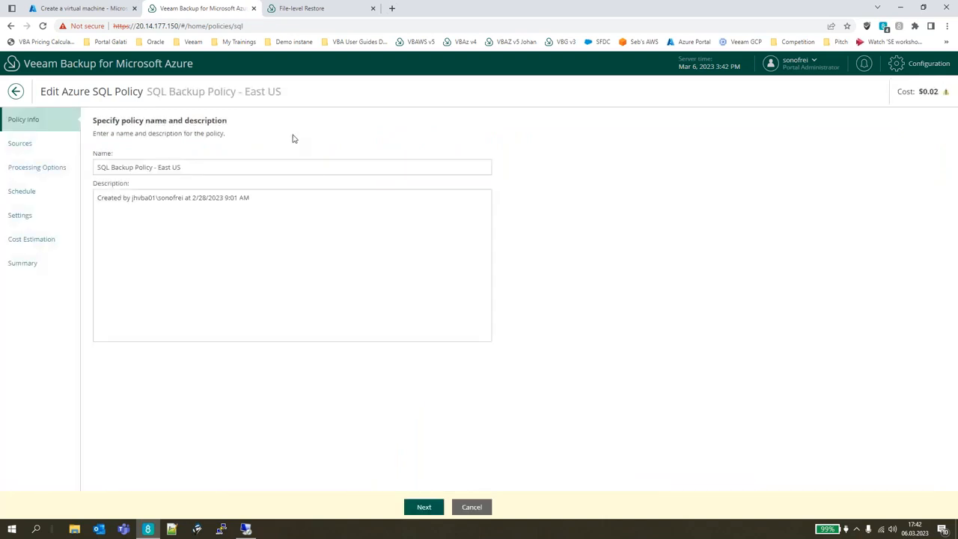
click(60, 145)
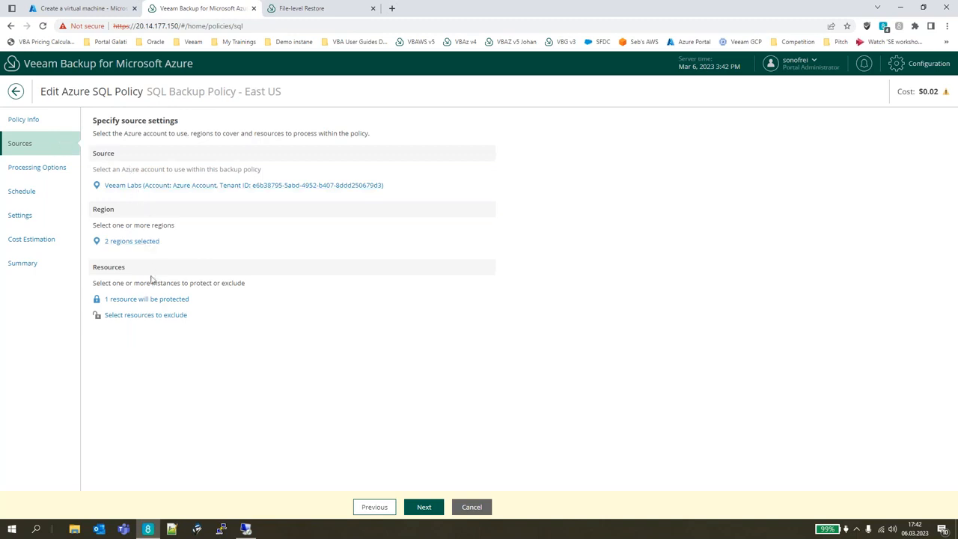
click(147, 299)
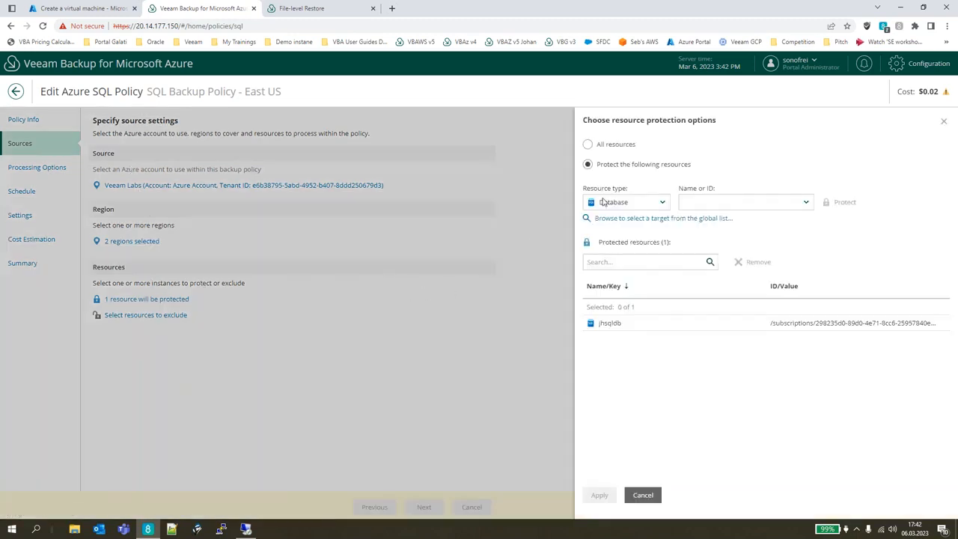
click(663, 203)
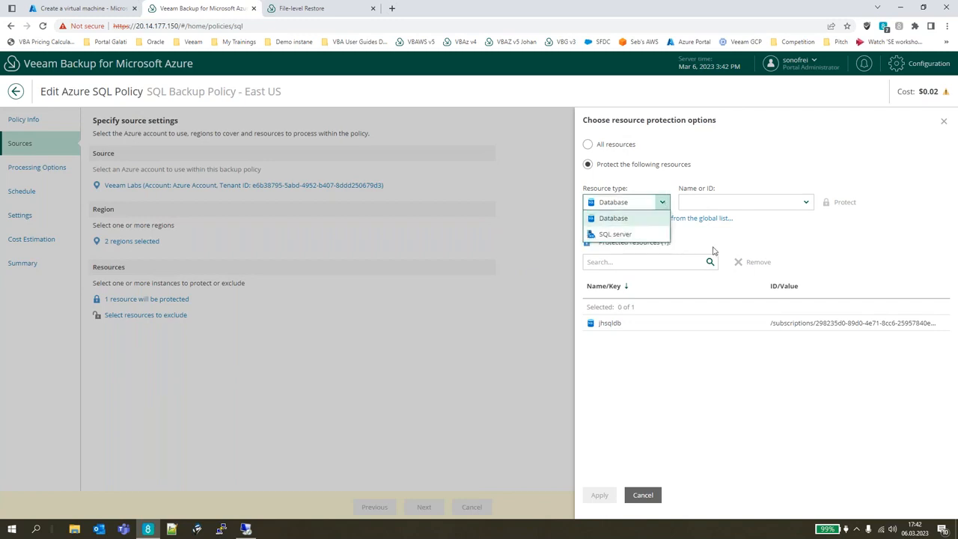
click(708, 430)
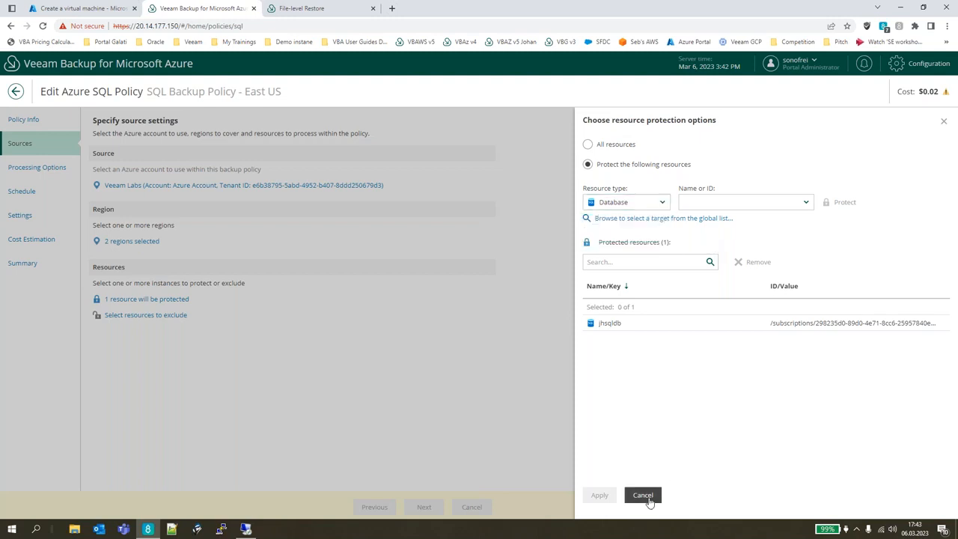
click(641, 495)
Switch the SQL policy's database processing to the production server and back to staging servers, and discard the policy changes.
click(49, 171)
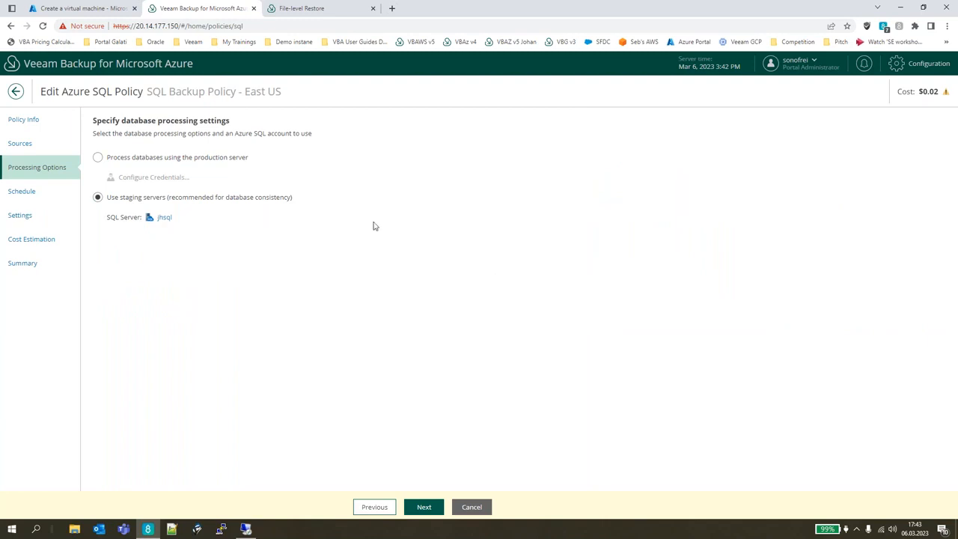
click(236, 159)
click(250, 200)
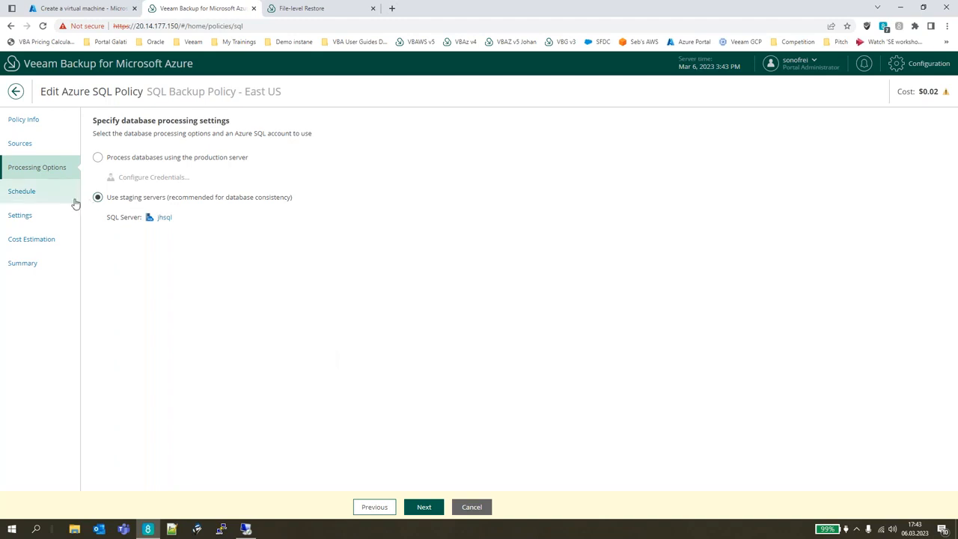
click(483, 506)
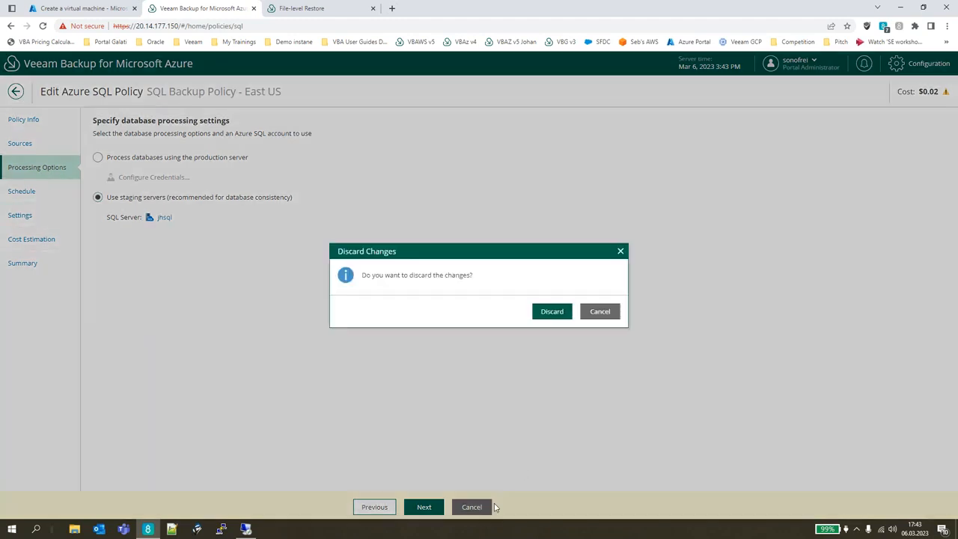
click(554, 318)
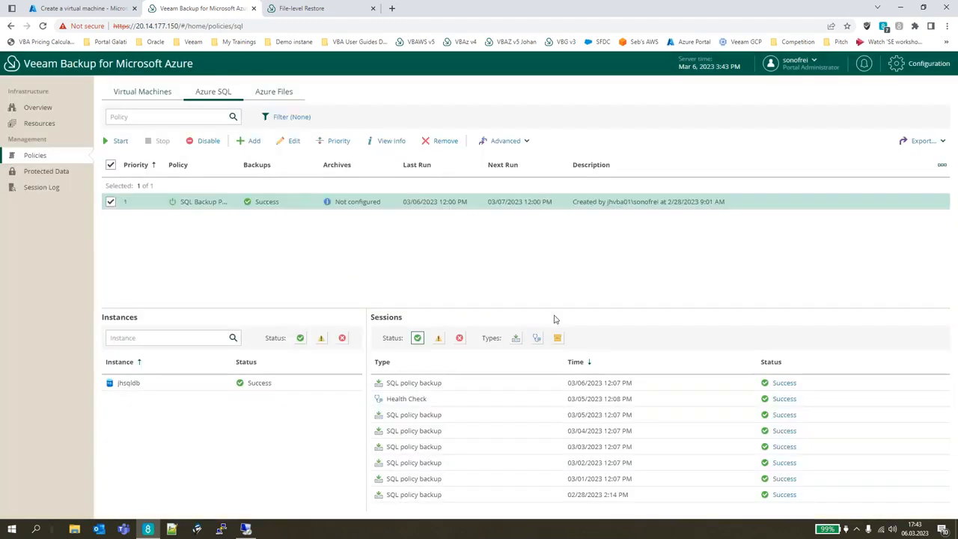
Open the Azure Files backup policy for editing and review the resource exclusion options in its source settings, without applying changes.
click(258, 94)
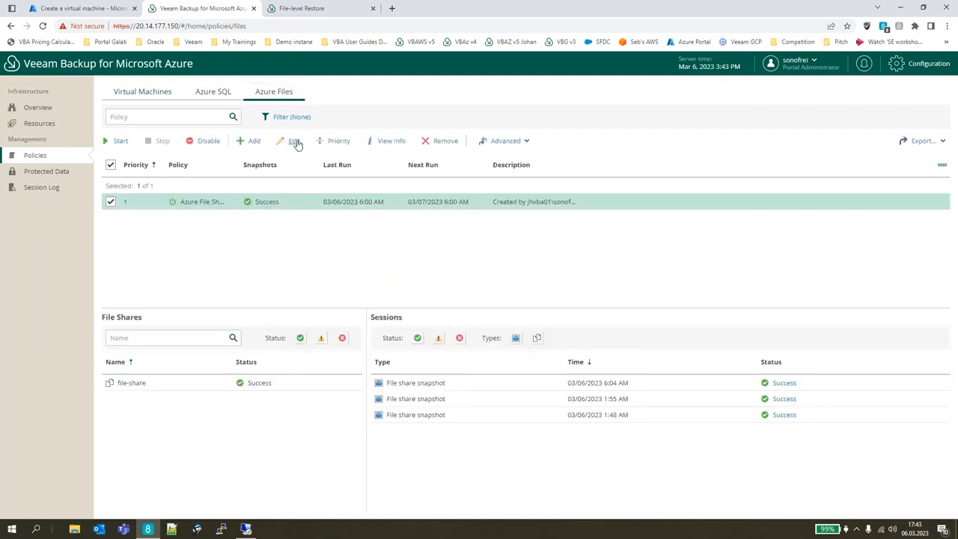
click(294, 142)
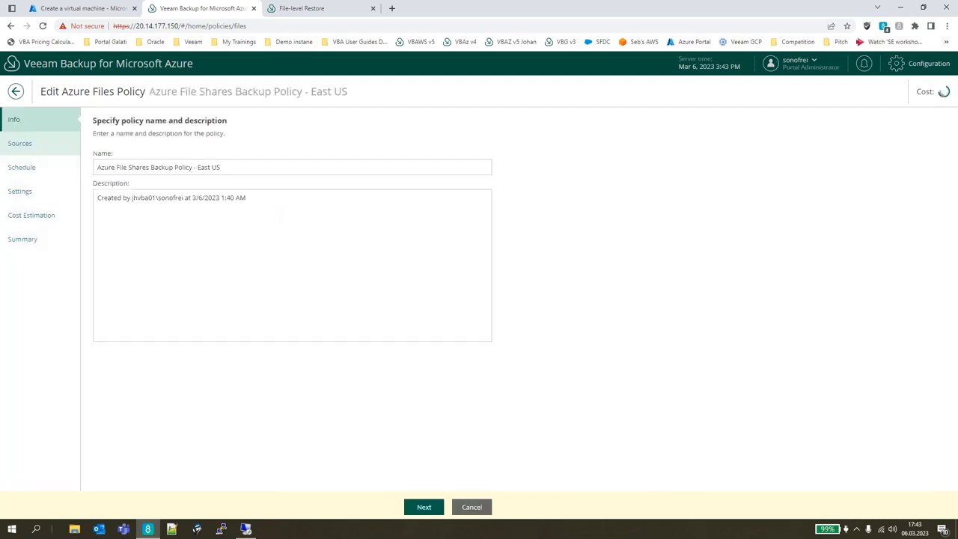
click(20, 143)
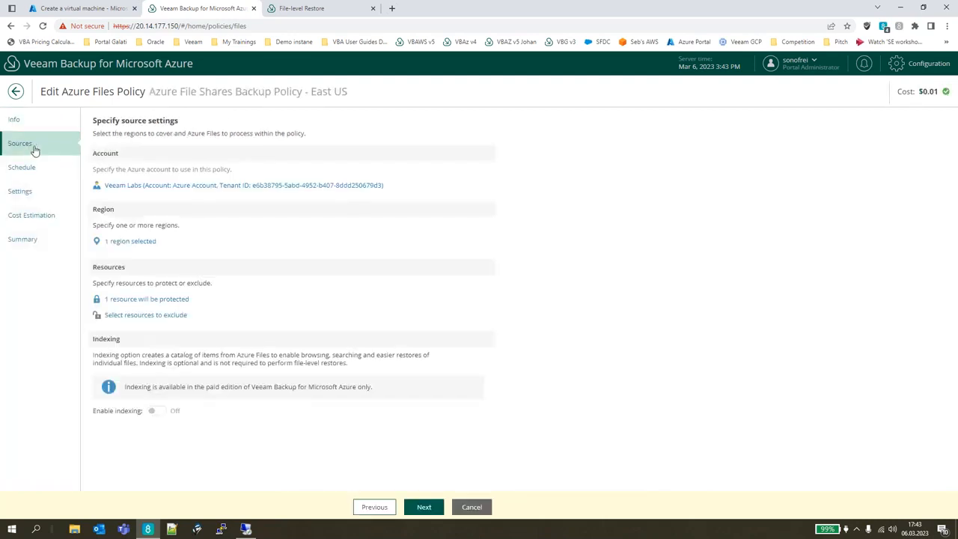
click(156, 317)
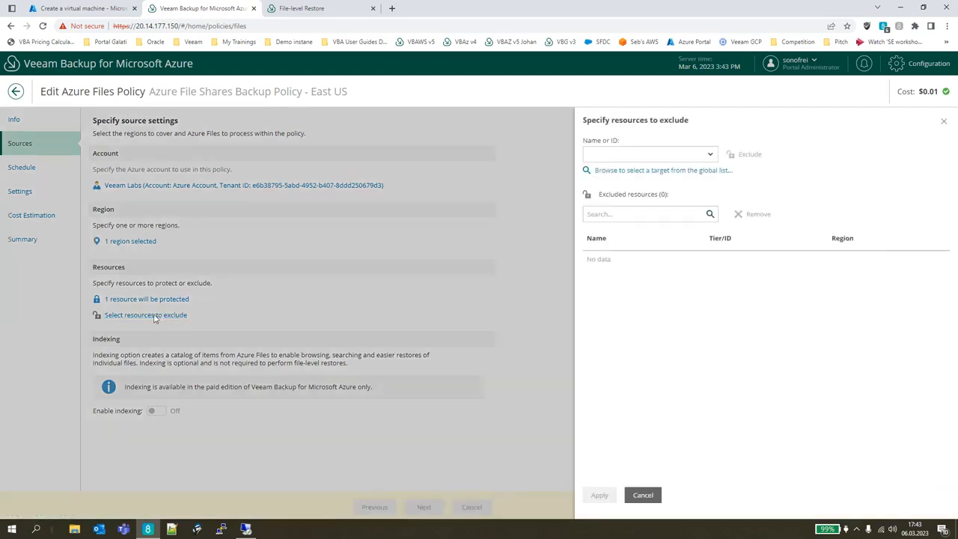
click(645, 496)
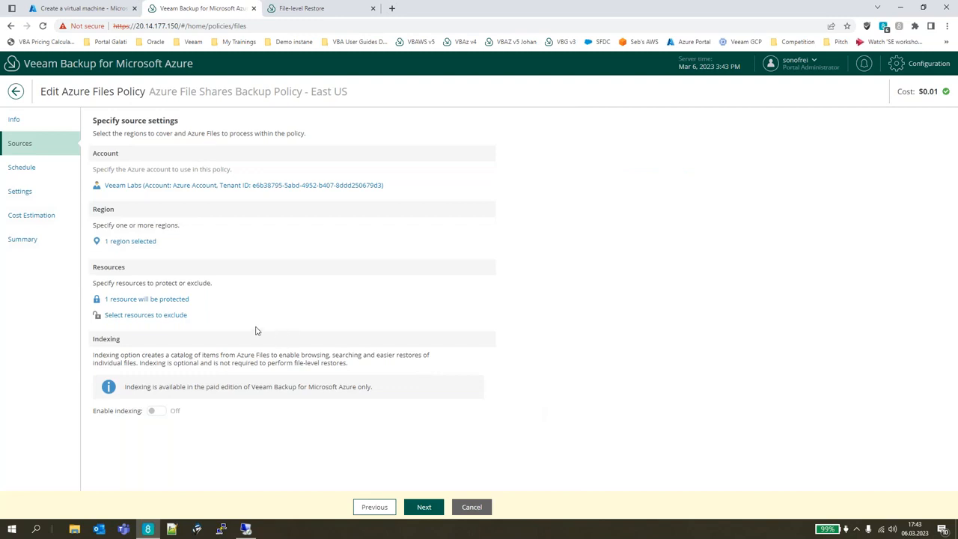
Review which resource types the Azure Files policy can protect and its indexing option, and cancel the policy editing.
click(167, 303)
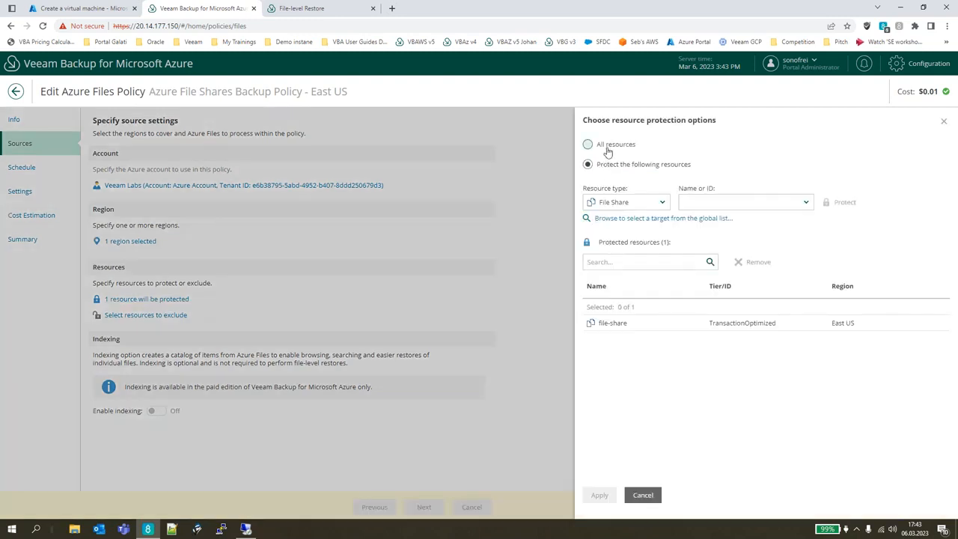
click(662, 203)
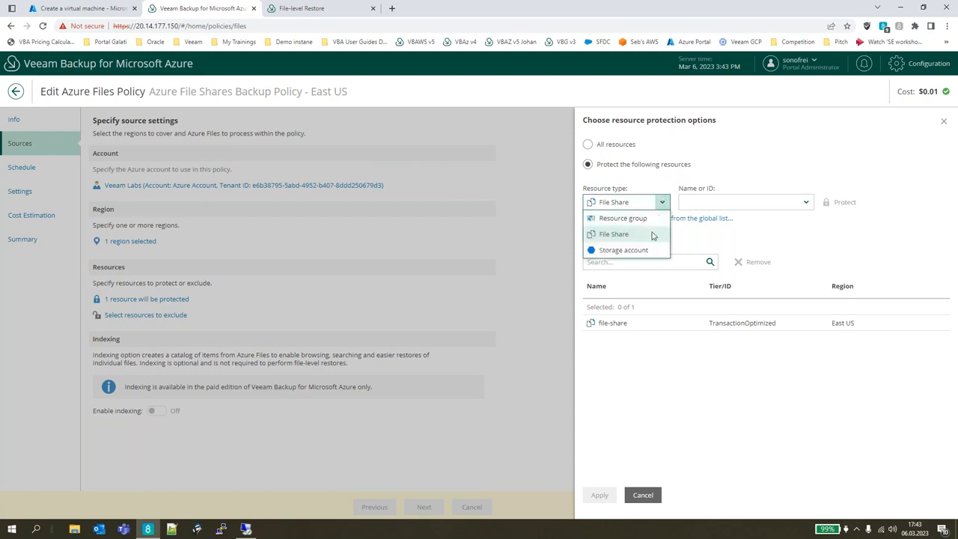
click(651, 469)
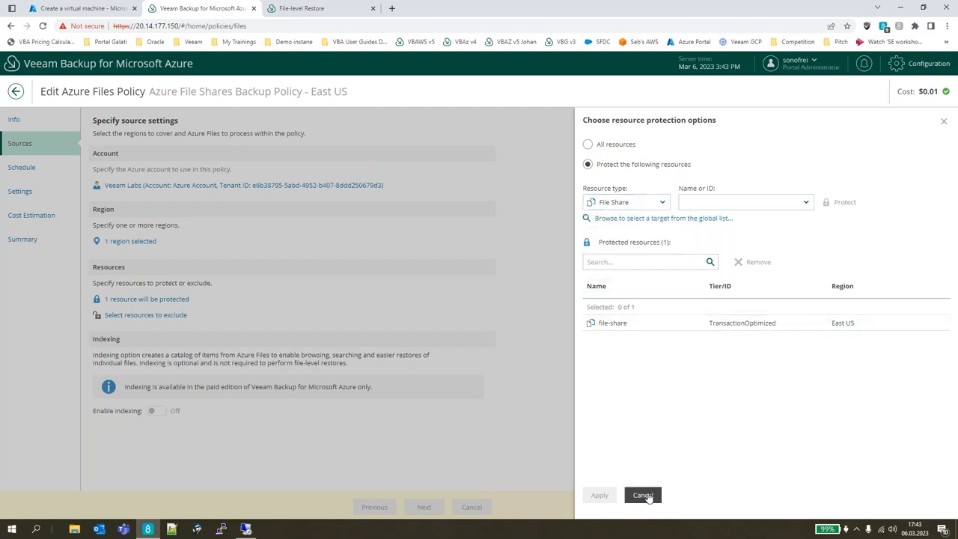
click(643, 495)
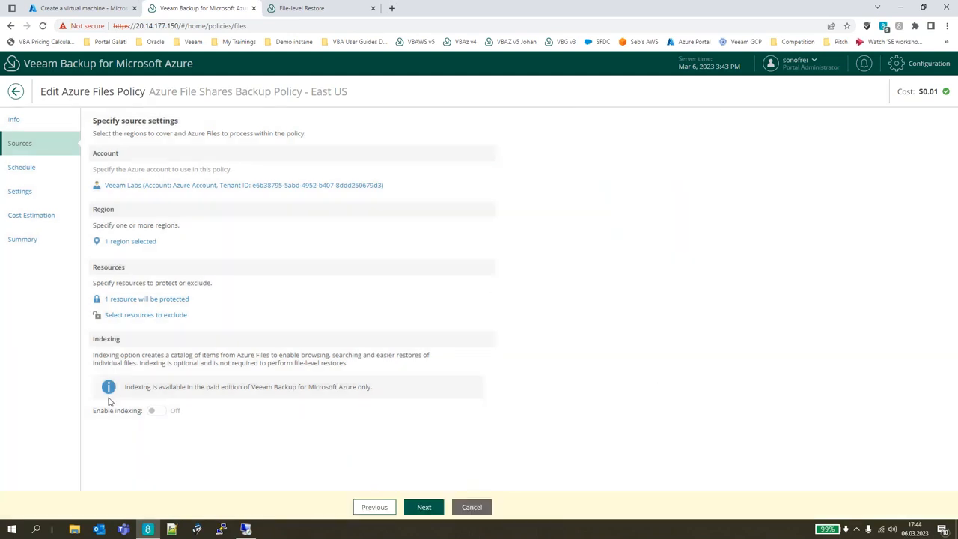
drag(102, 415, 143, 415)
click(471, 506)
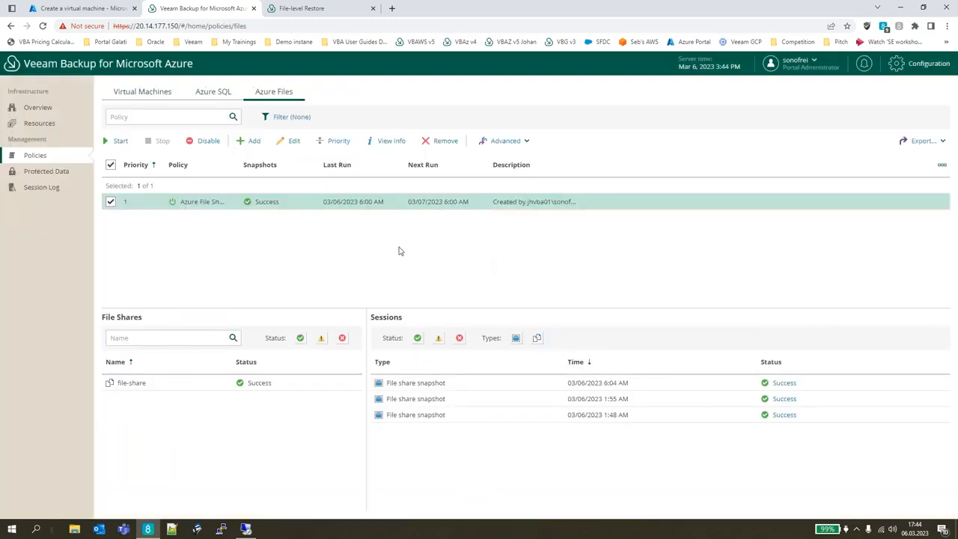
Open the file-level recovery session URL of the protected VM jhubn01, return to the backup console and close the session window.
click(70, 173)
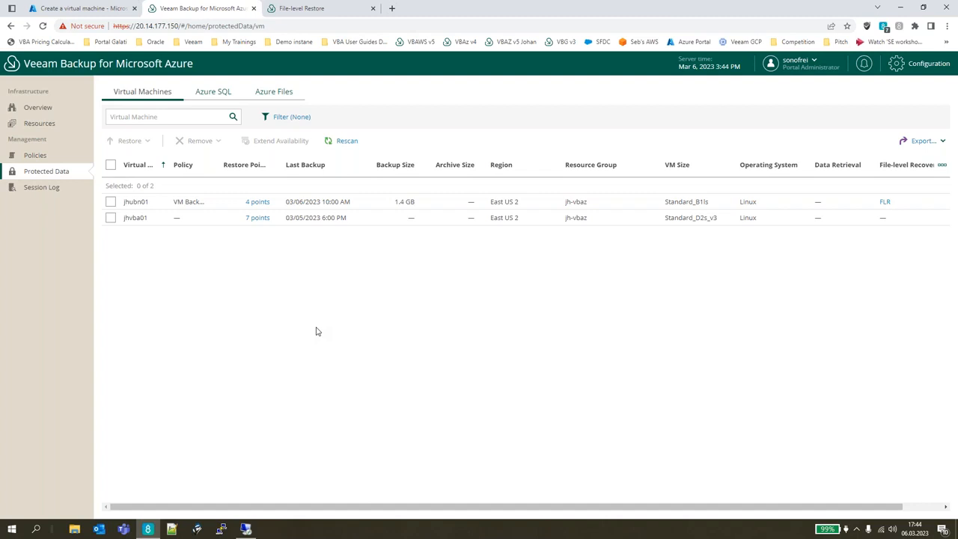
click(884, 202)
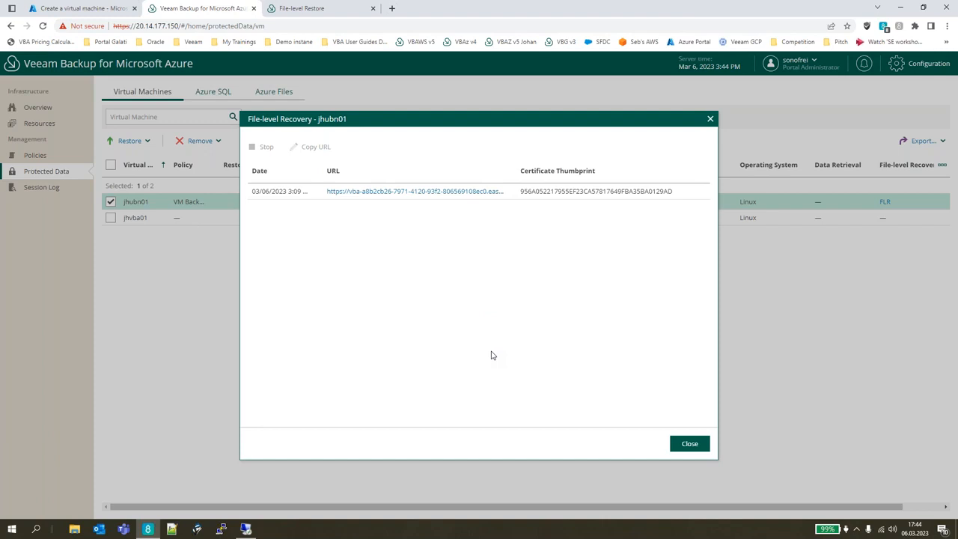
click(483, 192)
click(228, 8)
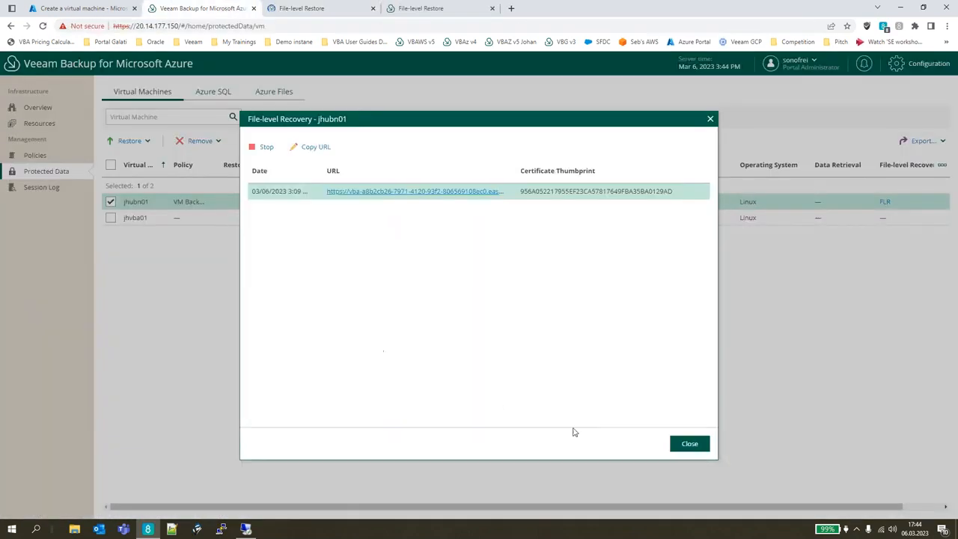
click(694, 445)
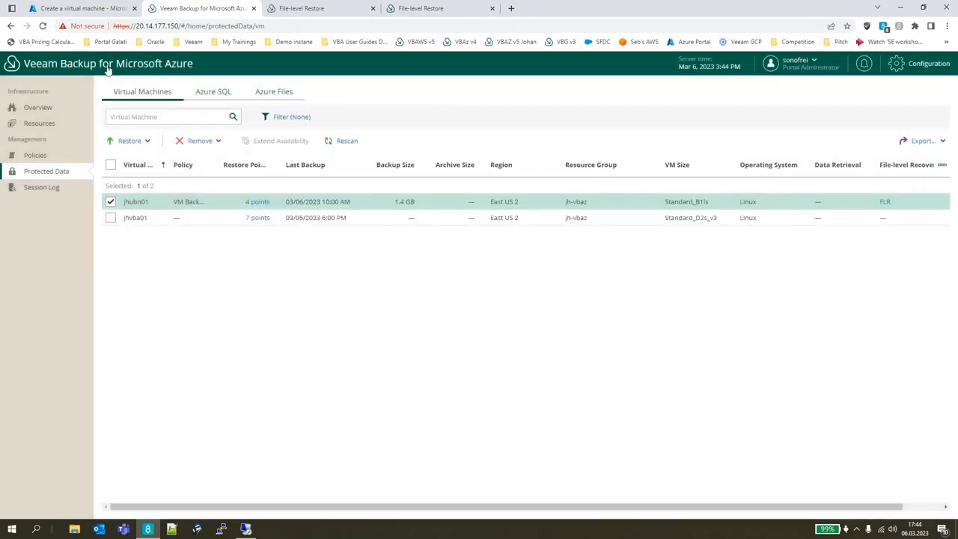
Start a VM restore of jhubn01 and select the 03/06/2023 10:00 AM restore point stored in the backup repository.
click(133, 142)
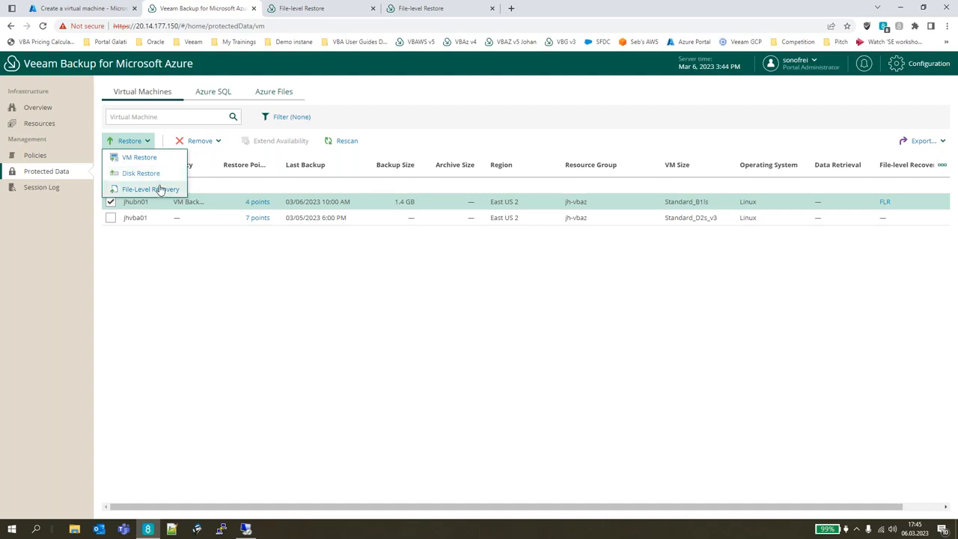
click(162, 164)
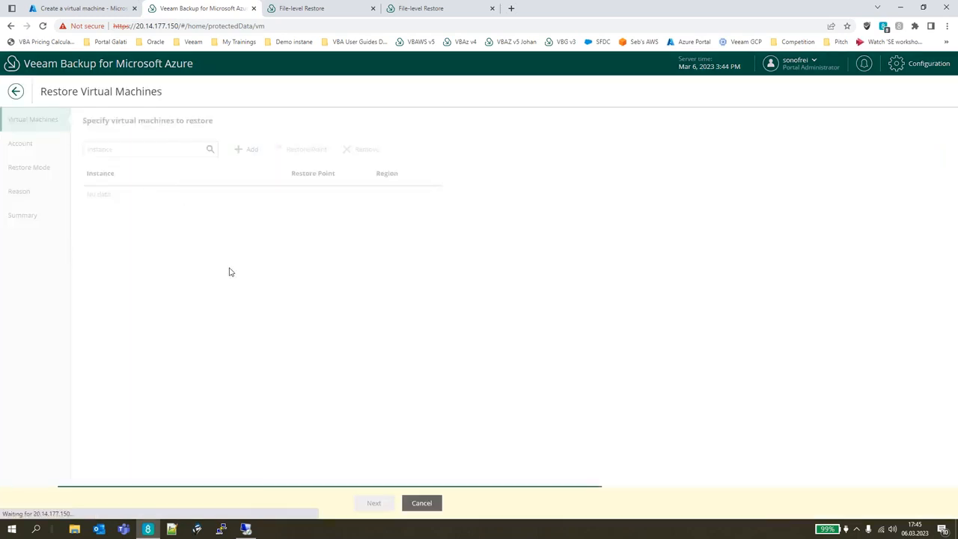
click(226, 194)
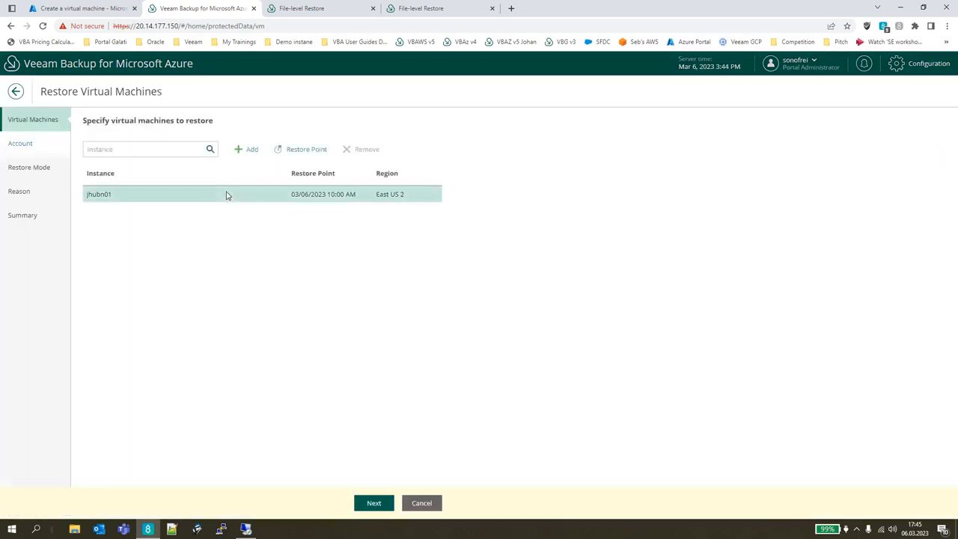
click(307, 149)
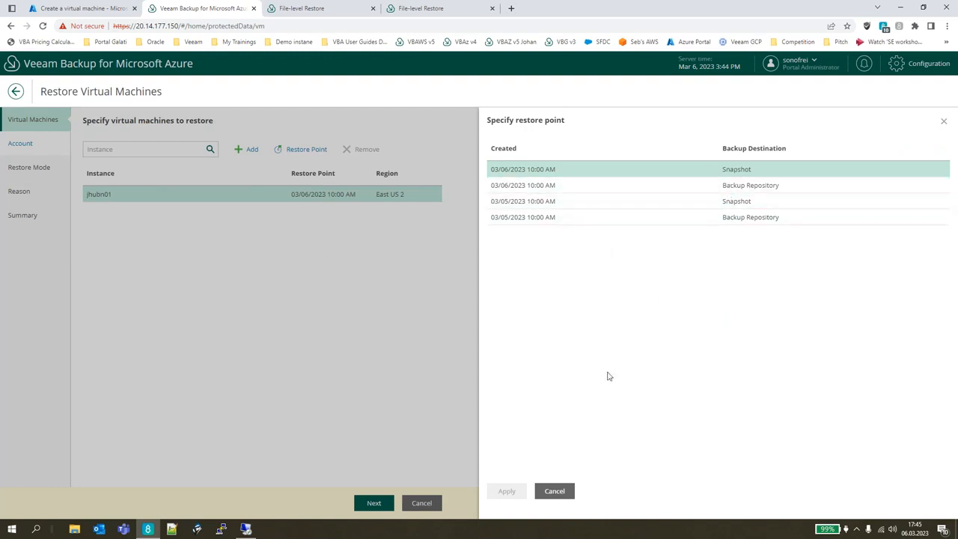
click(605, 184)
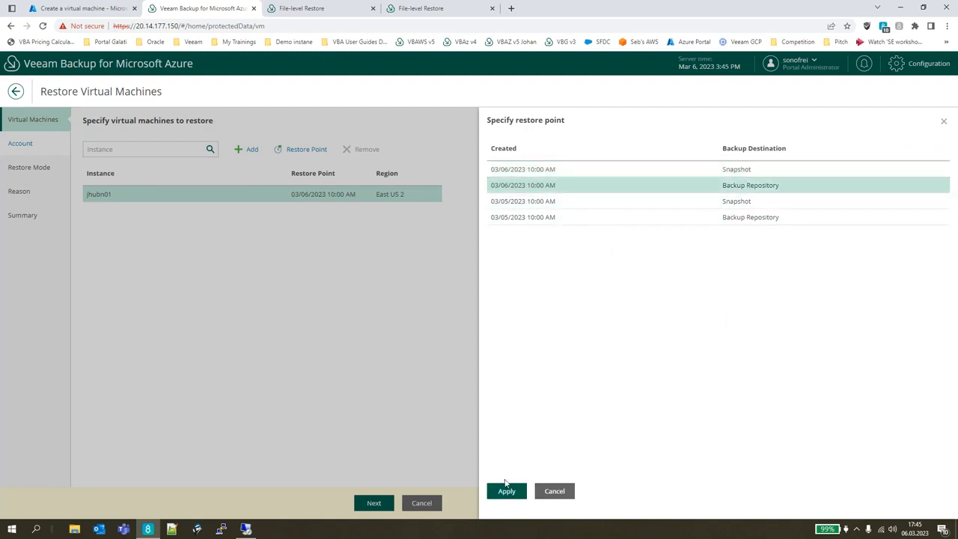
click(506, 491)
Specify the Veeam Labs Azure account for the restore and proceed to the restore mode.
click(42, 150)
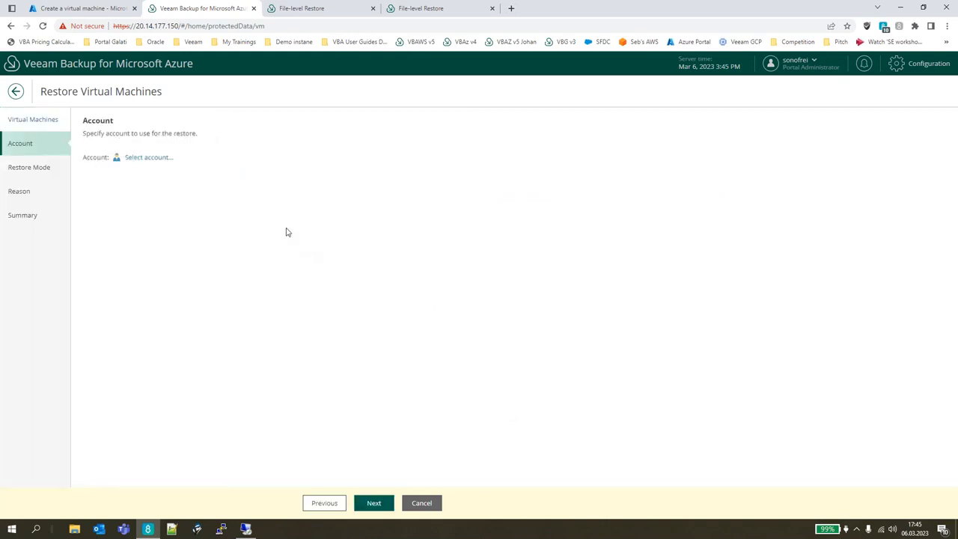
click(158, 160)
click(547, 198)
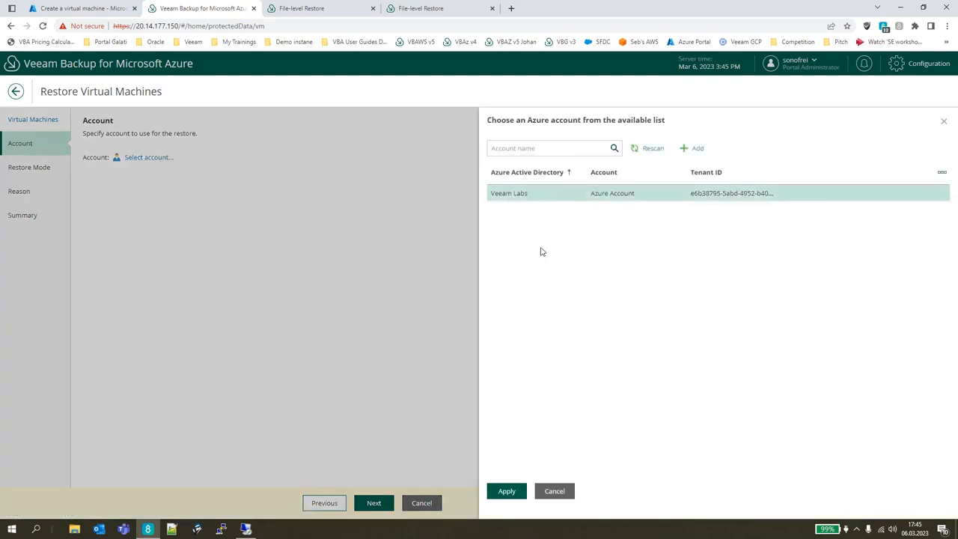
click(506, 492)
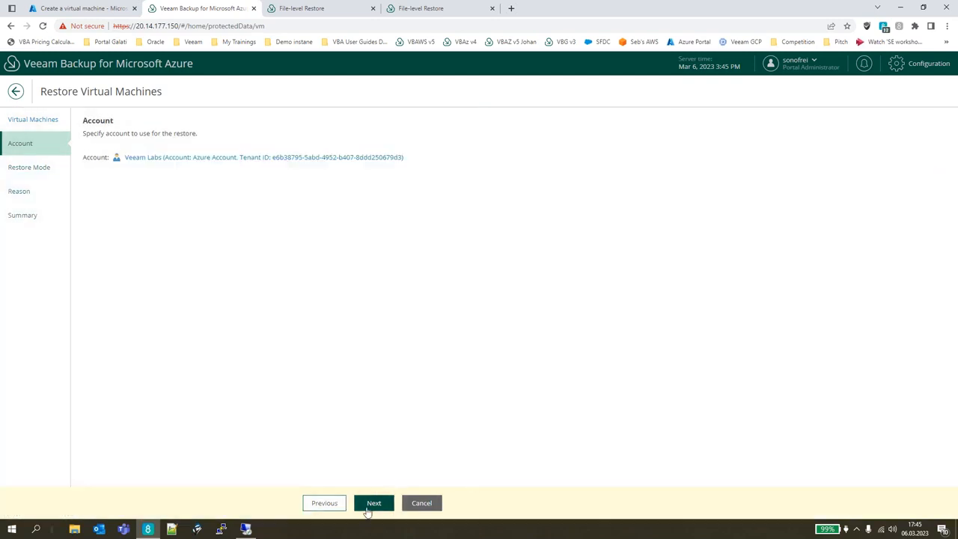
click(369, 505)
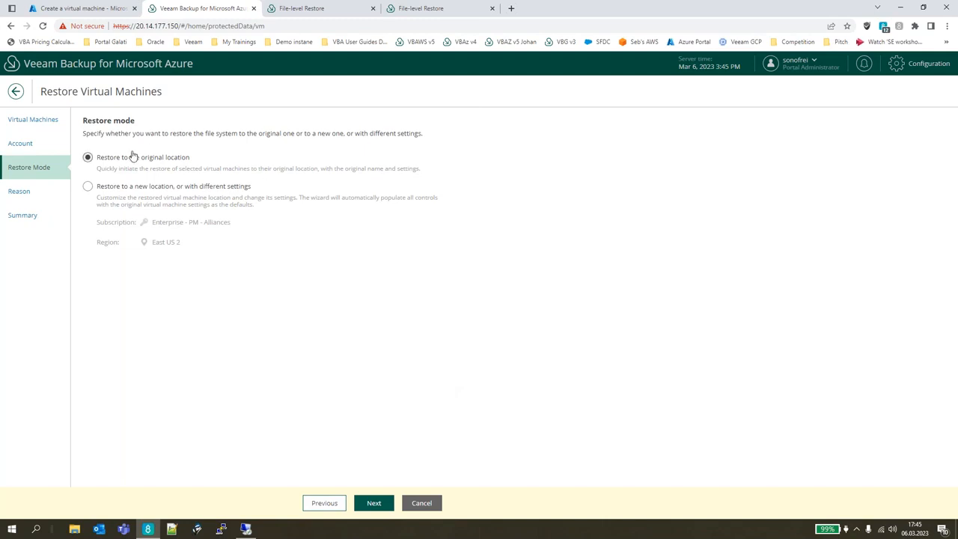
Continue with restoring to the original location, accept the overwrite issues, leave the reason empty and review the restore summary.
click(374, 503)
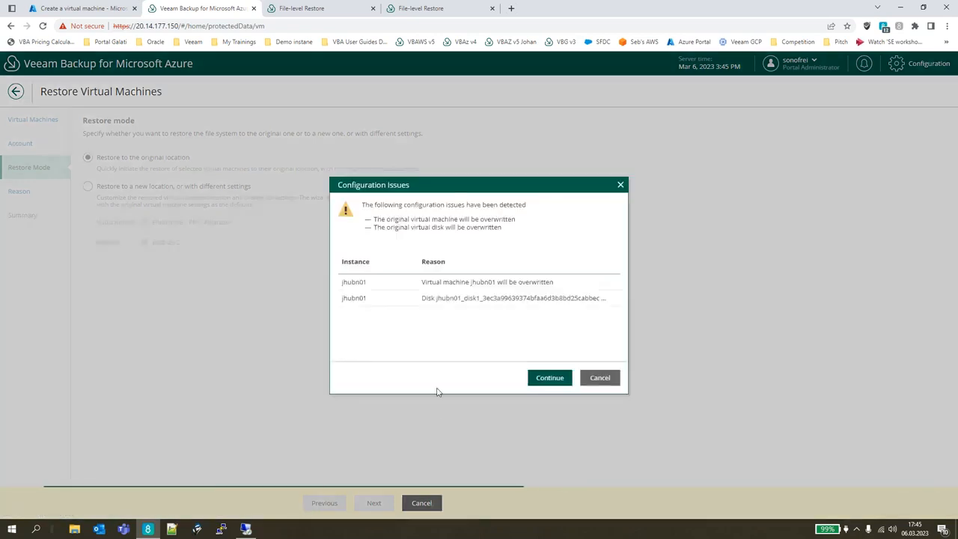
click(557, 380)
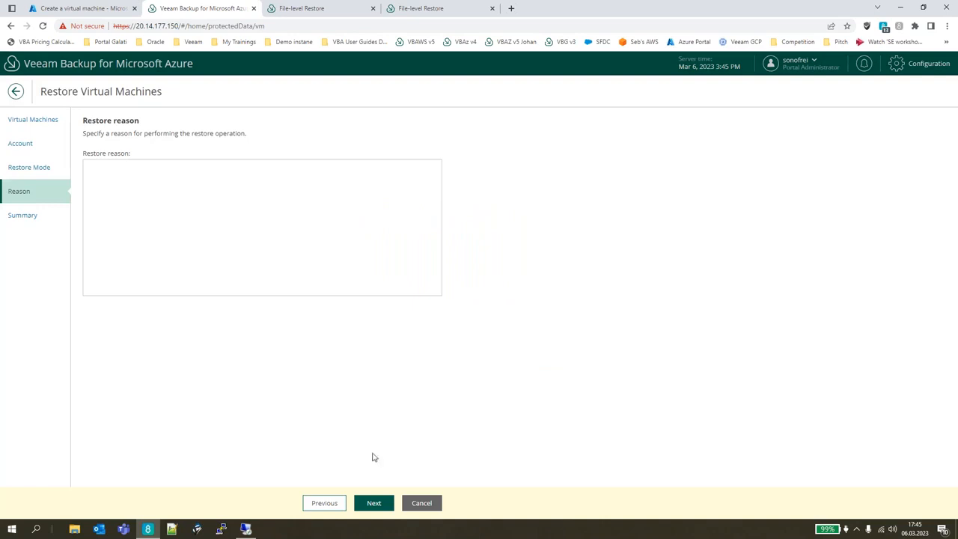
click(373, 503)
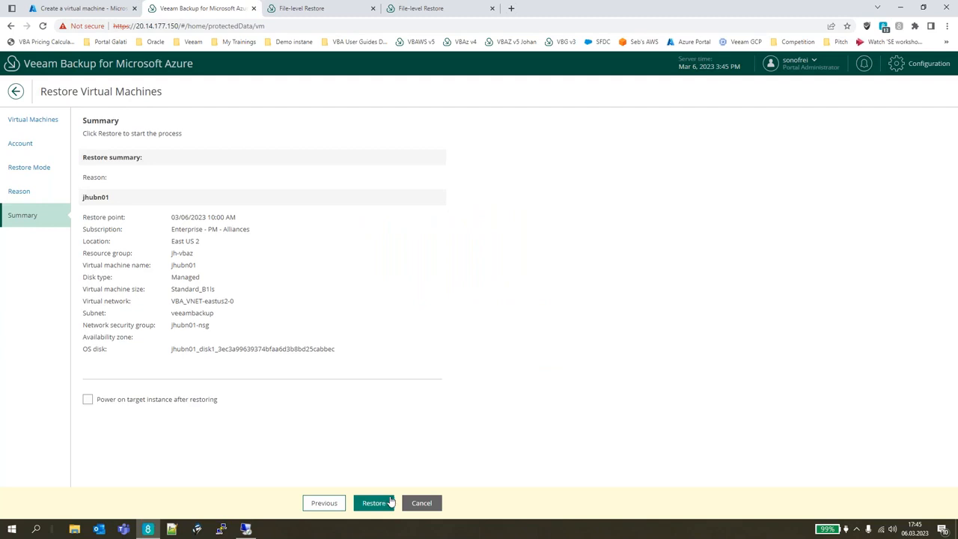
Change the restore mode to a new location or different settings, and review the subscription and region options.
click(22, 174)
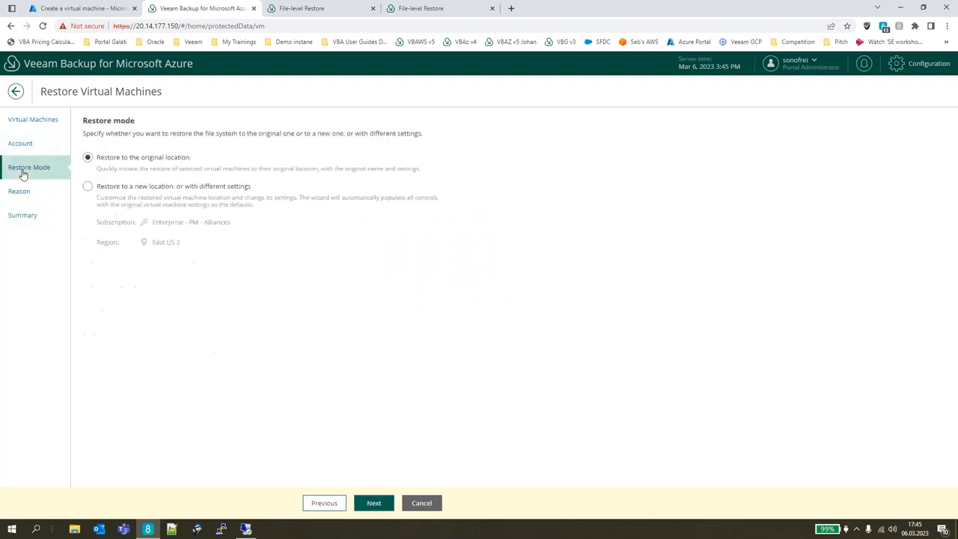
click(149, 187)
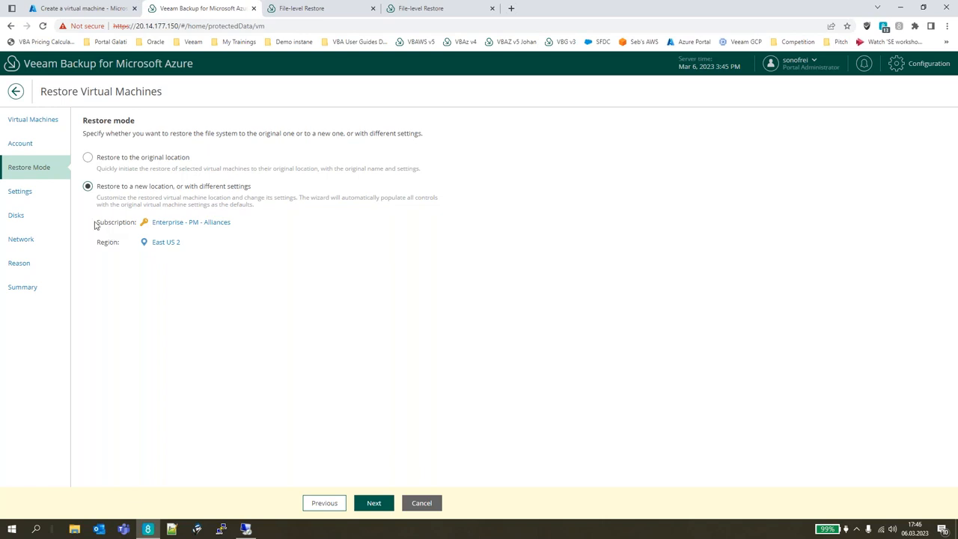
drag(94, 223, 131, 226)
drag(96, 246, 127, 252)
Rename the virtual machine in the restore settings to jhubn01-rename.
click(53, 202)
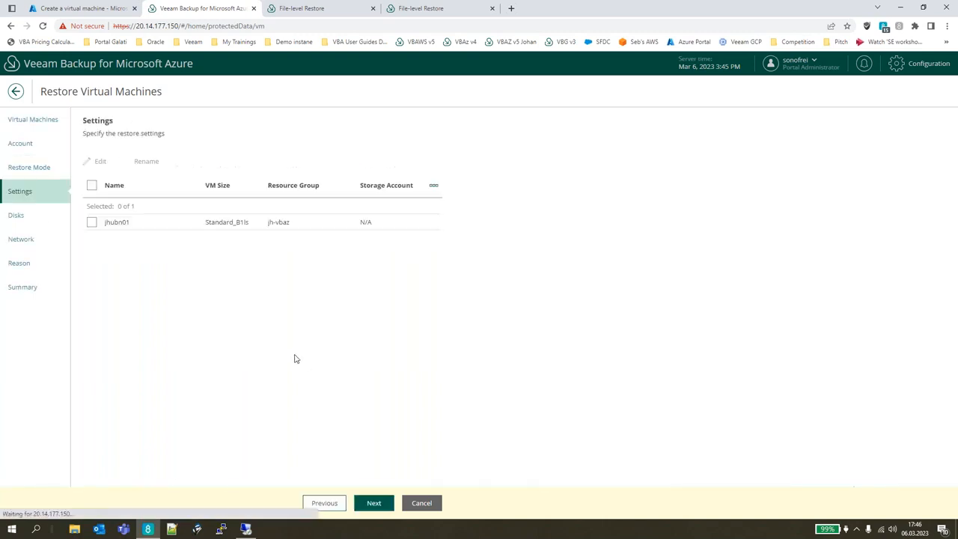
click(112, 222)
click(144, 161)
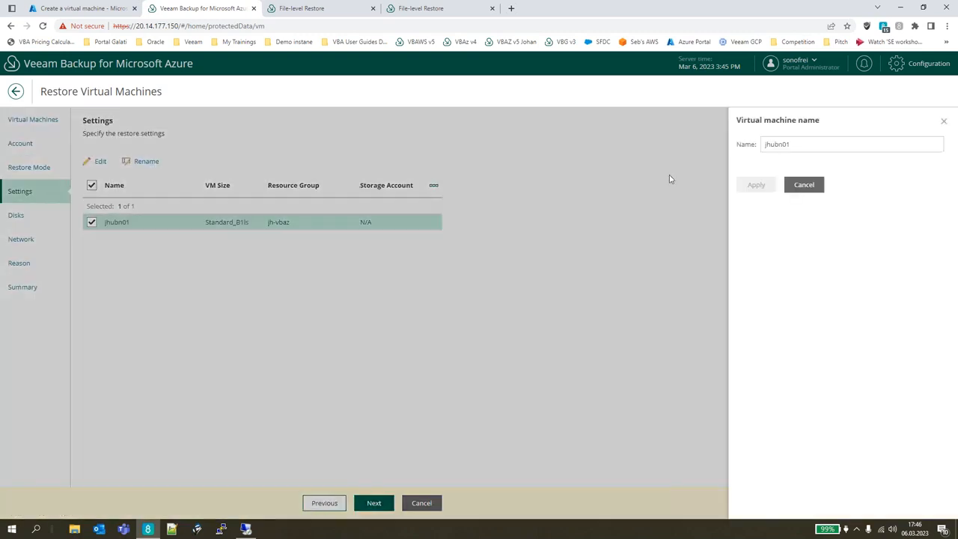
click(817, 143)
text(-rename)
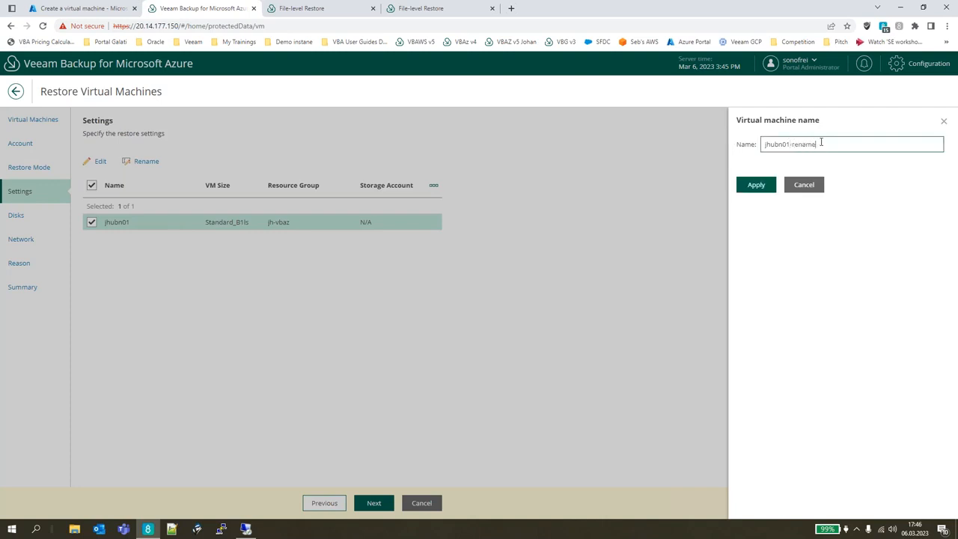
click(756, 184)
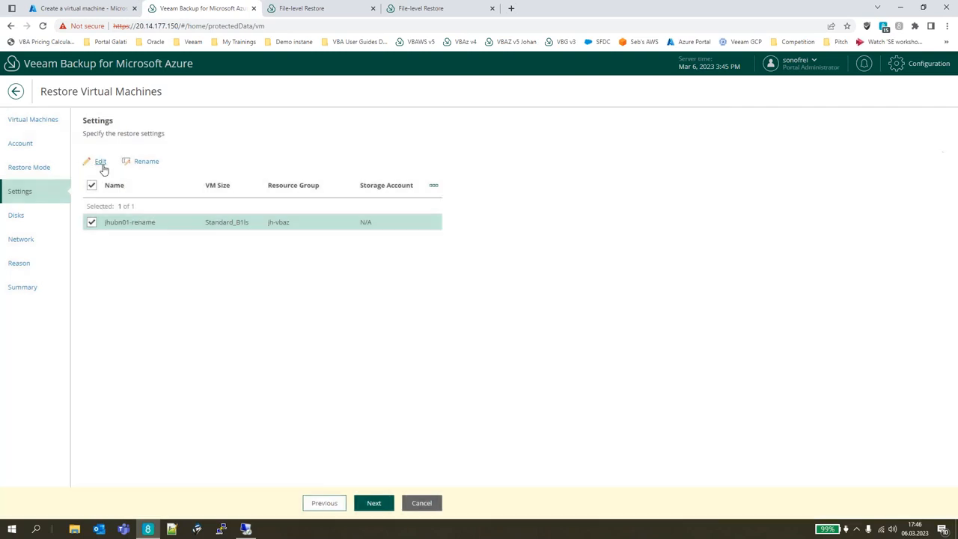
Set the restored VM's availability zone to 1 and proceed to the disk settings.
click(102, 164)
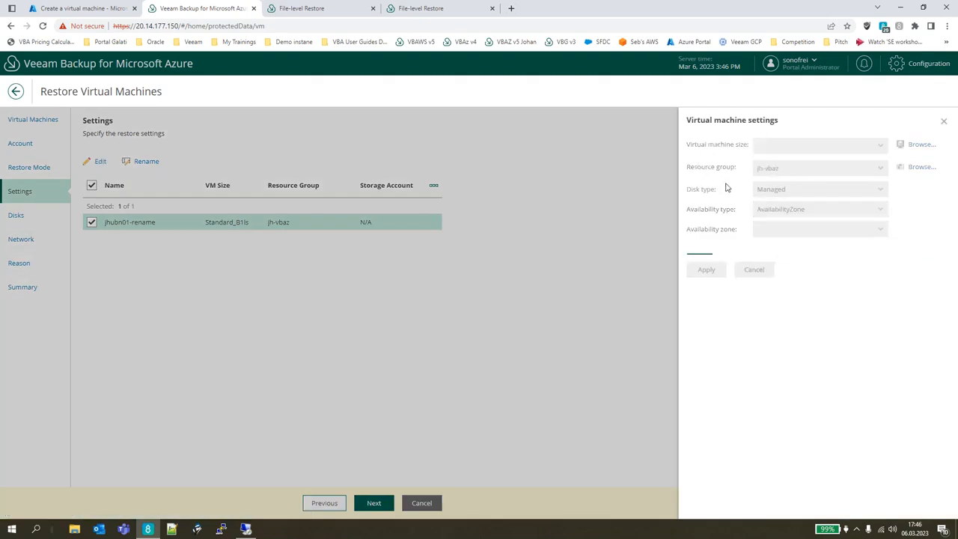
click(783, 229)
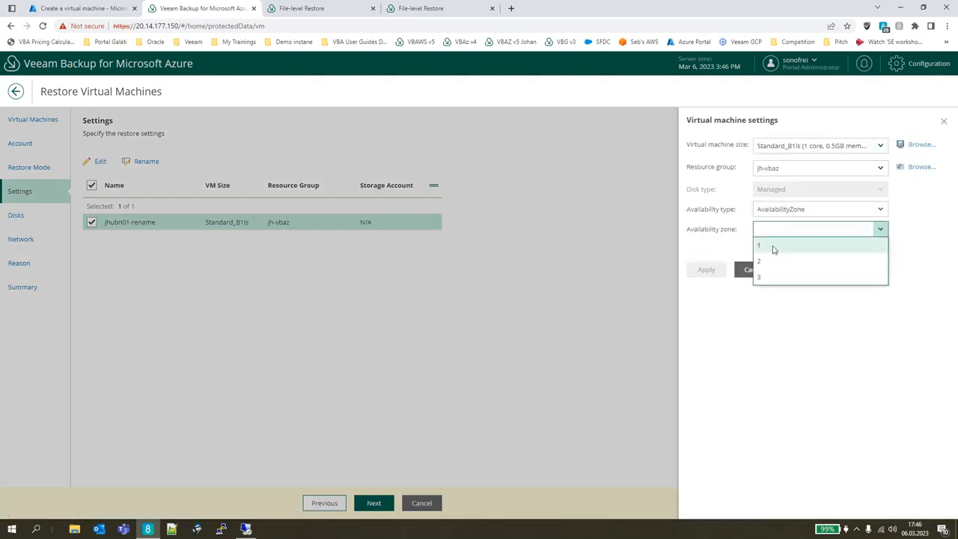
click(775, 248)
click(709, 273)
click(374, 502)
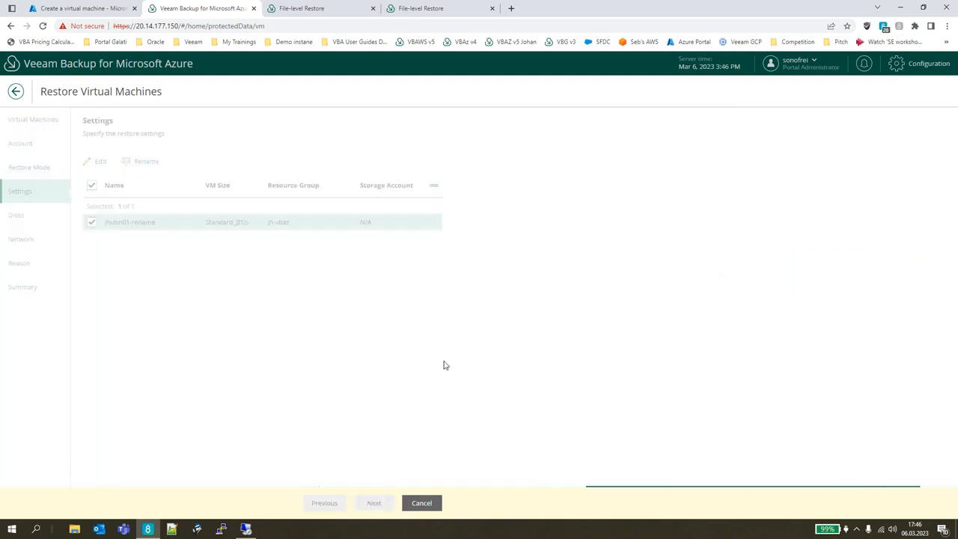
Rename the restored VM's disk to jhubn01_disk1_.
click(113, 162)
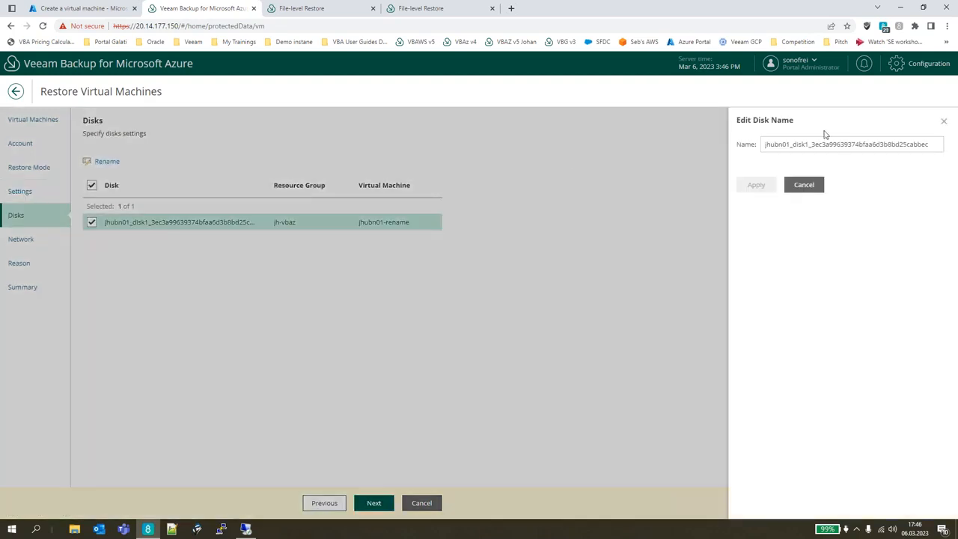
drag(811, 144, 928, 143)
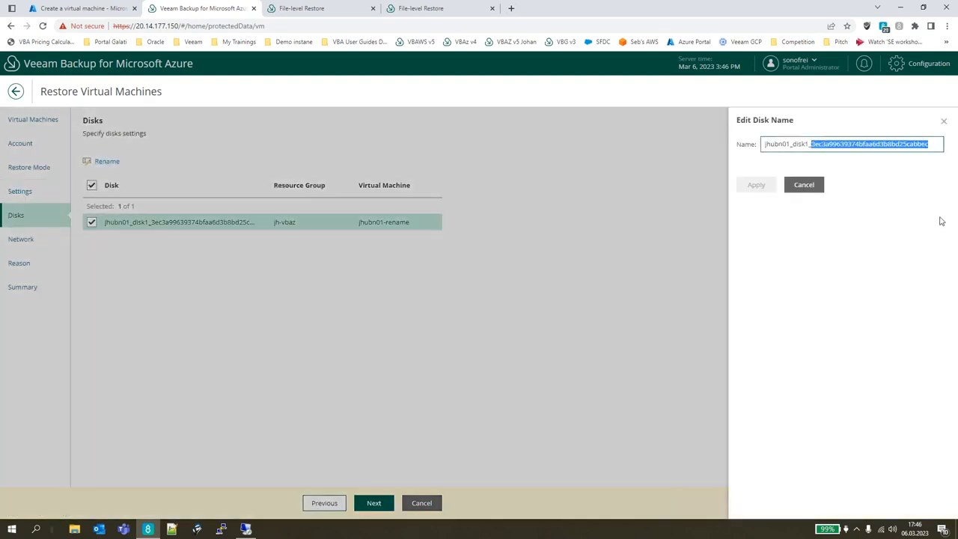
key(BackSpace)
click(755, 184)
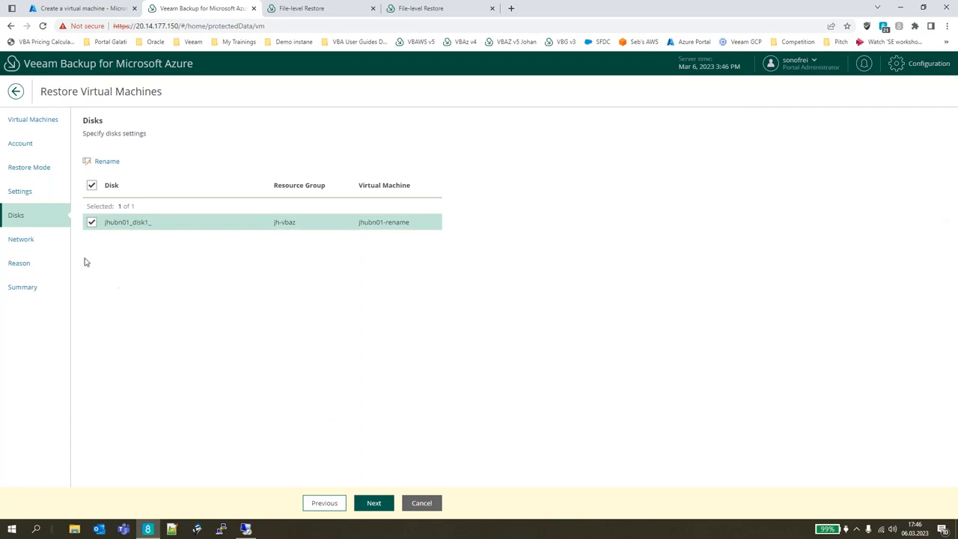
Review the virtual network, subnet and security group settings for the restored VM jhubn01-rename.
click(21, 239)
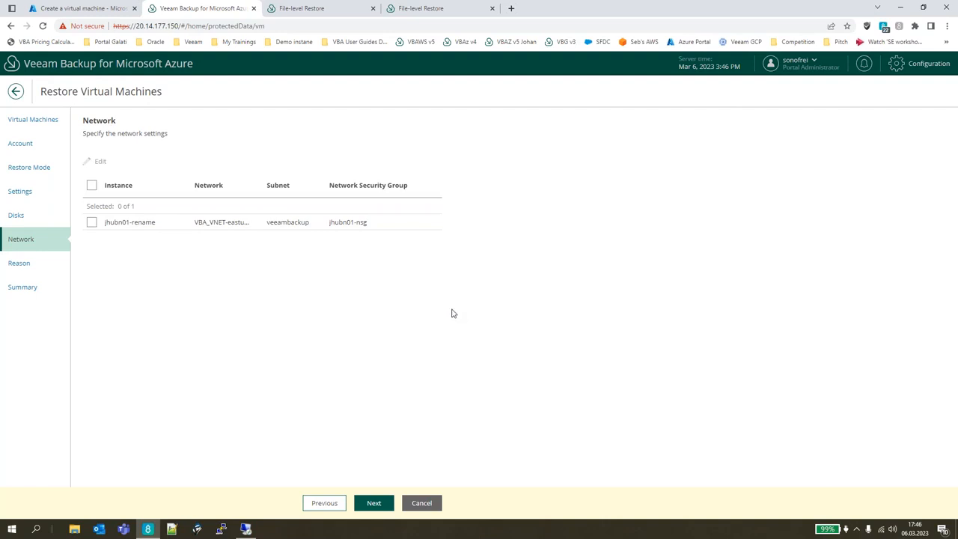
click(169, 225)
click(101, 163)
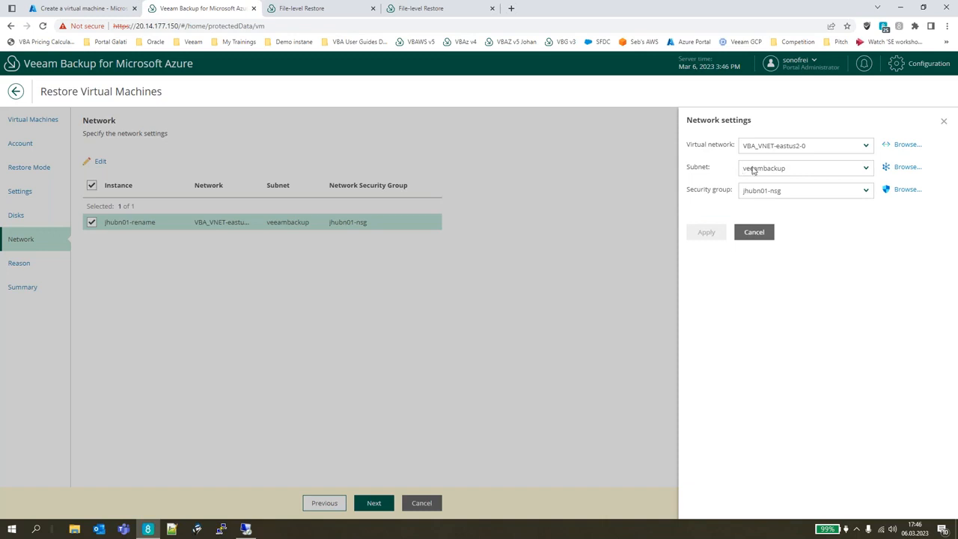
click(765, 233)
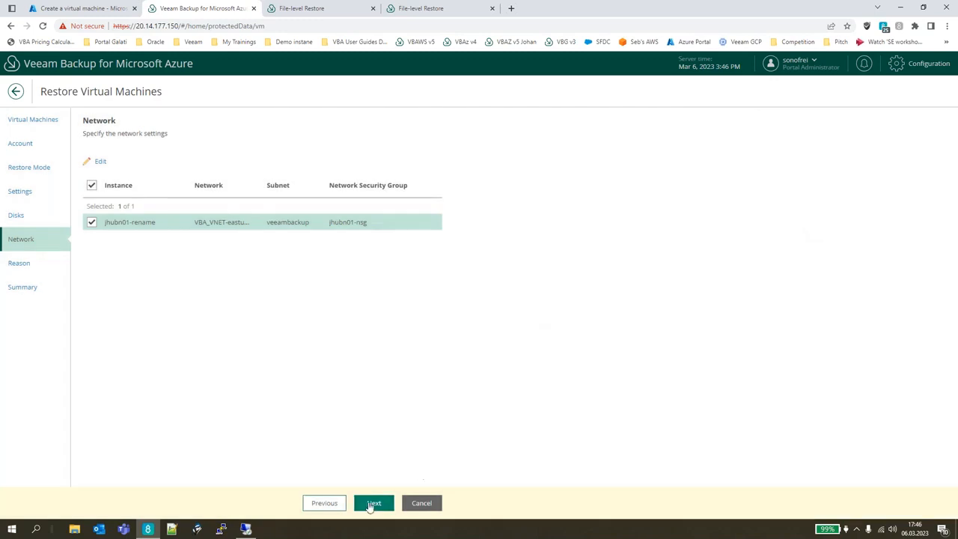
Continue past the configuration issues to the summary with restore reason demo, and discard the VM restore.
click(373, 502)
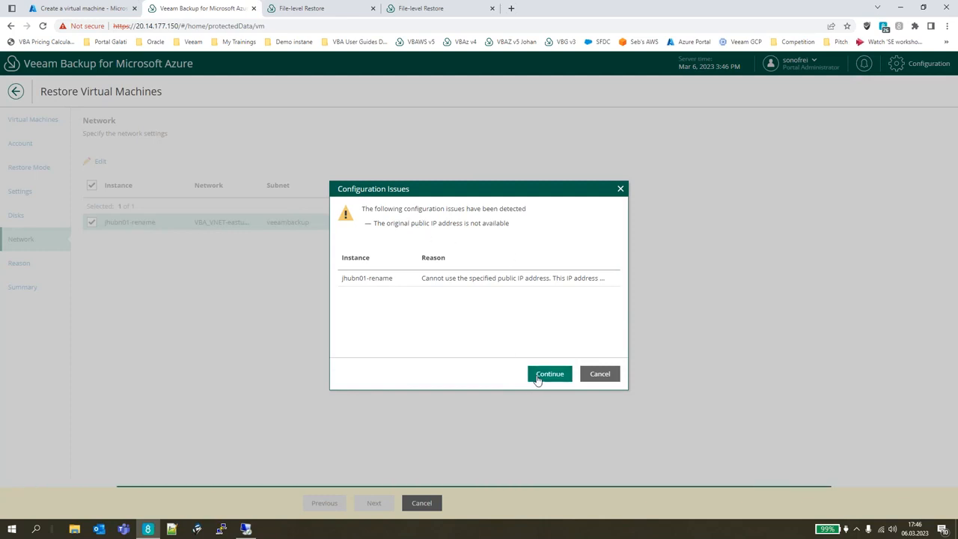
click(545, 376)
click(357, 256)
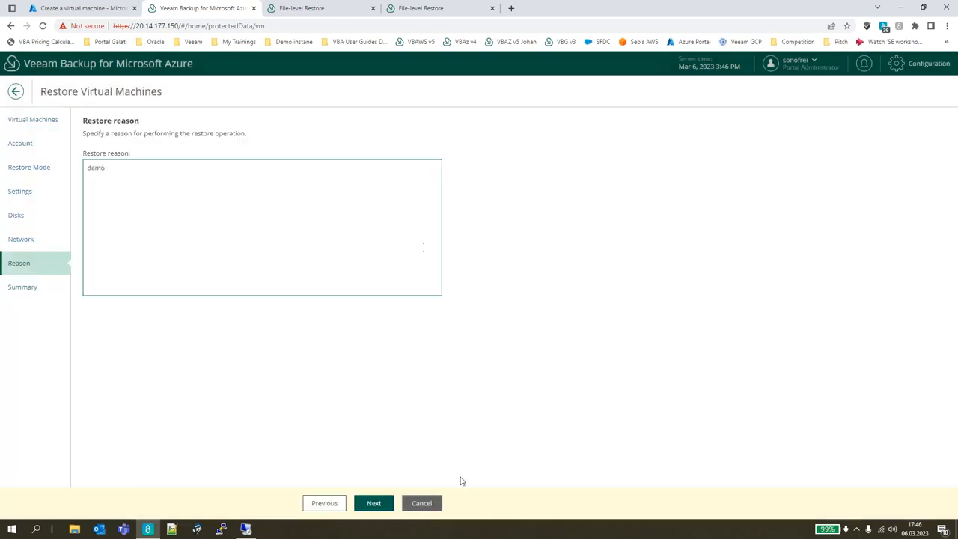
click(373, 503)
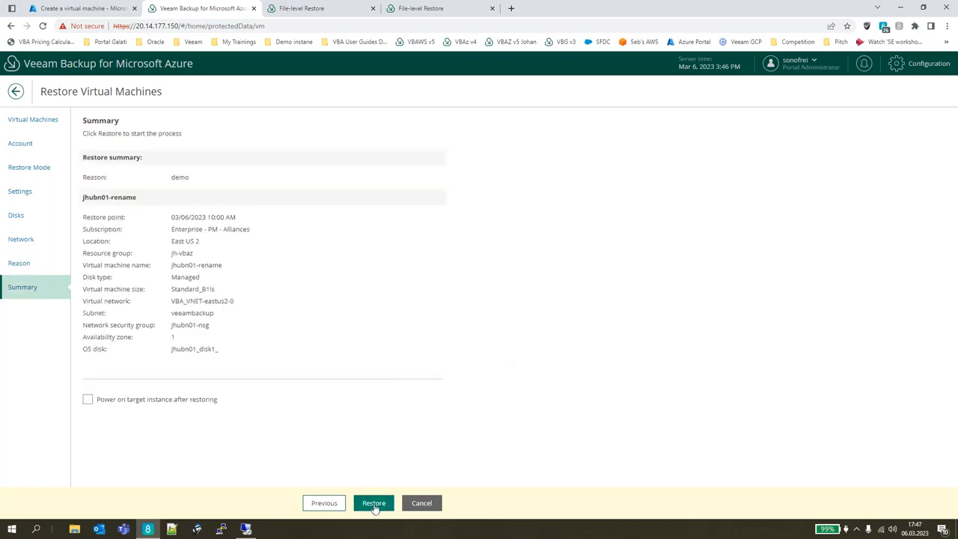
click(412, 502)
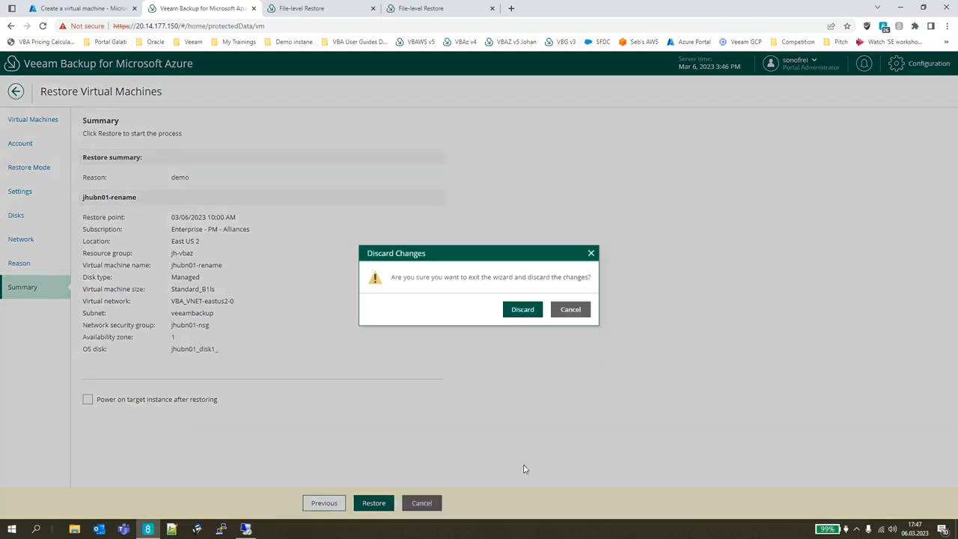
click(523, 309)
Check the restore options for jhubn01, and go to its file-level restore browser, closing the duplicate page.
click(147, 142)
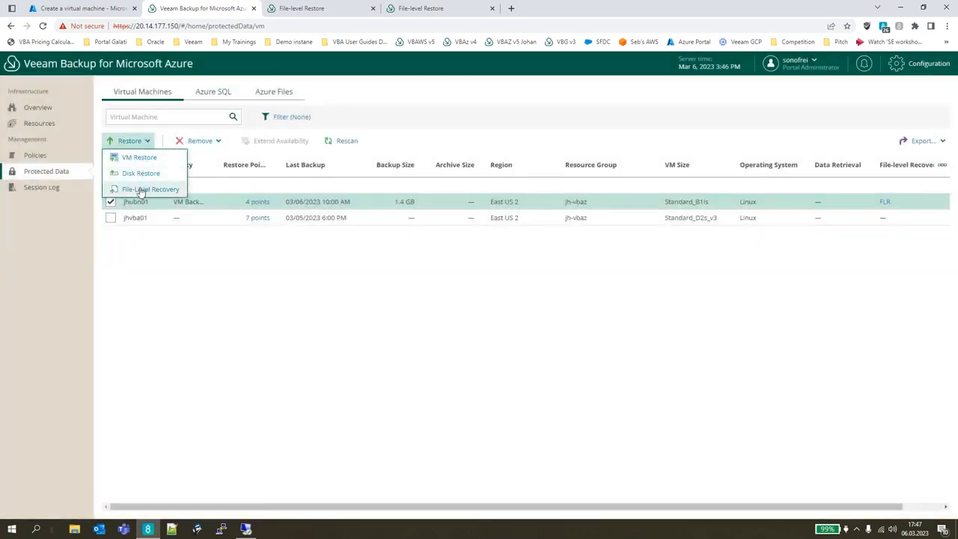
click(521, 317)
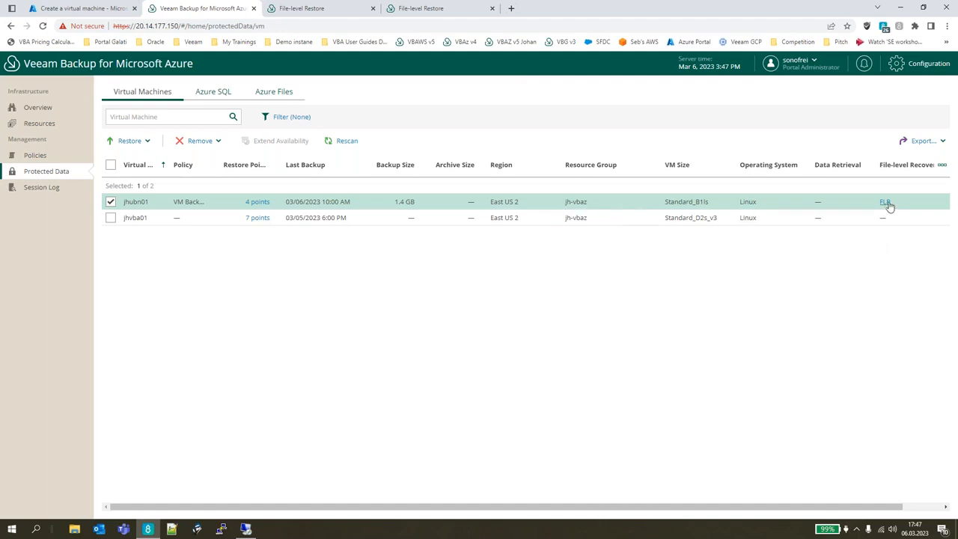
click(323, 9)
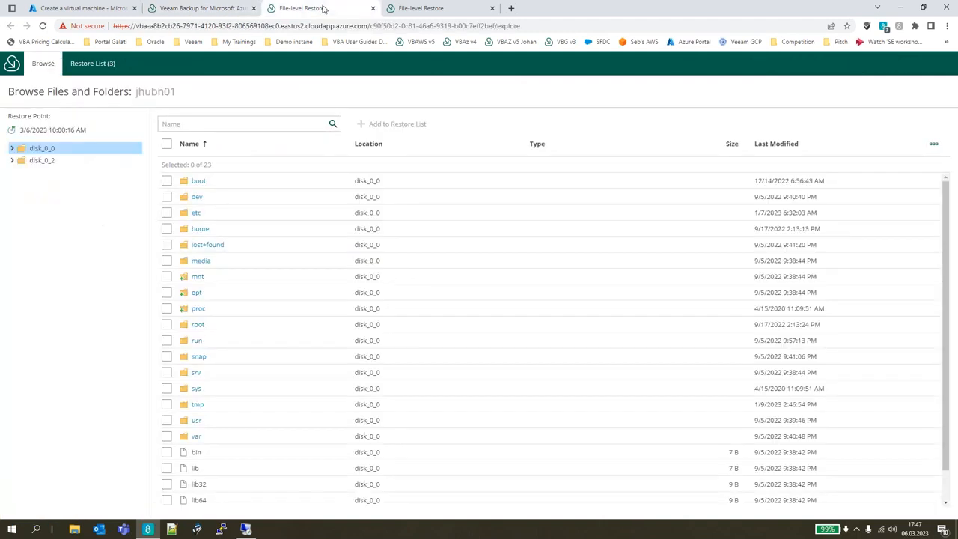
middle_click(446, 11)
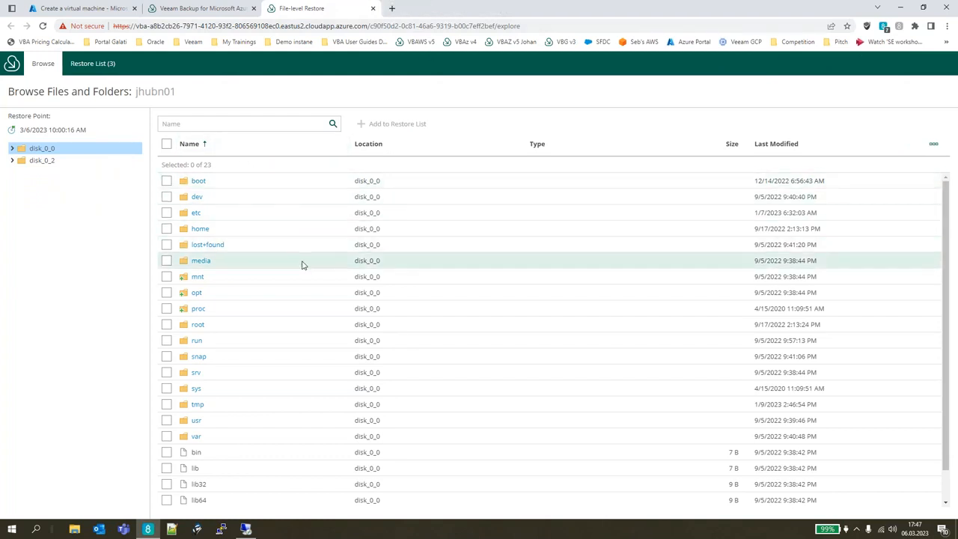
Add the home, lost+found and media folders from disk_0_0 to the restore list.
click(166, 228)
click(166, 244)
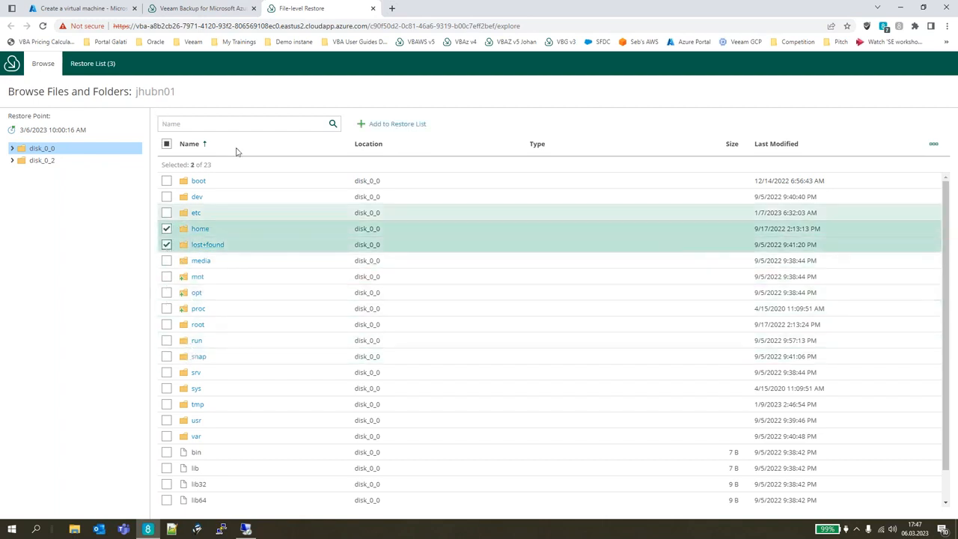
click(166, 260)
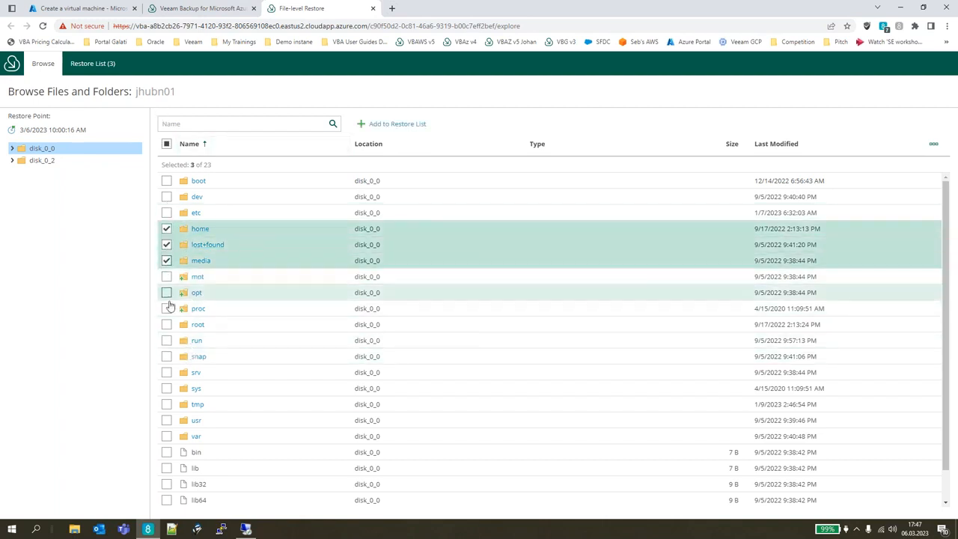
click(400, 124)
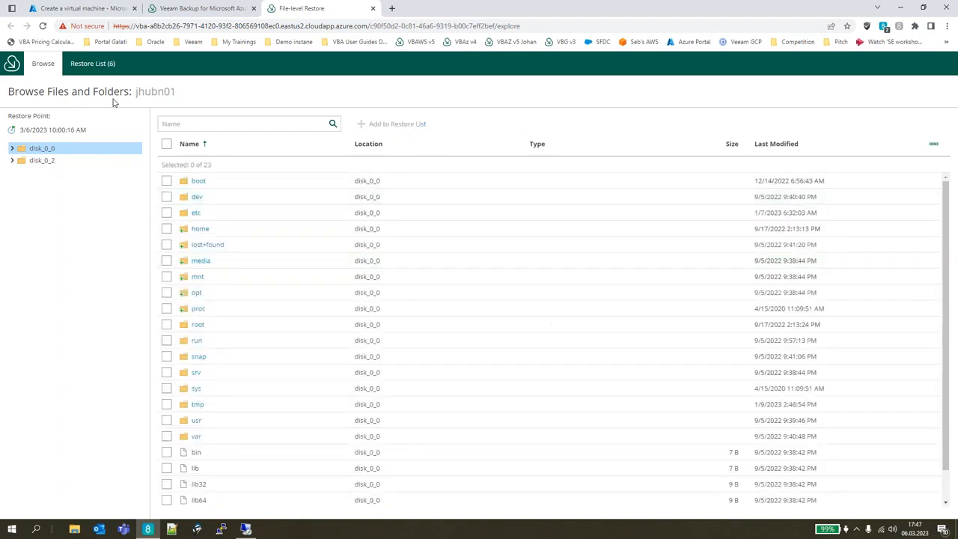
Open the jhubn01 restore list and select the home, lost+found and media folders.
click(92, 64)
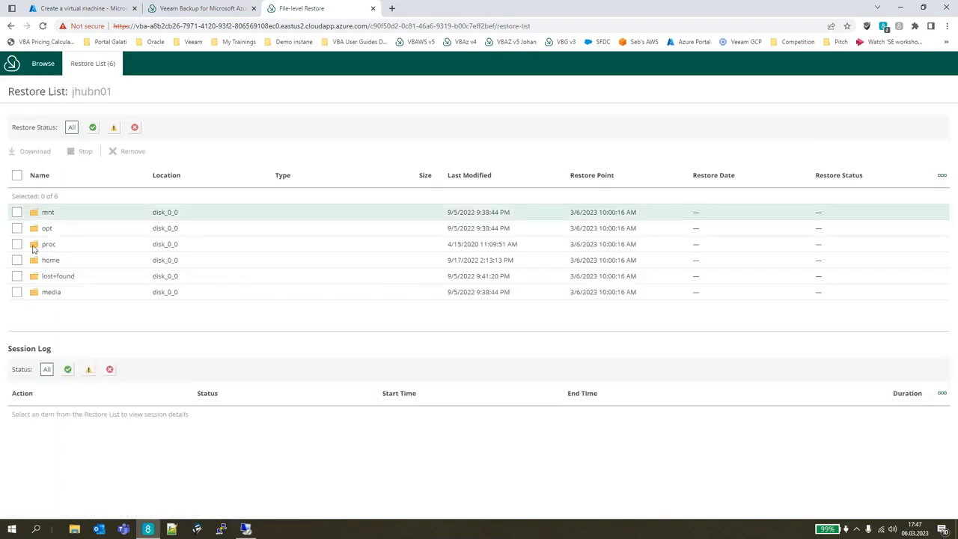
click(16, 260)
click(17, 275)
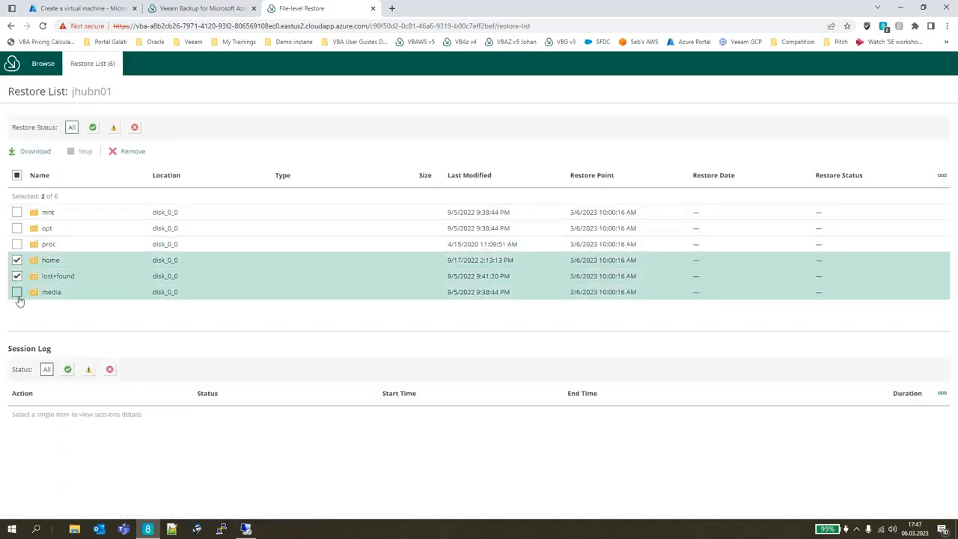
click(16, 292)
Return to the Veeam protected data and begin a file-level restore of the Azure Files share file-share.
click(196, 10)
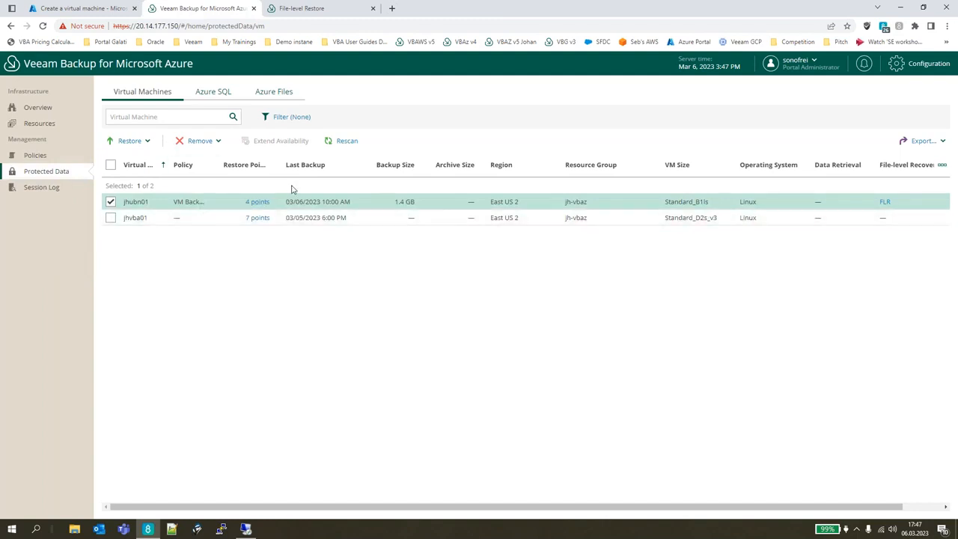
click(289, 94)
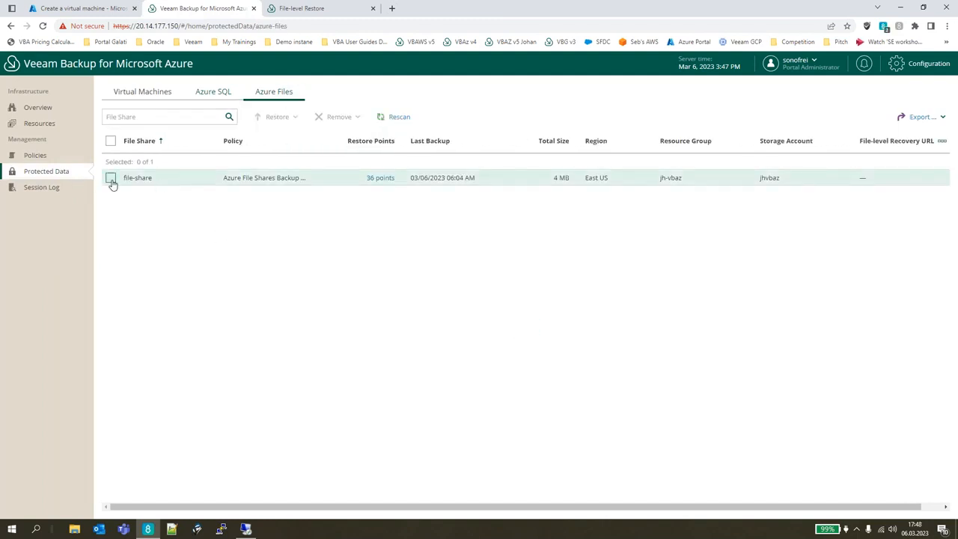
click(111, 179)
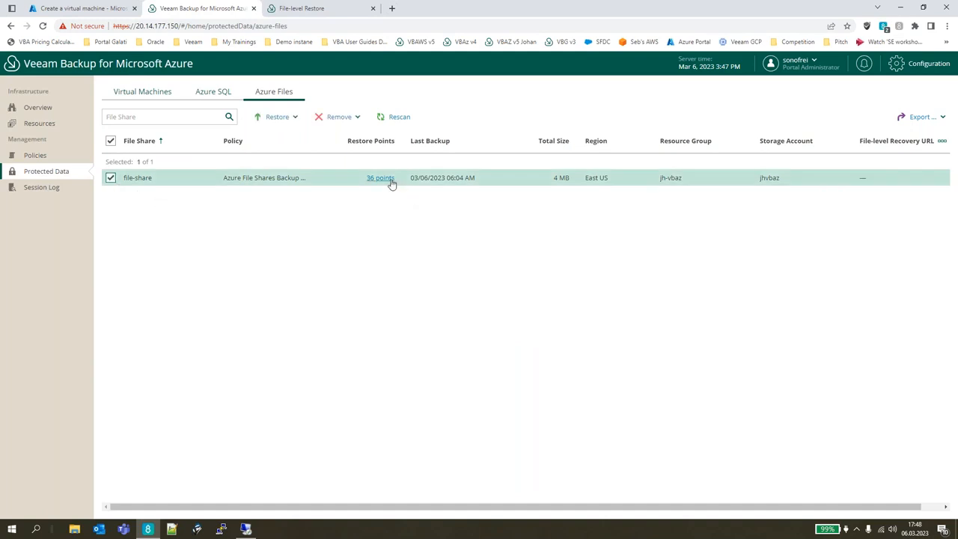
click(283, 118)
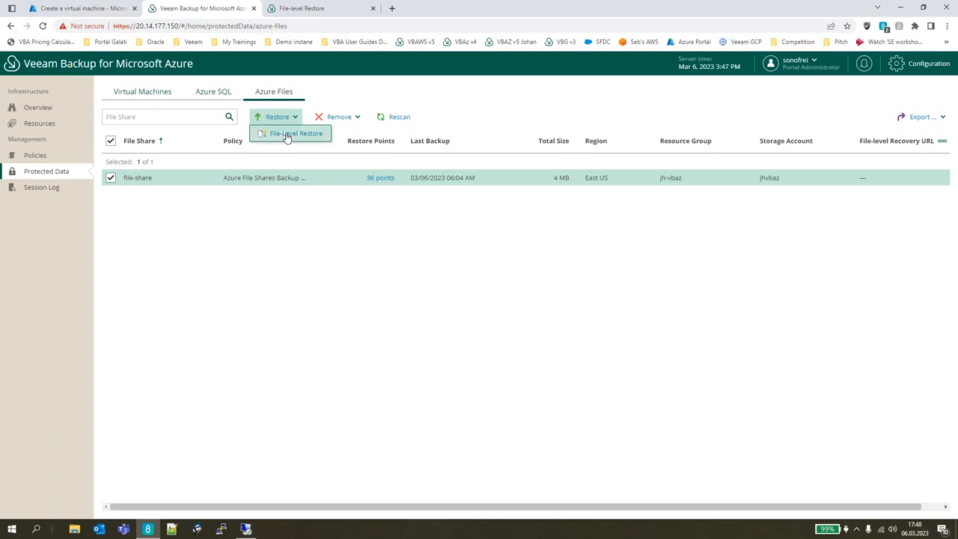
click(286, 134)
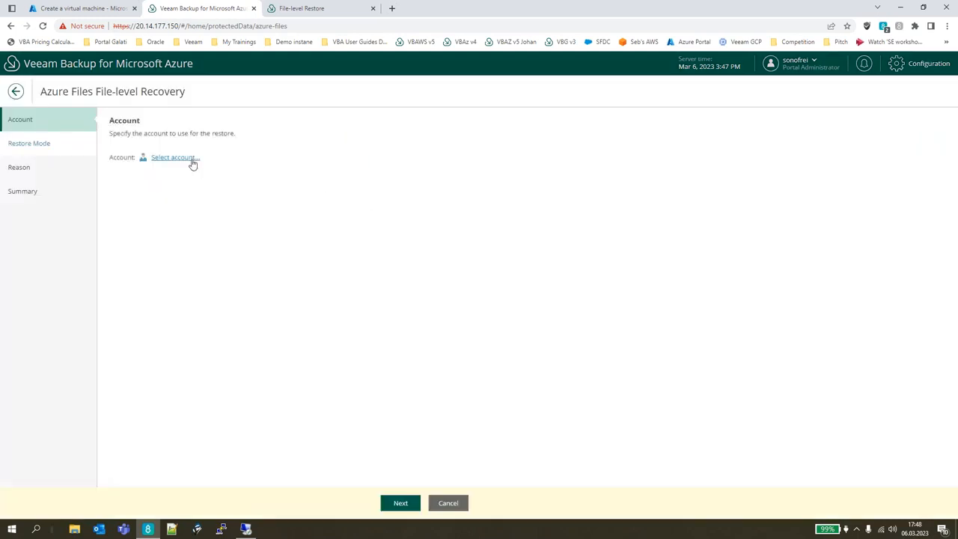
Choose the Veeam Labs Azure account for the file share recovery.
click(174, 158)
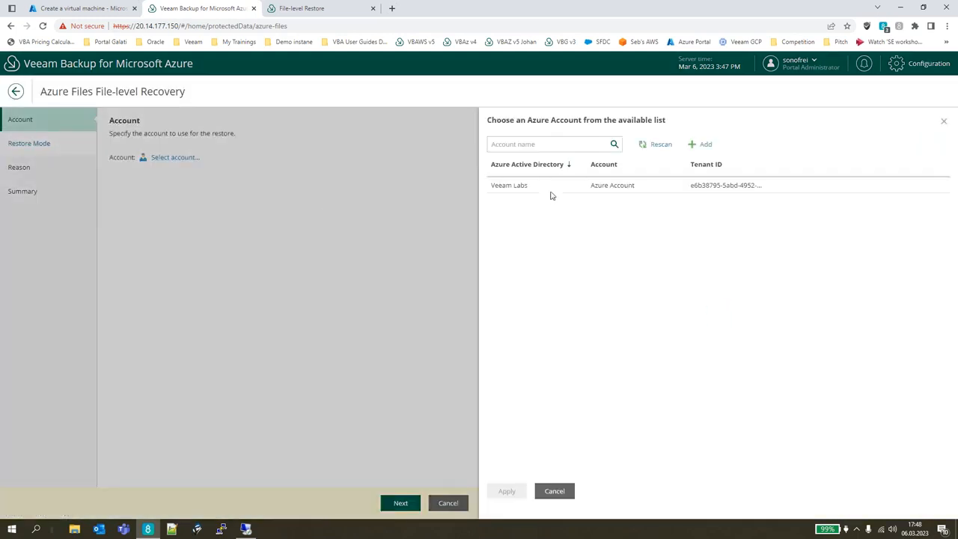
click(550, 192)
click(512, 493)
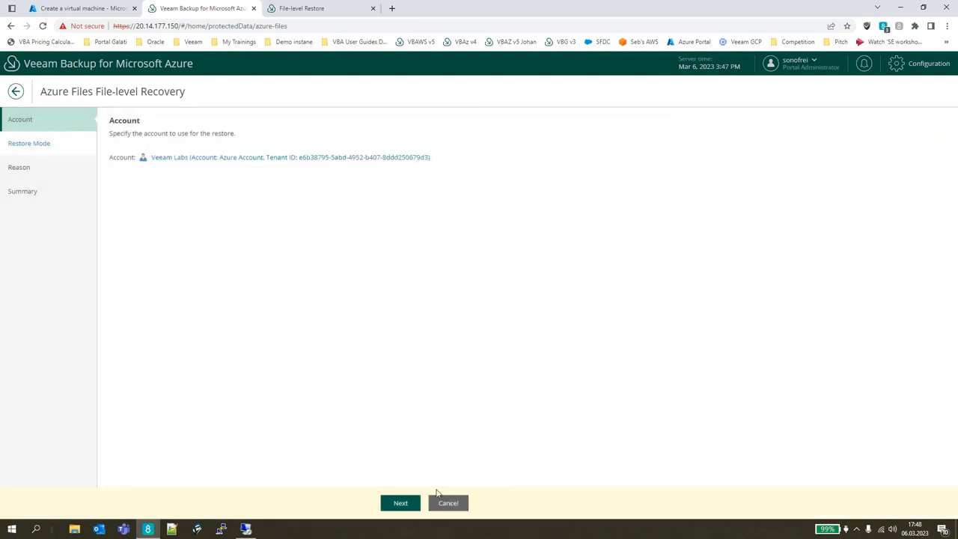
Keep the restore to the original location, leave the reason blank, and start the file-level recovery session.
click(399, 503)
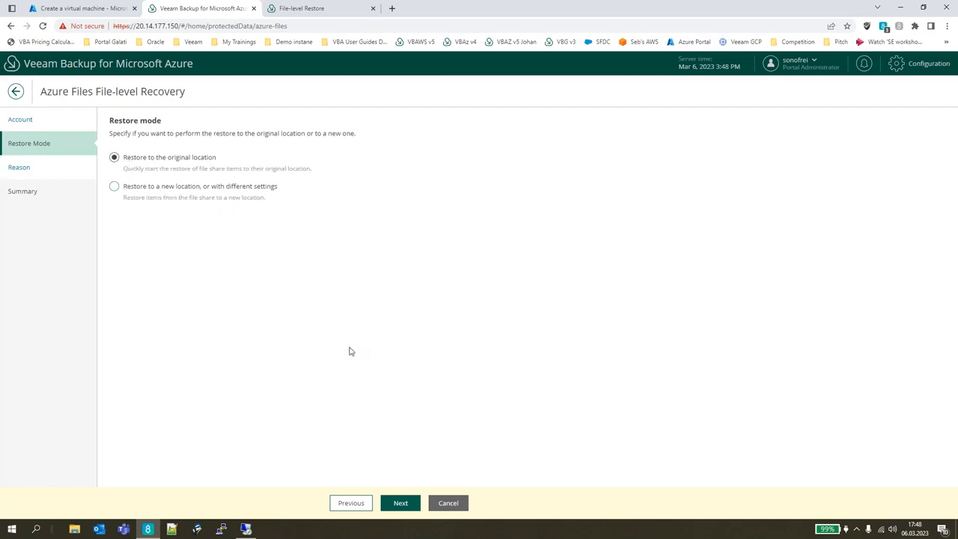
click(409, 503)
click(409, 504)
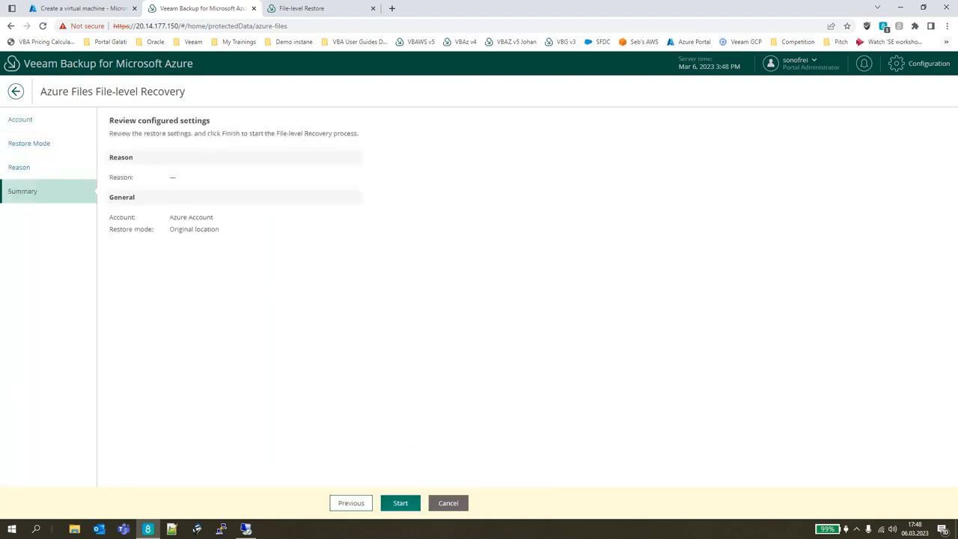
click(401, 503)
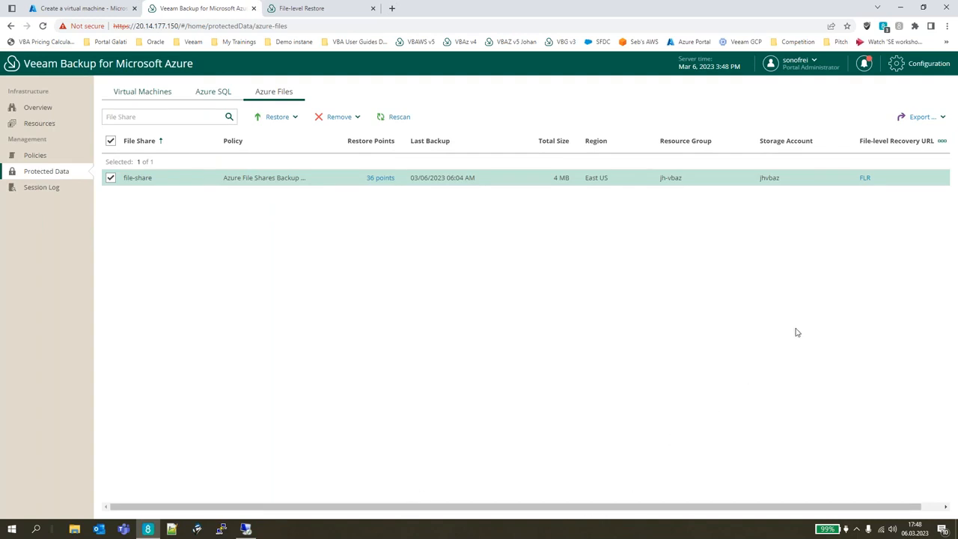
Open the file-level recovery URL for file-share and close the leftover file-level restore page.
click(865, 179)
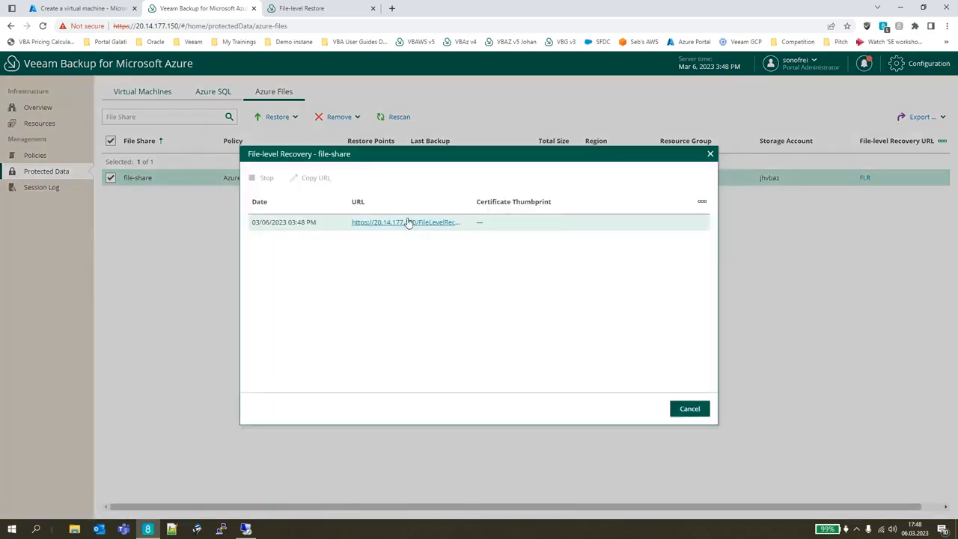
click(406, 222)
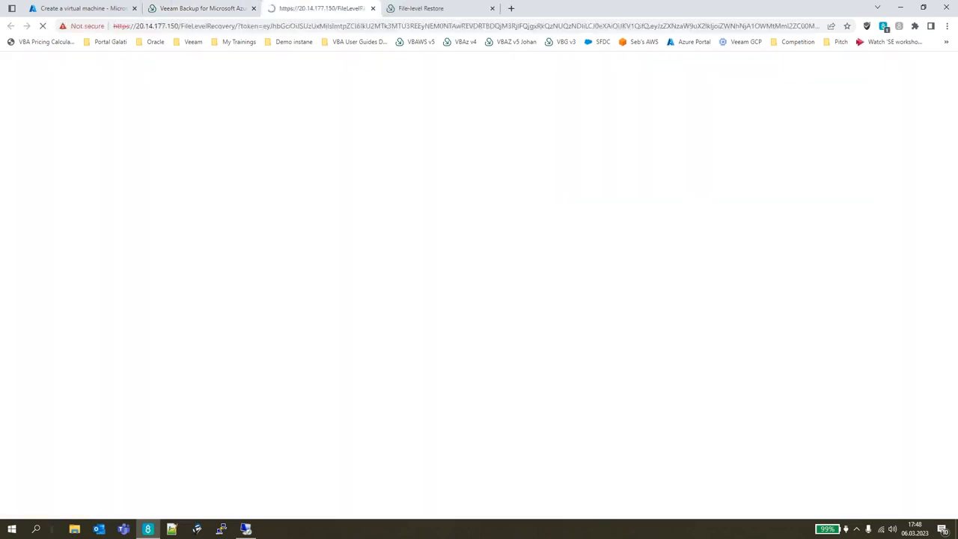
middle_click(441, 12)
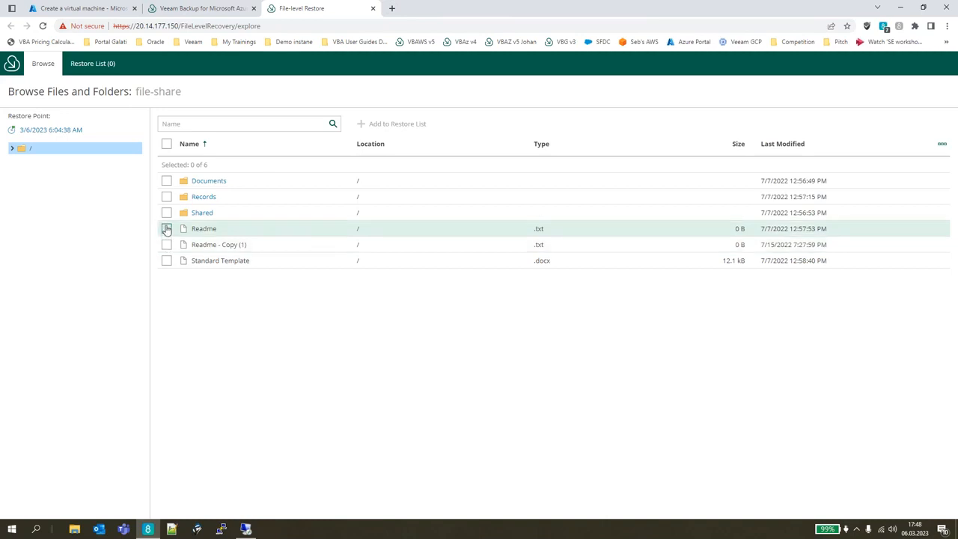
Add the Readme, Readme - Copy (1) and Standard Template files to the restore list.
click(167, 229)
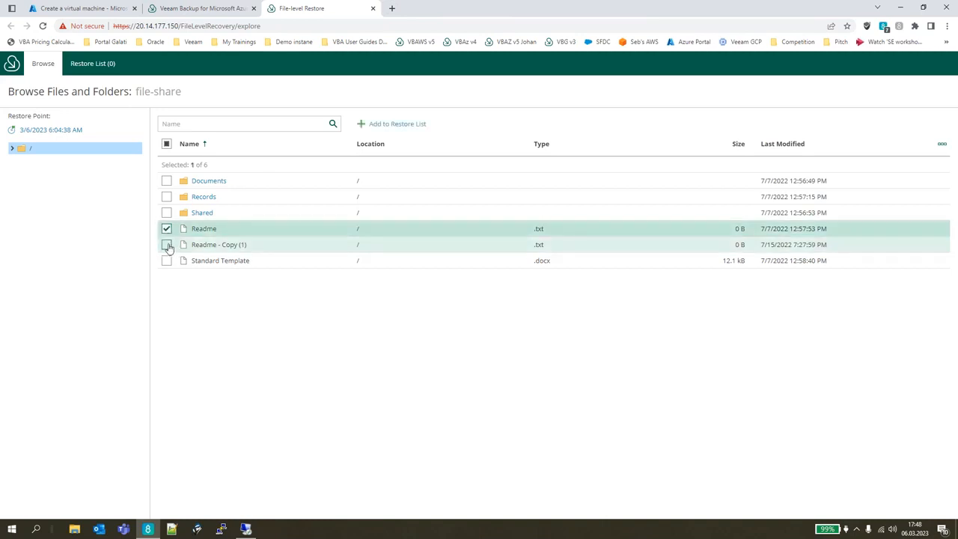
click(167, 245)
click(167, 260)
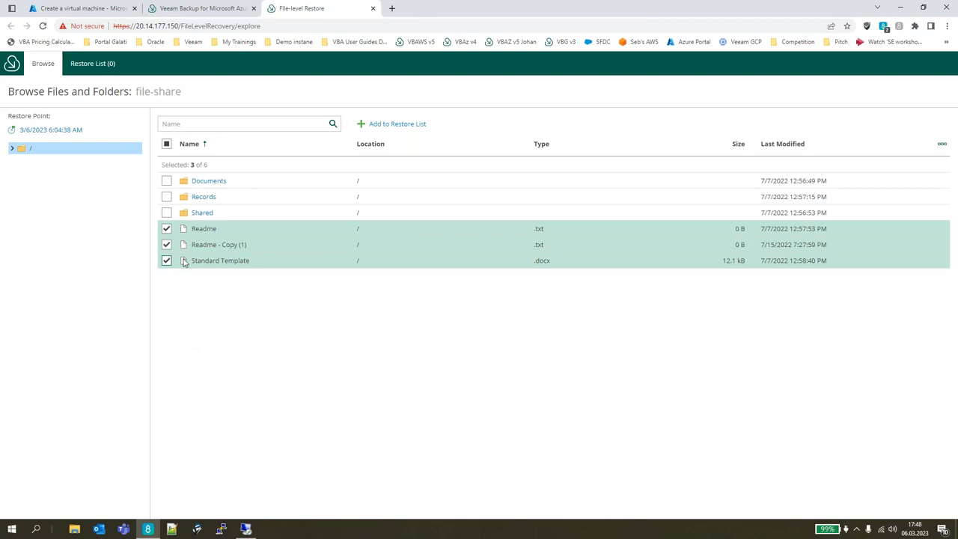
click(409, 126)
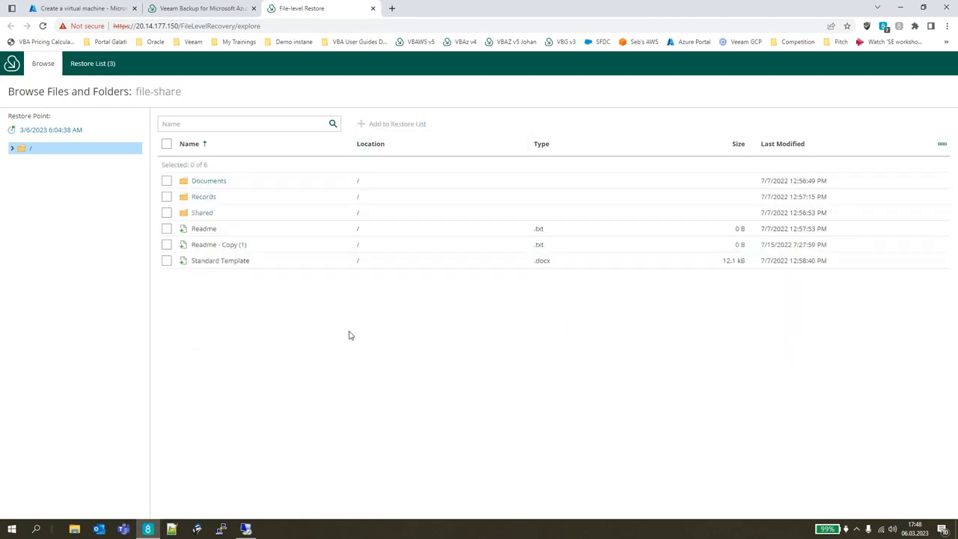
Select Readme - Copy (1) and Standard Template in the restore list and check the available restore options.
click(92, 65)
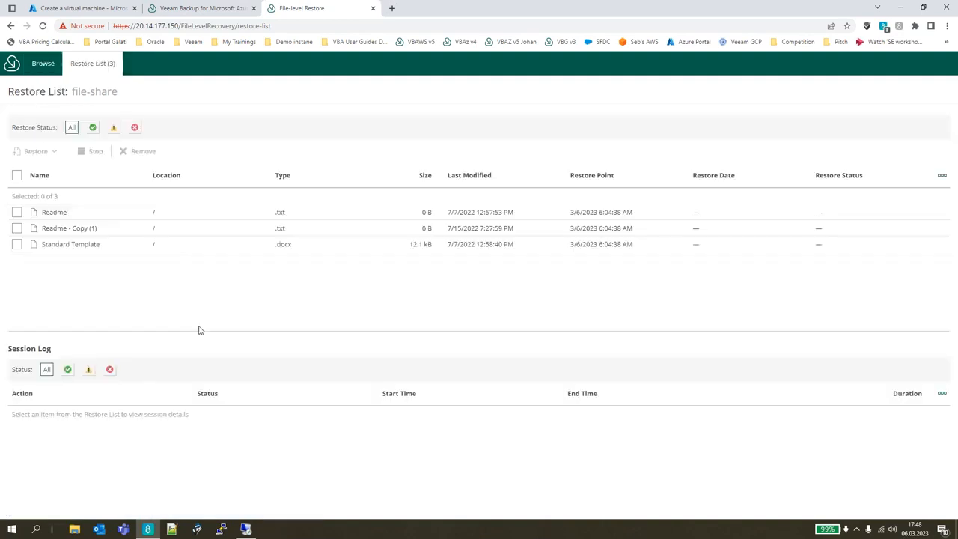
click(16, 227)
click(16, 243)
click(54, 152)
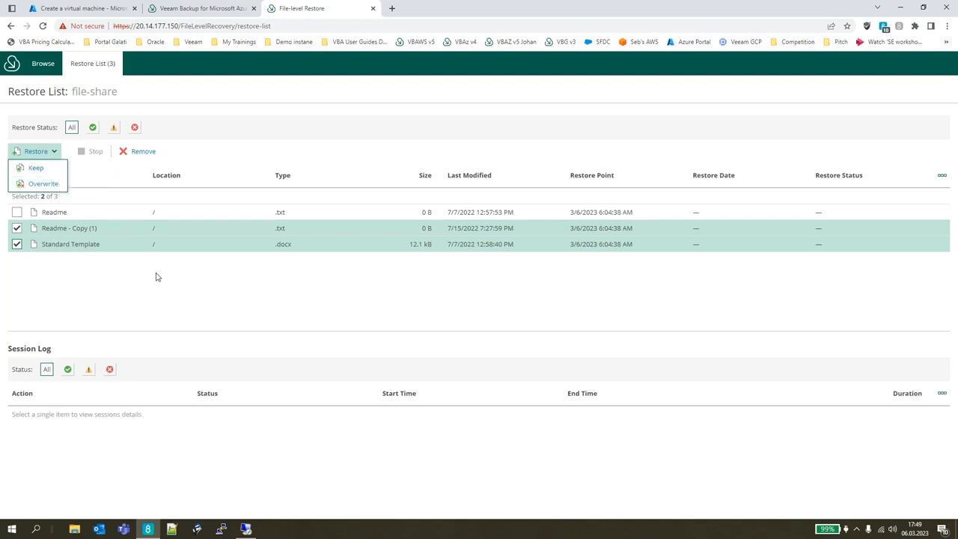
click(167, 306)
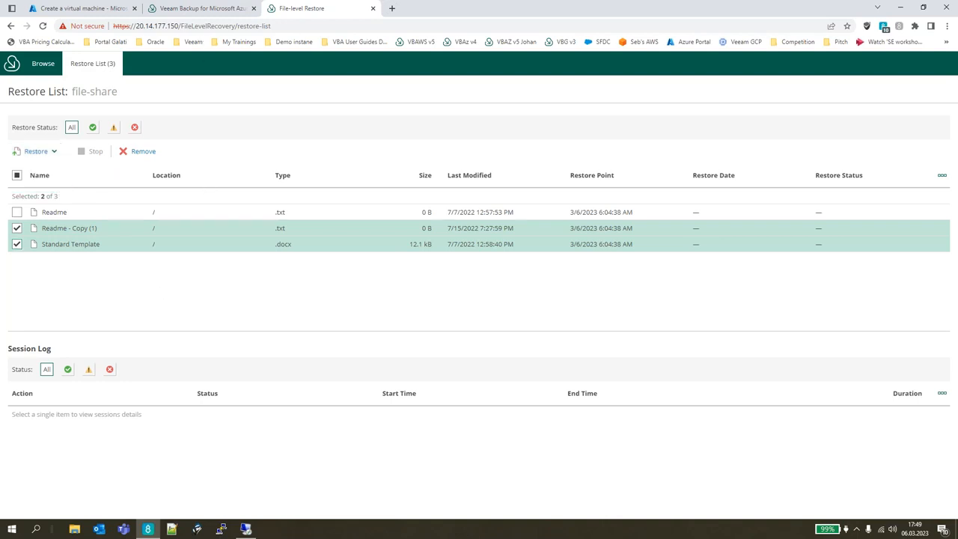
Close the file-level recovery dialog for file-share and switch to the Veeam Backup & Replication console in the remote desktop session.
click(202, 11)
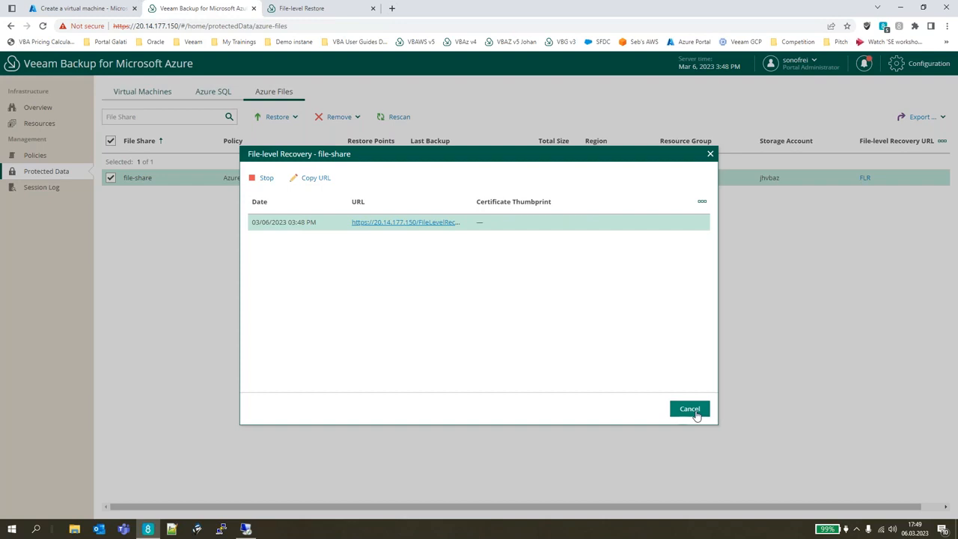
click(689, 409)
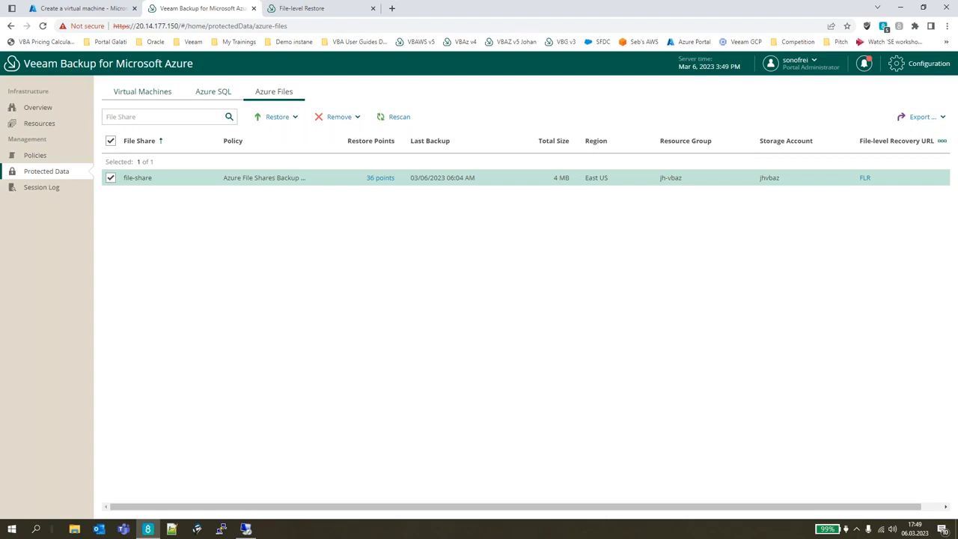
click(246, 530)
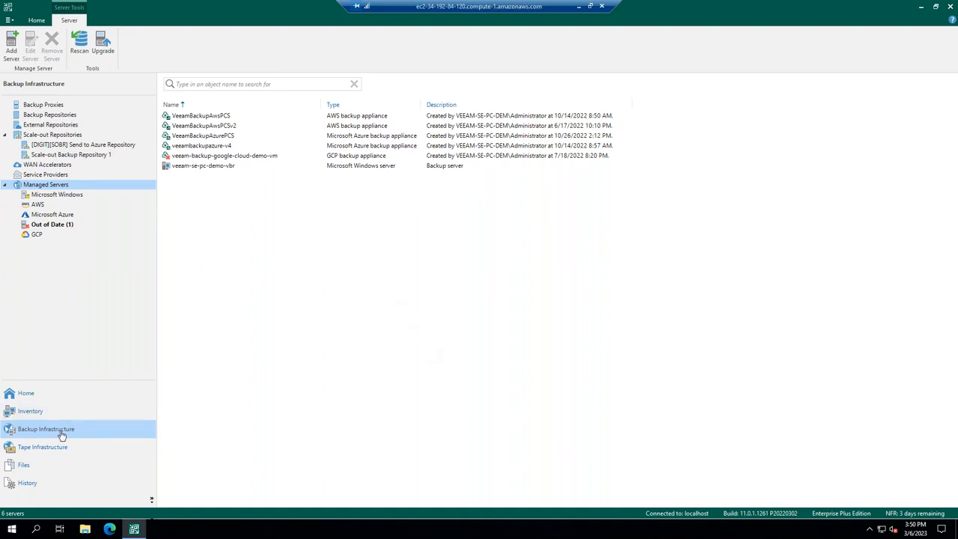
Examine the deployment modes for adding a Veeam Backup for Microsoft Azure appliance, and exit the wizard without applying changes.
click(12, 50)
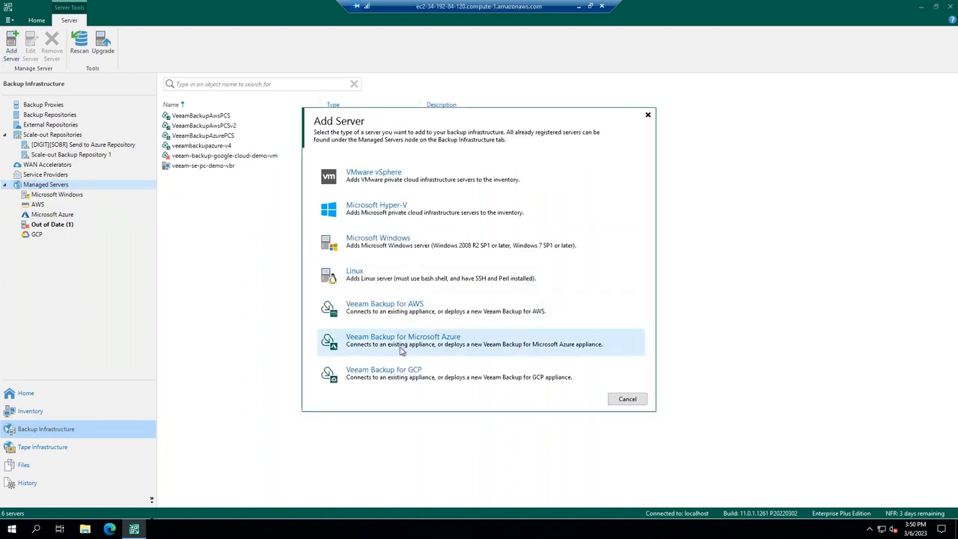
click(401, 348)
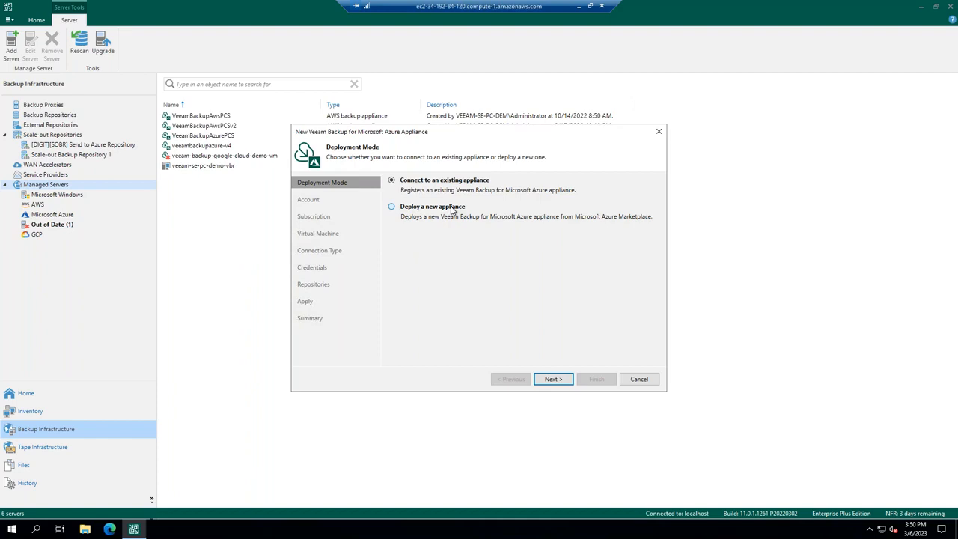
click(641, 380)
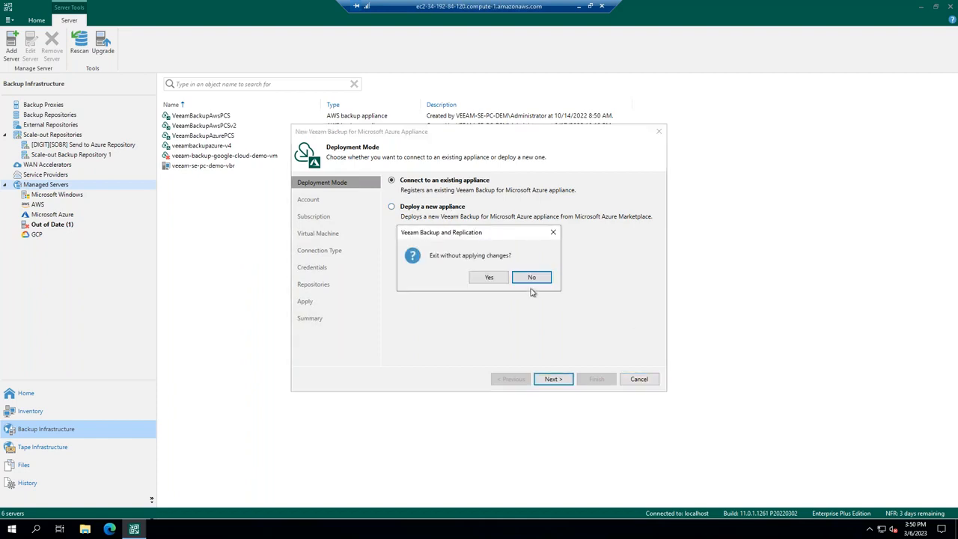
click(498, 278)
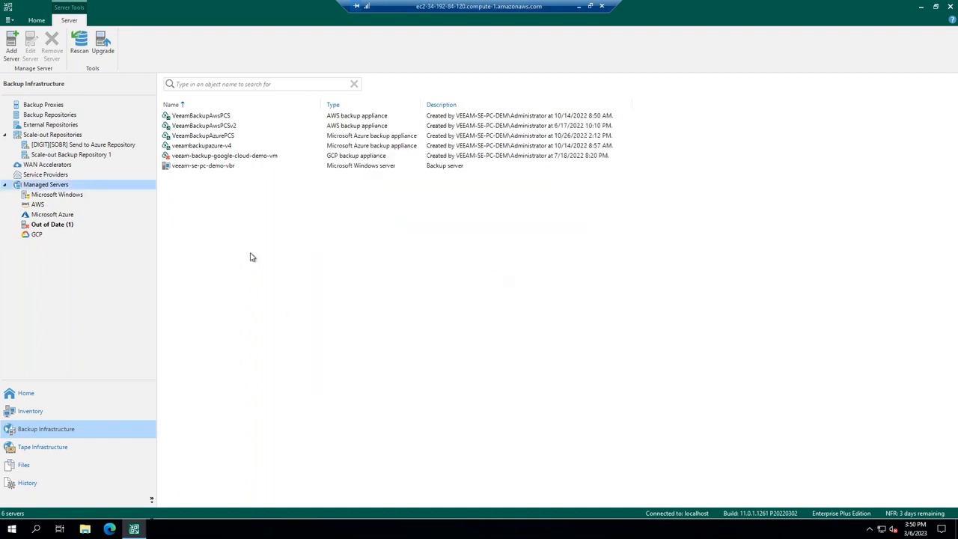
Review the Azure, GCP and AWS backup policies in the jobs list, including the details of VM Backup Policy - West EU and rds-emea-backup-policy.
click(80, 392)
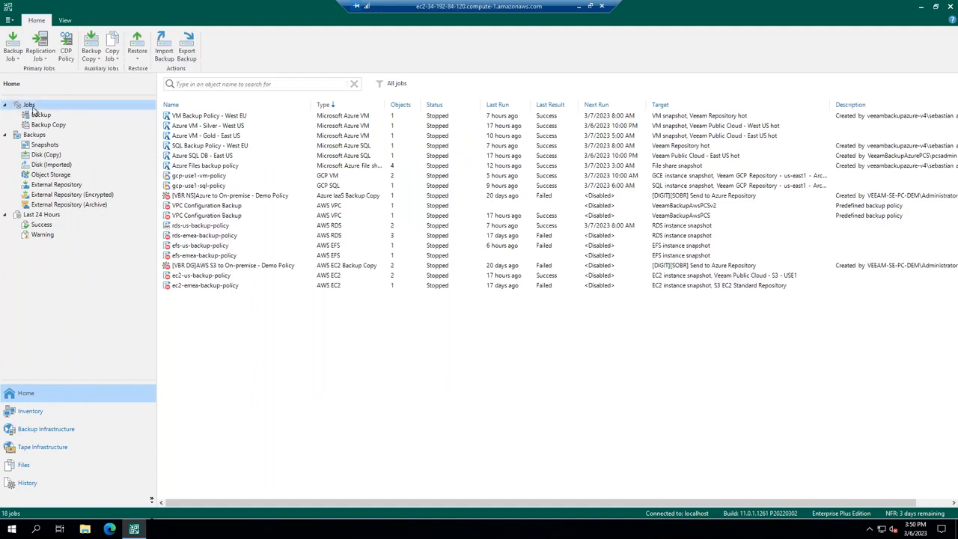
click(205, 117)
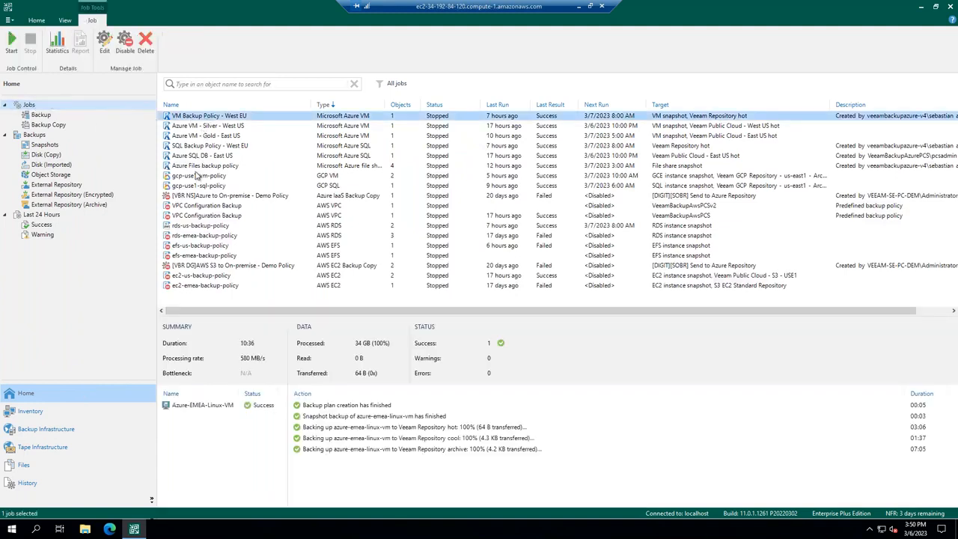
shift+click(198, 166)
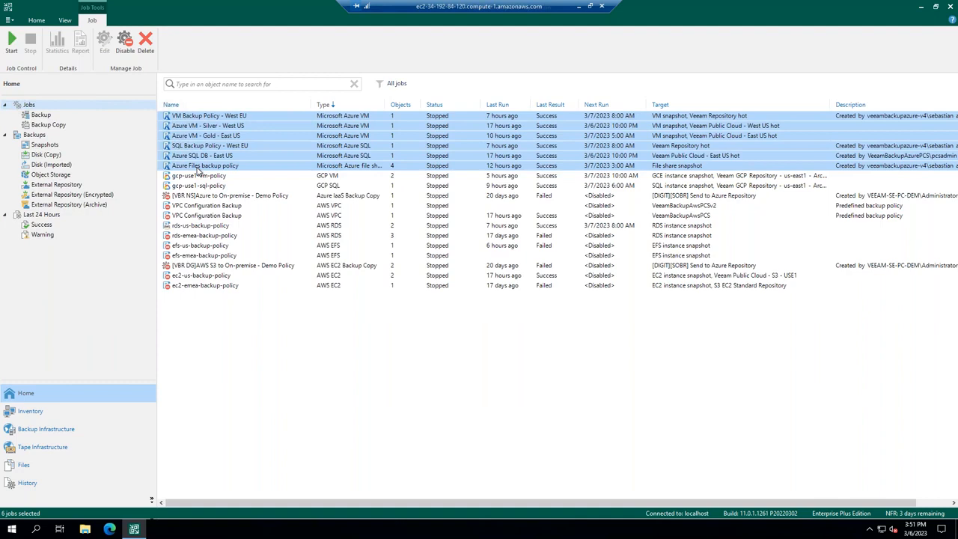
click(181, 176)
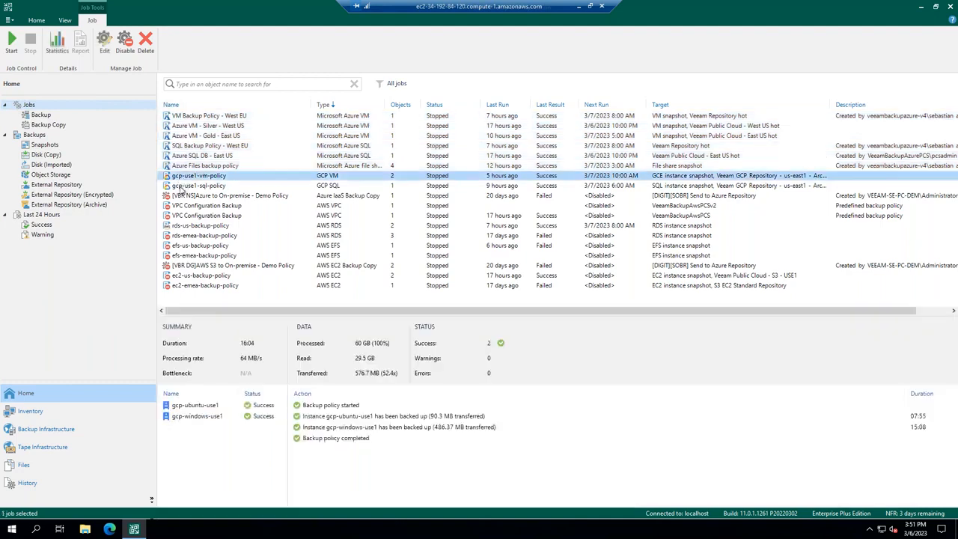
shift+click(180, 186)
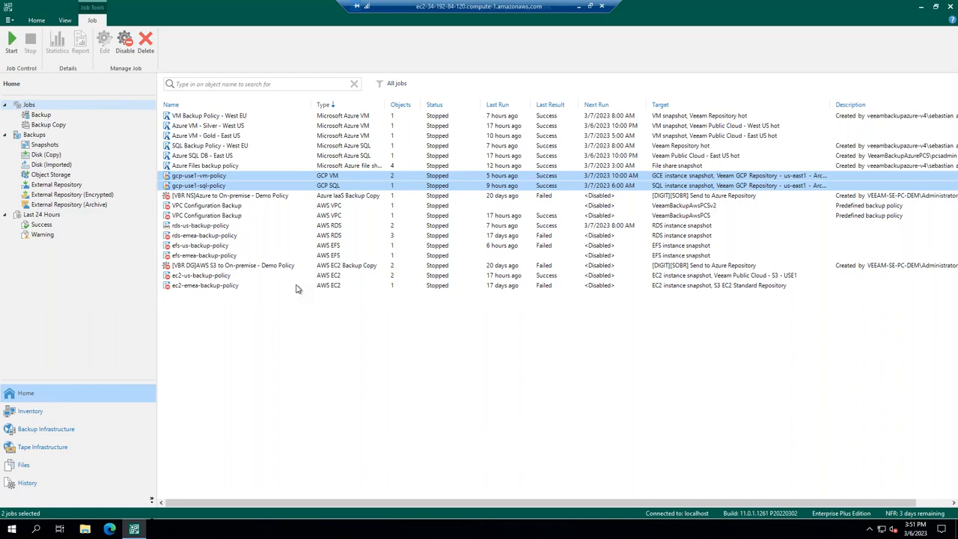
click(202, 197)
click(201, 236)
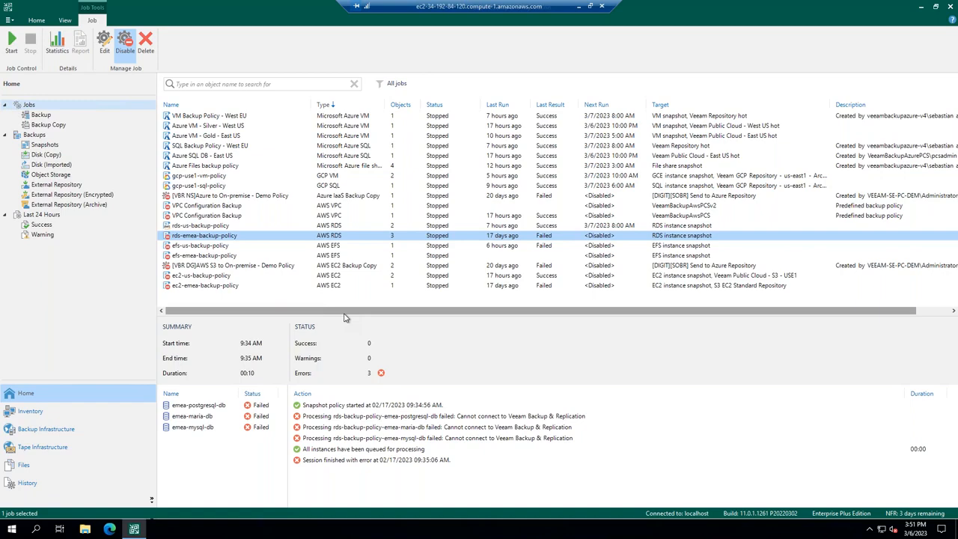
In the backups list, check which restore options are available for the Azure-Ubuntu-westus-001 snapshot of Azure VM - Silver - West US.
click(36, 136)
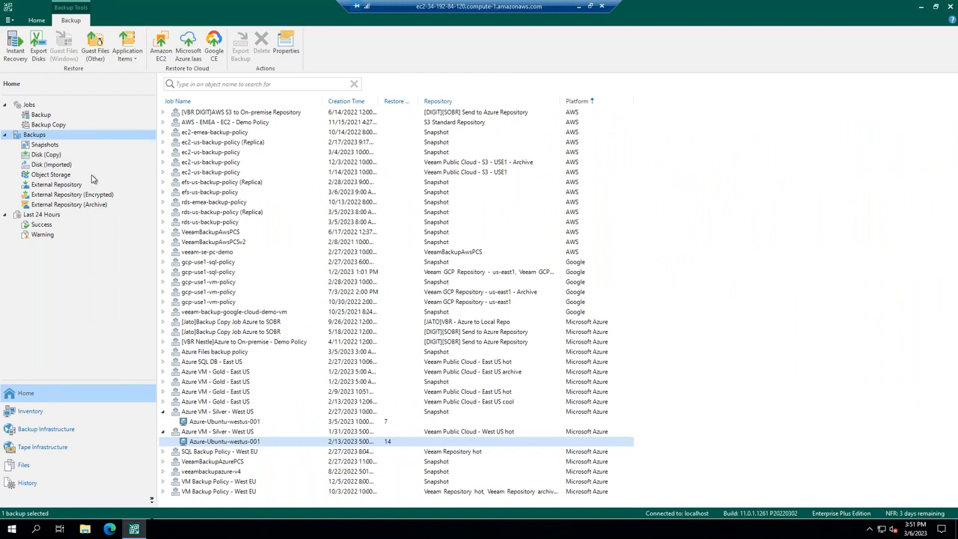
click(220, 423)
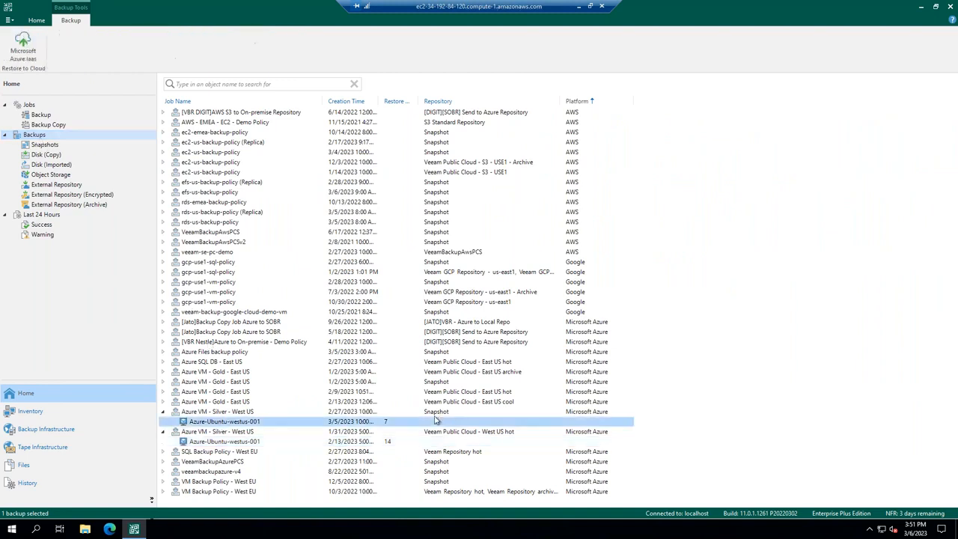
right_click(221, 425)
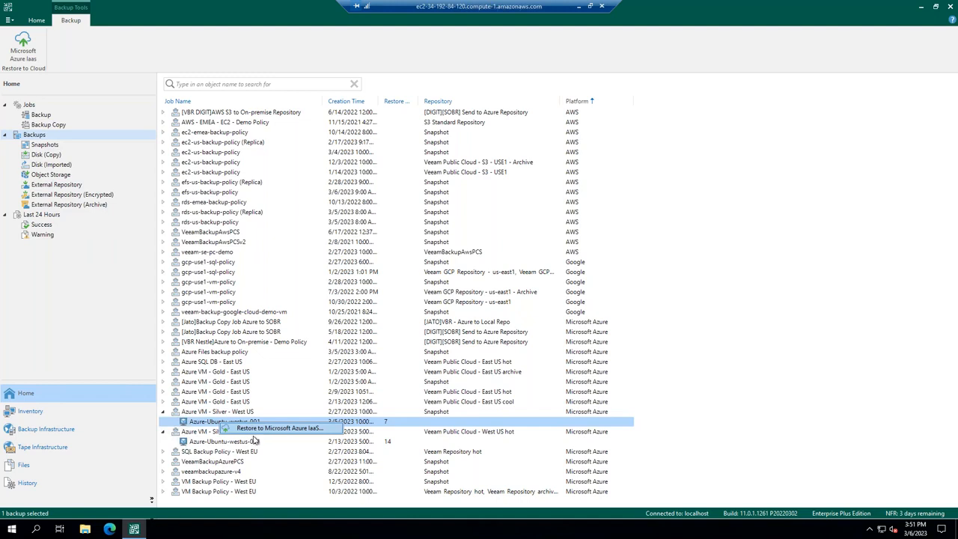
click(194, 424)
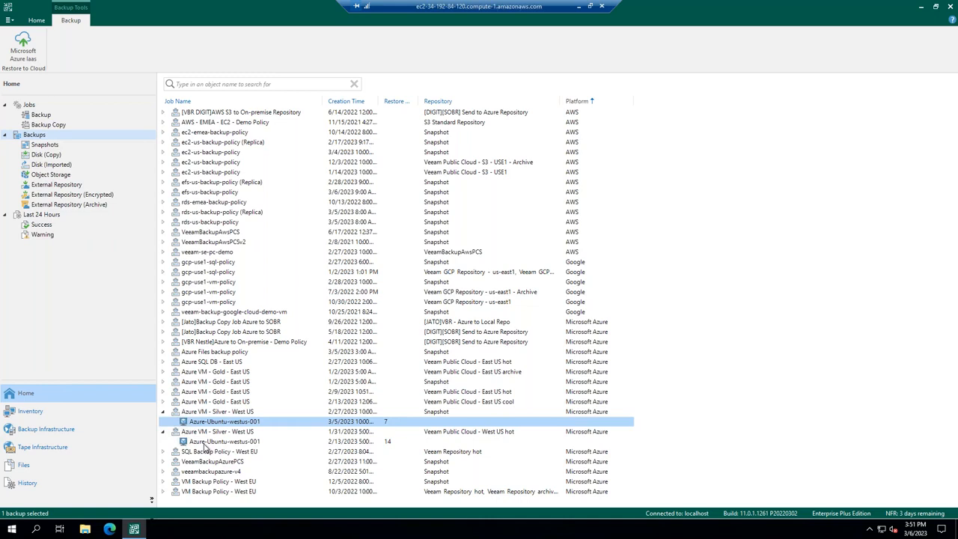
Check which restore options are available for the Azure-Ubuntu-westus-001 backup stored in Veeam Public Cloud - West US hot.
click(205, 443)
right_click(203, 441)
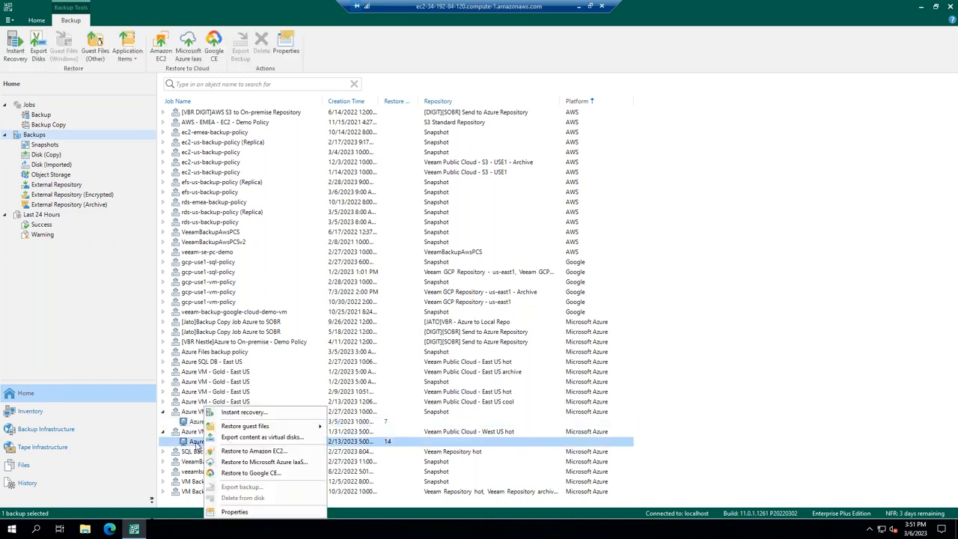
click(196, 441)
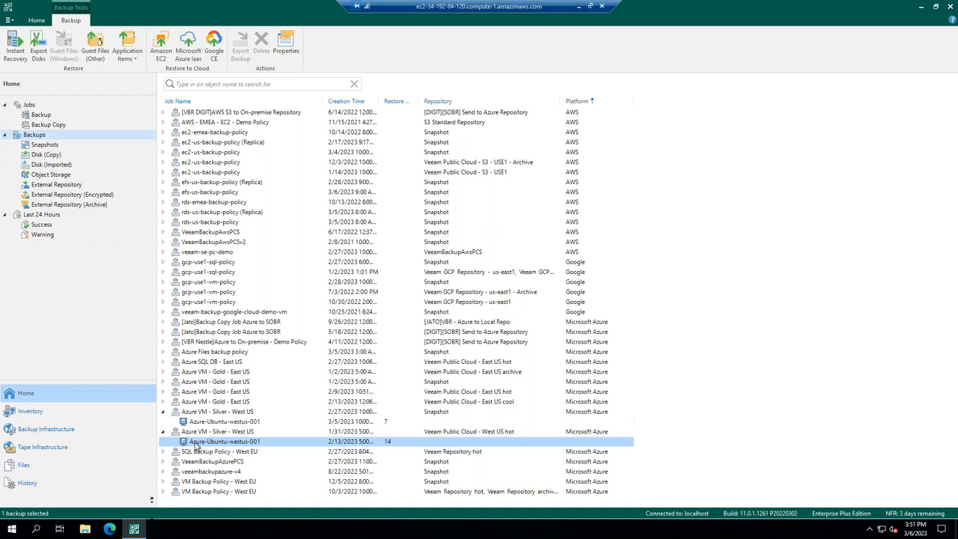
right_click(195, 444)
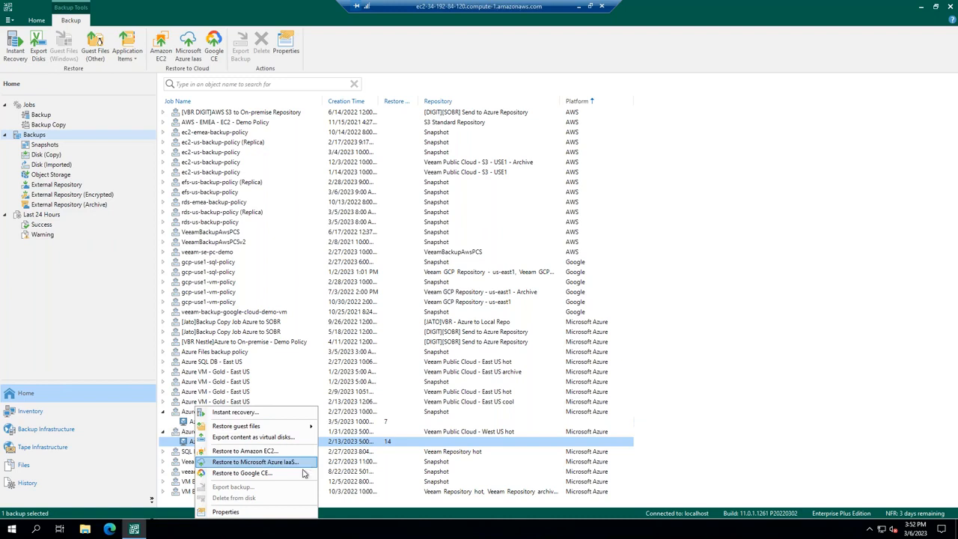
click(707, 383)
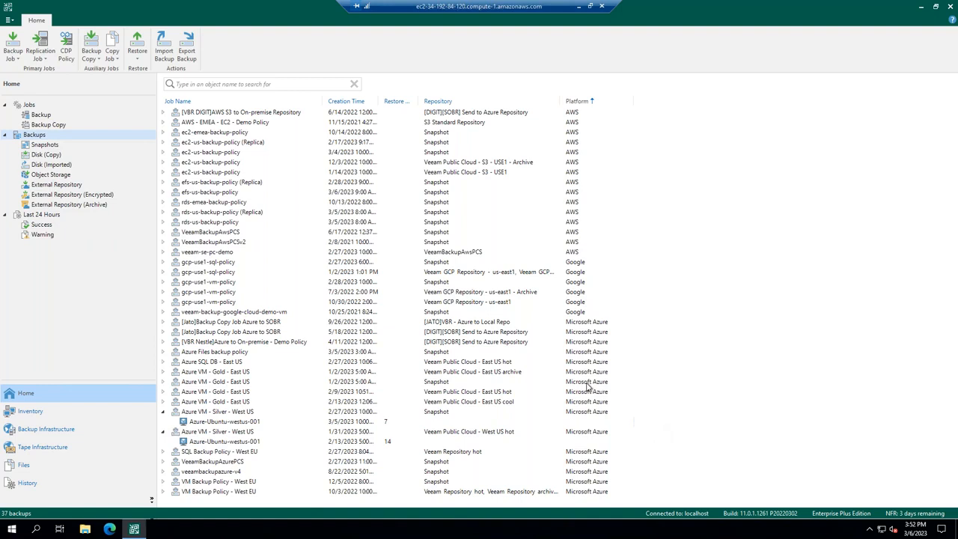
Start an Azure IaaS backup copy job with the default name and periodic copy settings, and add the Azure-Windows VM from Azure VM - Gold.
click(91, 59)
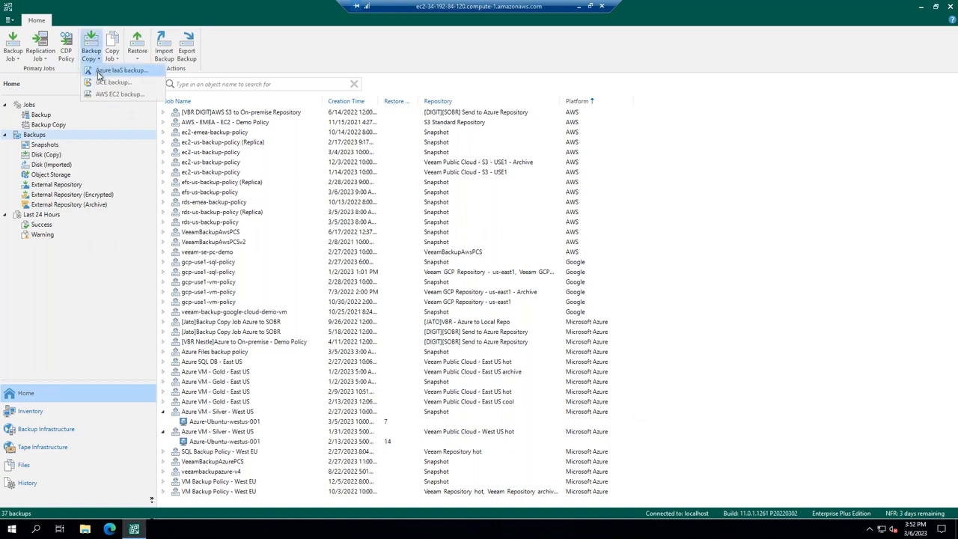
click(98, 72)
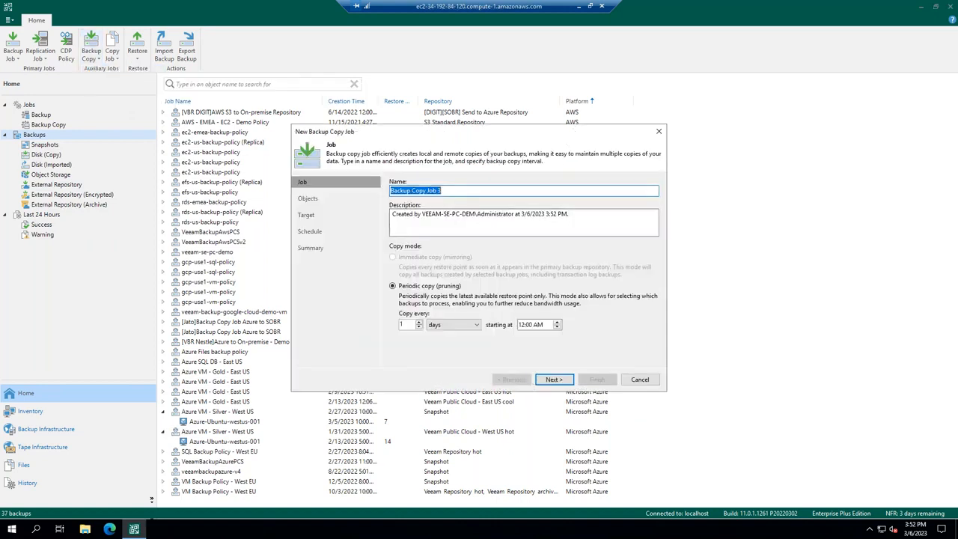
click(556, 379)
click(640, 191)
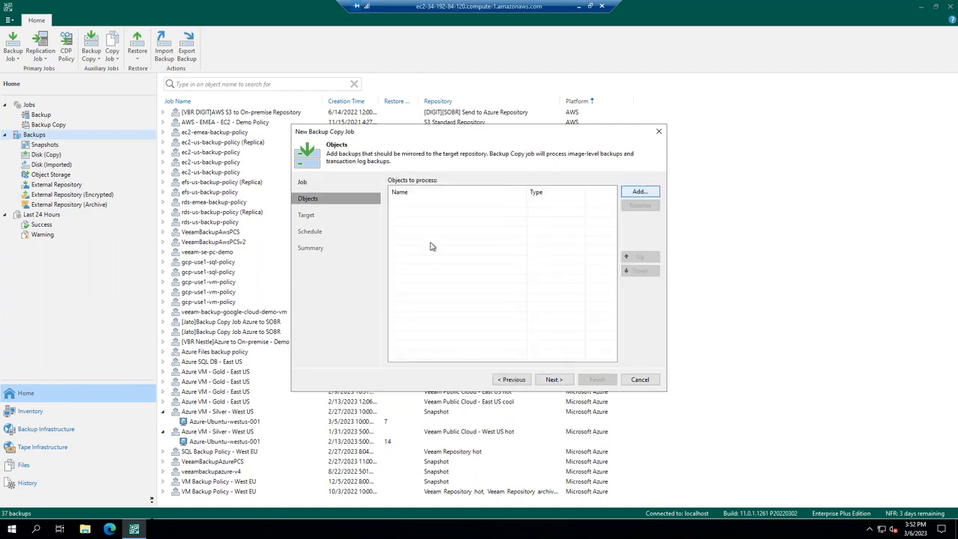
click(357, 169)
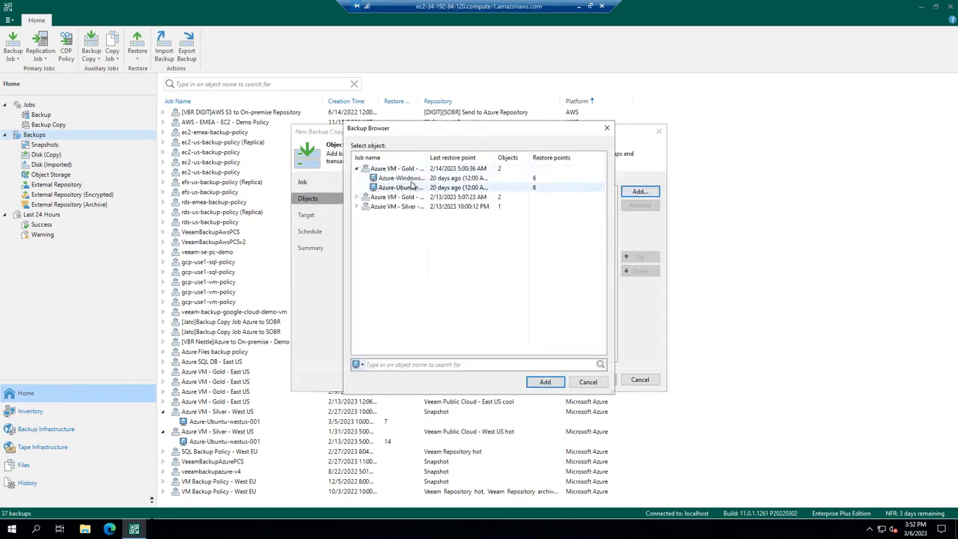
click(407, 179)
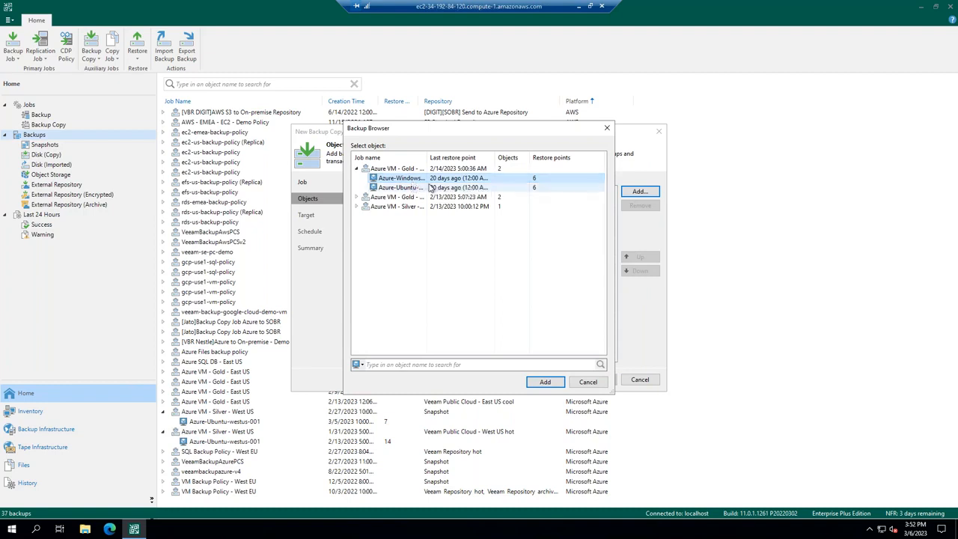
click(544, 382)
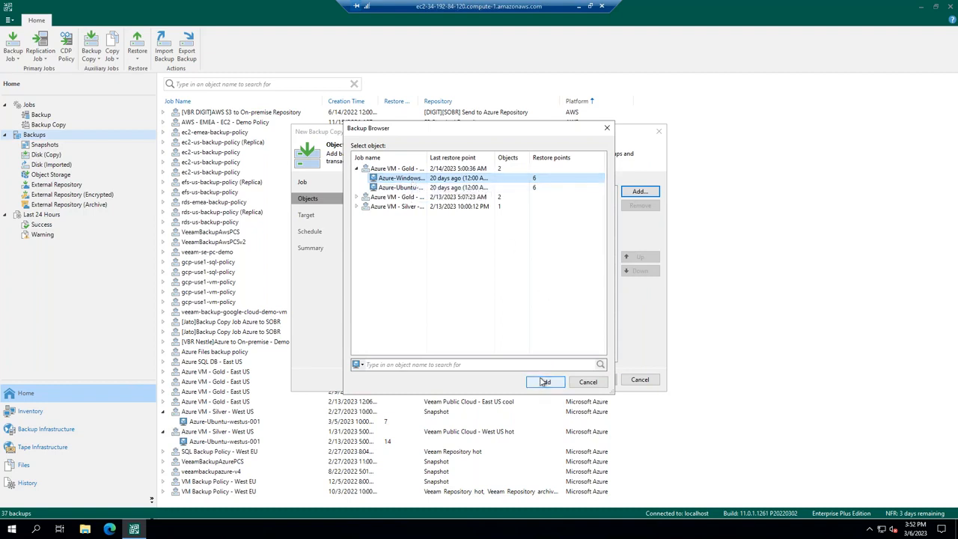
Set the backup copy job's target repository to Veeam Config Backups, keeping the 7-day retention policy.
click(551, 379)
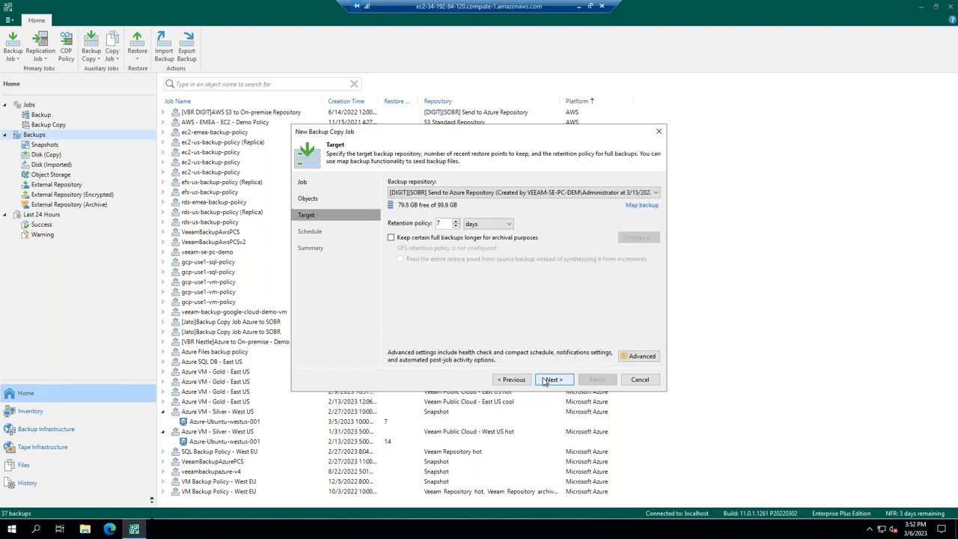
click(490, 193)
click(479, 233)
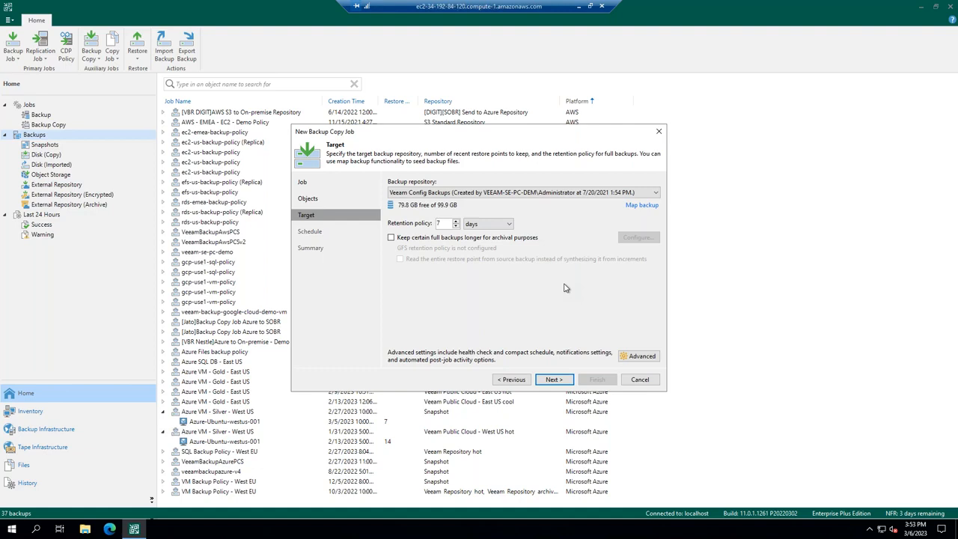
Switch the copy job's data transfer schedule to specific time periods only, and exit the wizard without applying changes.
click(567, 385)
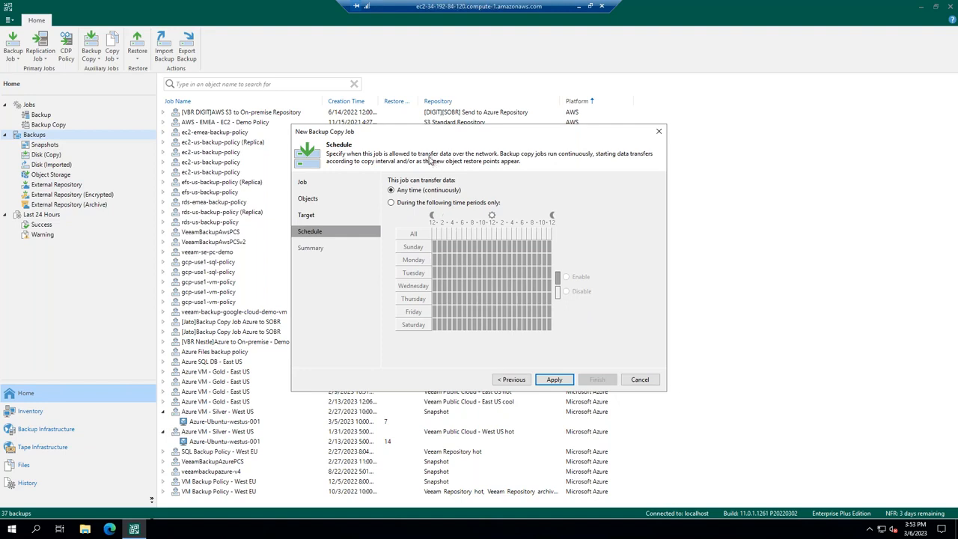
click(462, 203)
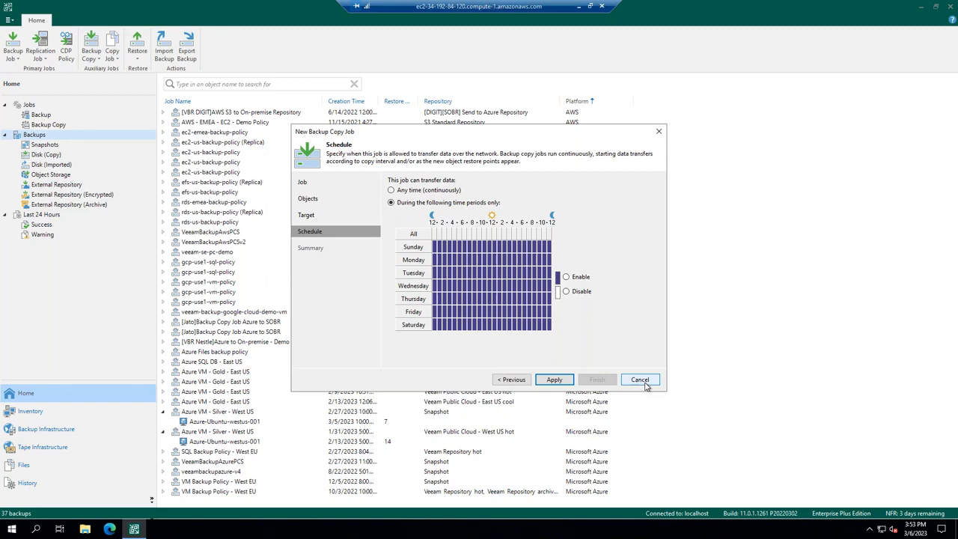
click(640, 380)
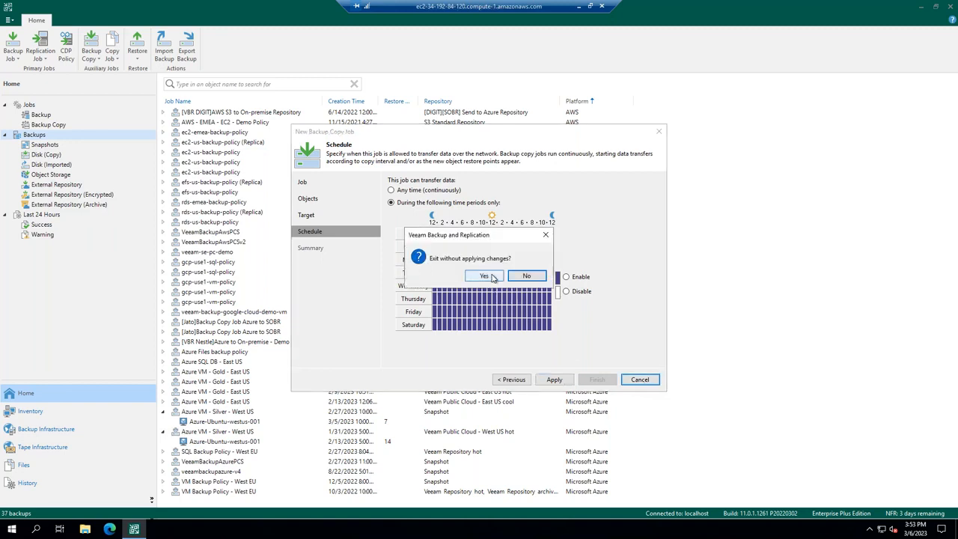
click(492, 277)
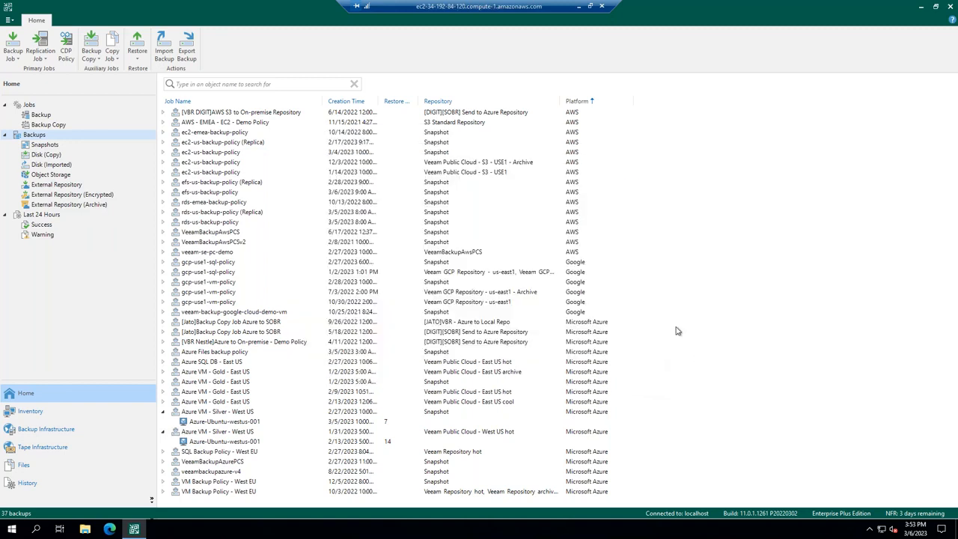